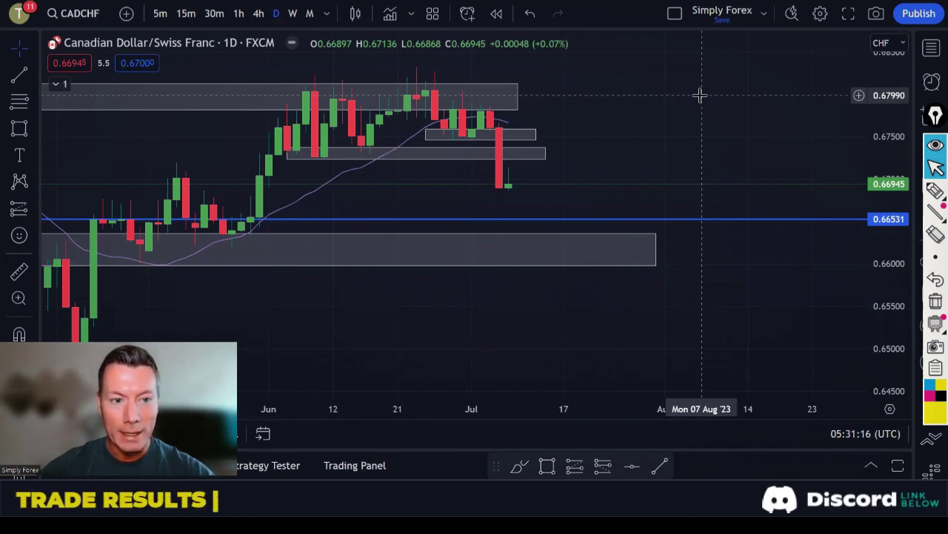
# Step: Pan and zoom the CADCHF daily chart onto the recent candles, then select the brush
pyautogui.moveTo(632, 119); pyautogui.dragTo(717, 121)
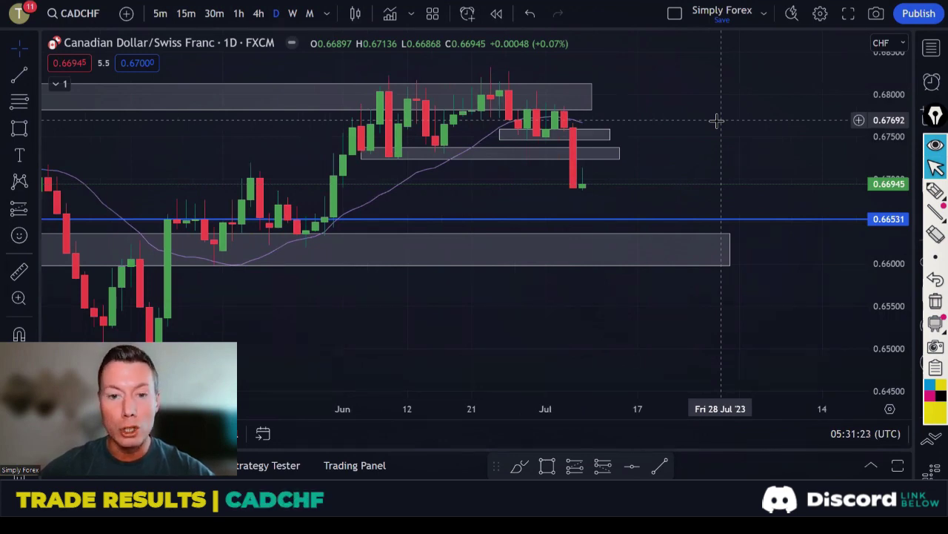
pyautogui.scroll(1, 717, 121)
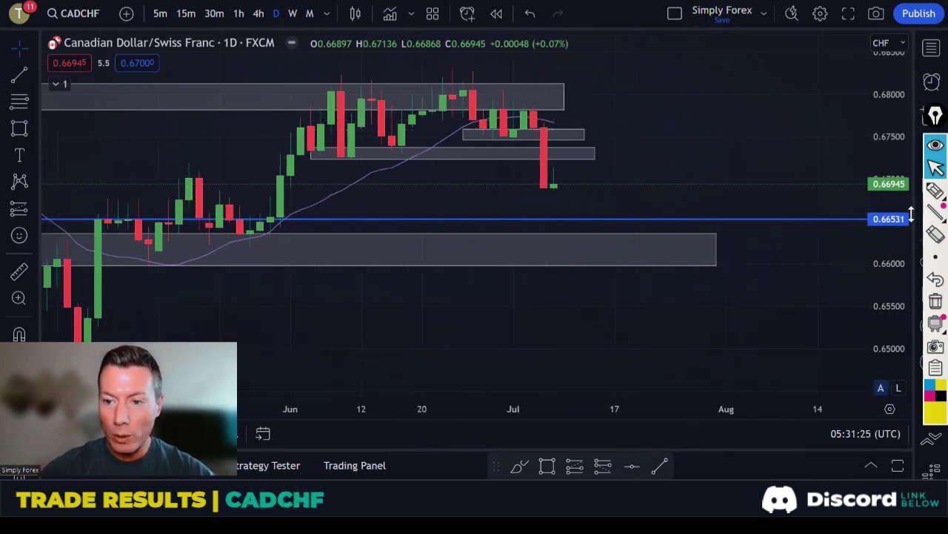
pyautogui.click(933, 192)
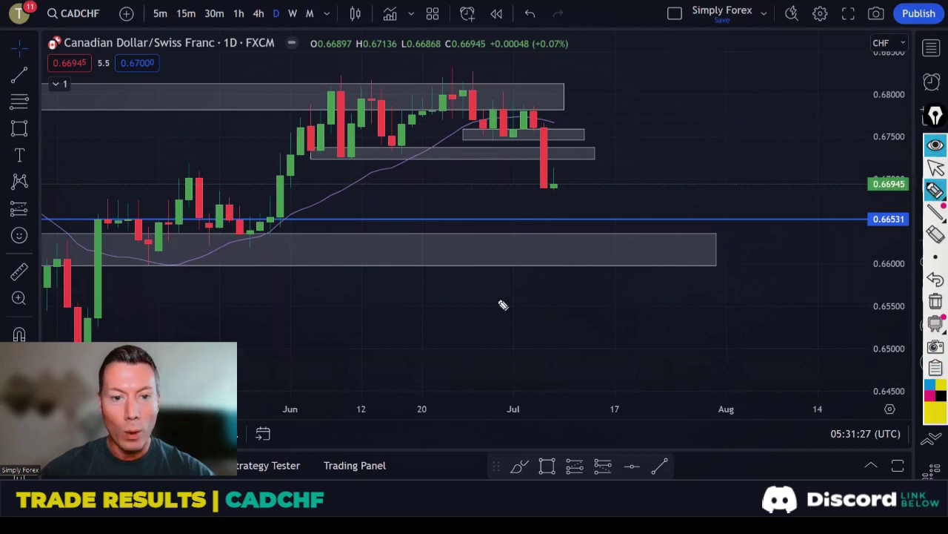
# Step: Trace the CADCHF swings in yellow, with lines along the 0.6805 tops and a down arrow
pyautogui.moveTo(258, 238)
pyautogui.mouseDown()
pyautogui.moveTo(328, 96)
pyautogui.moveTo(343, 137)
pyautogui.moveTo(363, 142)
pyautogui.moveTo(382, 96)
pyautogui.moveTo(396, 154)
pyautogui.moveTo(460, 93)
pyautogui.moveTo(504, 143)
pyautogui.moveTo(524, 115)
pyautogui.mouseUp()
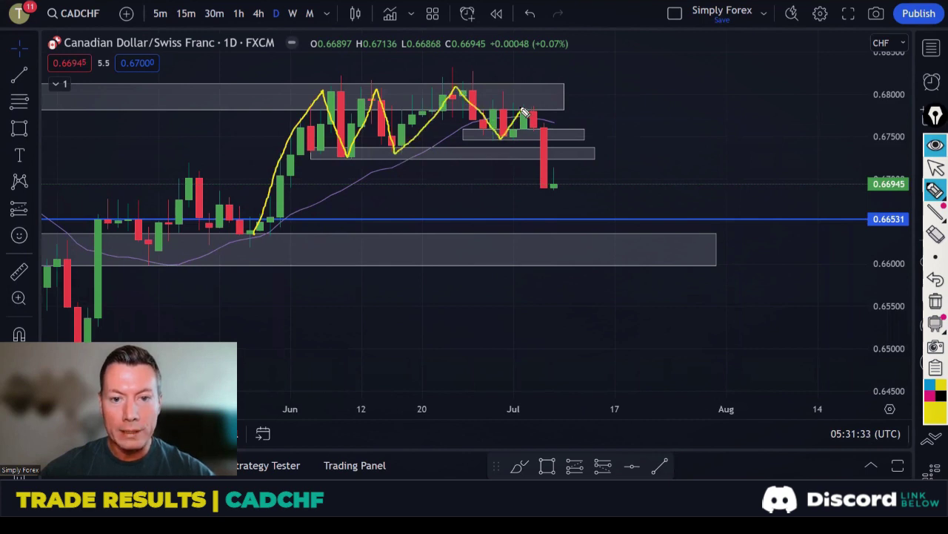
pyautogui.moveTo(289, 87); pyautogui.dragTo(561, 87)
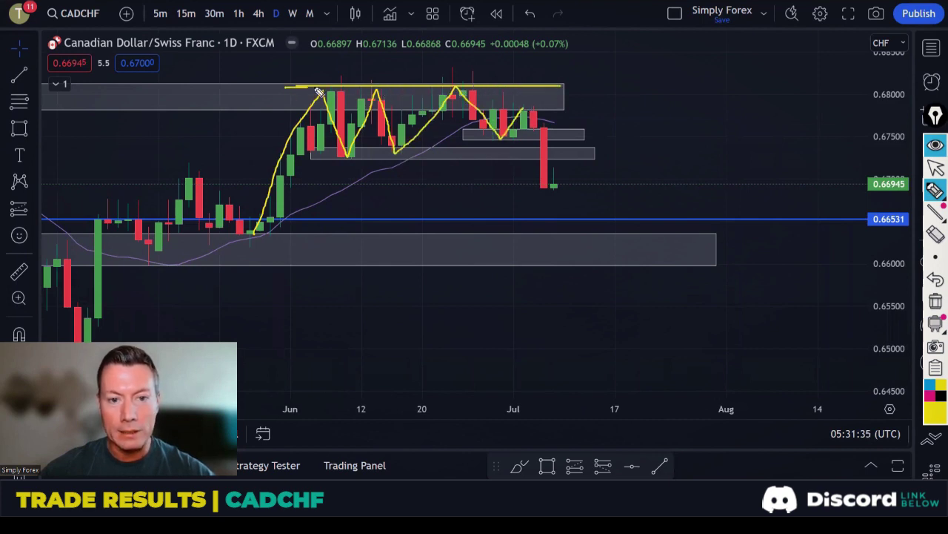
pyautogui.moveTo(319, 91); pyautogui.dragTo(573, 91)
pyautogui.moveTo(311, 102); pyautogui.dragTo(537, 92)
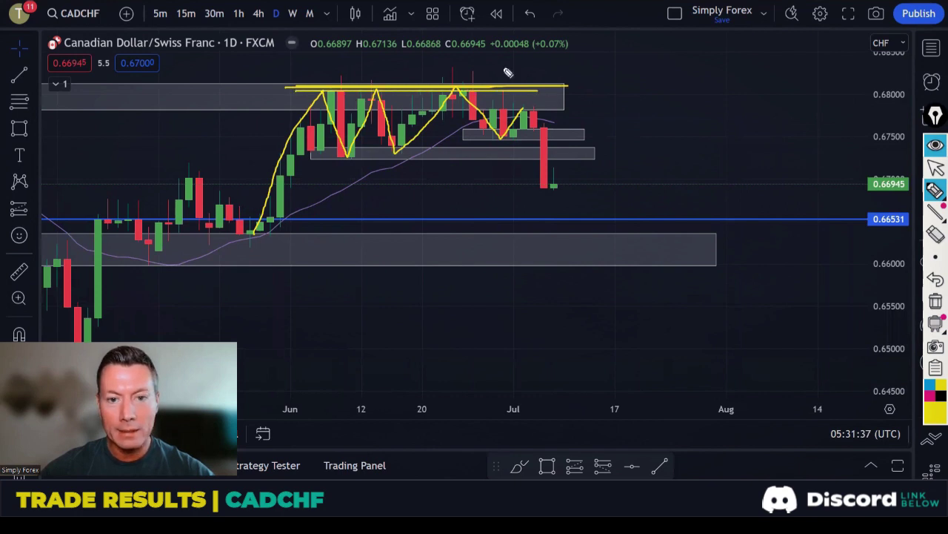
pyautogui.moveTo(478, 54)
pyautogui.mouseDown()
pyautogui.moveTo(487, 74)
pyautogui.moveTo(491, 69)
pyautogui.mouseUp()
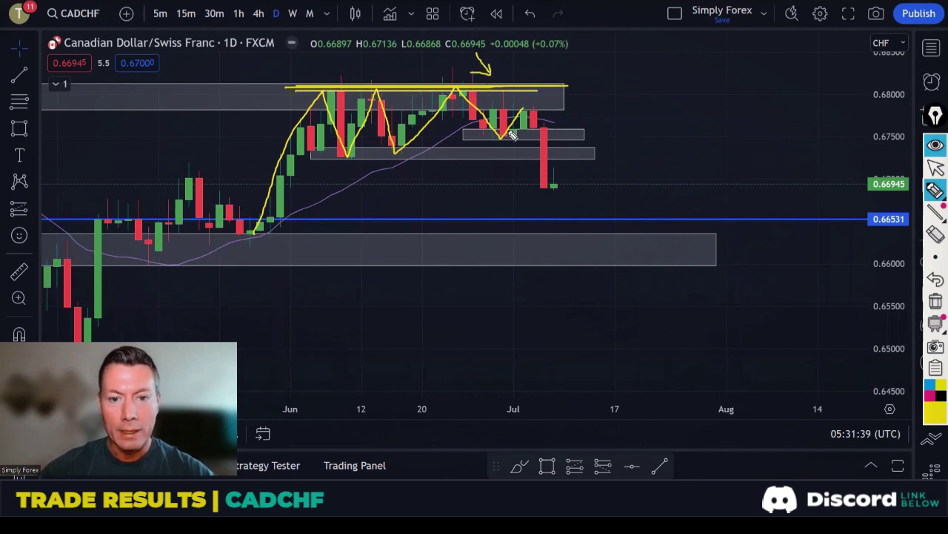
pyautogui.moveTo(532, 118); pyautogui.dragTo(572, 188)
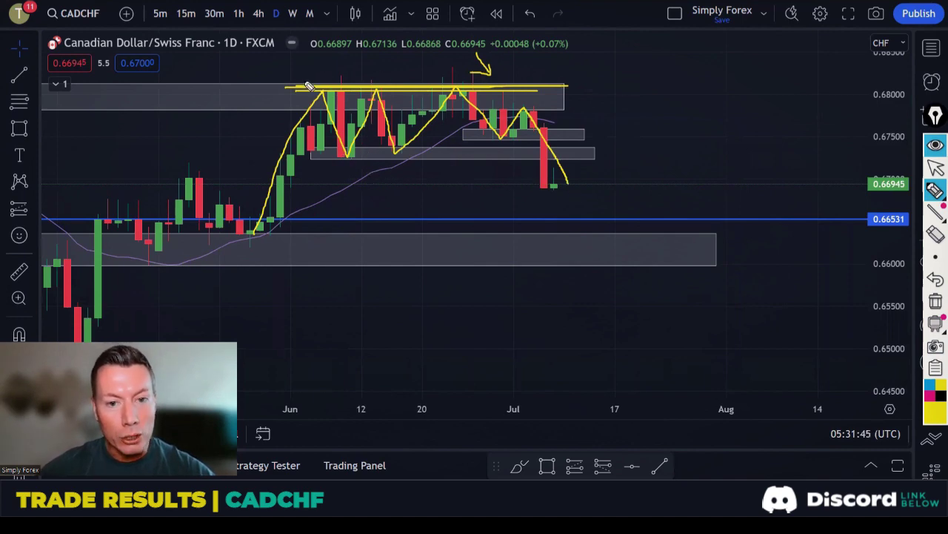
# Step: Redraw the resistance-top lines, mark the pullback and latest lows, then clear all drawings
pyautogui.moveTo(309, 86); pyautogui.dragTo(554, 86)
pyautogui.moveTo(300, 89); pyautogui.dragTo(552, 88)
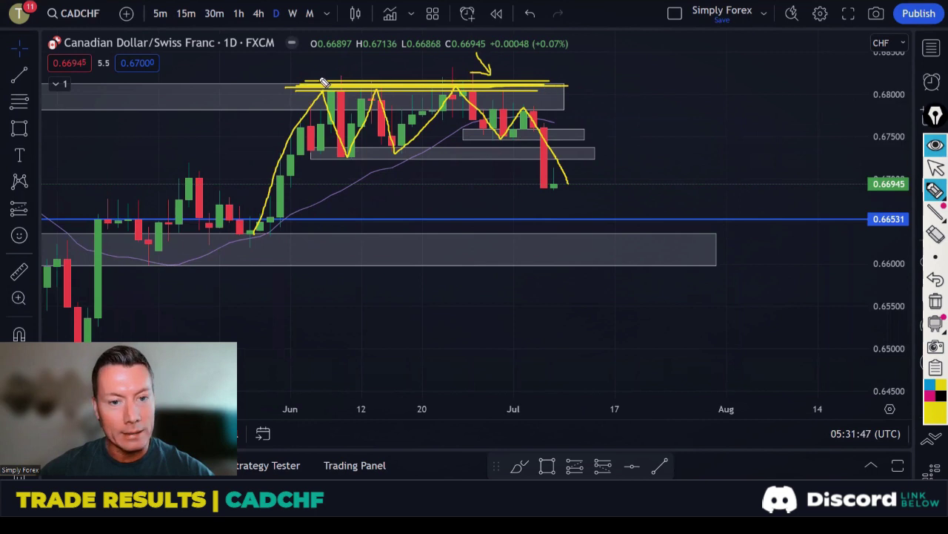
pyautogui.moveTo(325, 76); pyautogui.dragTo(532, 83)
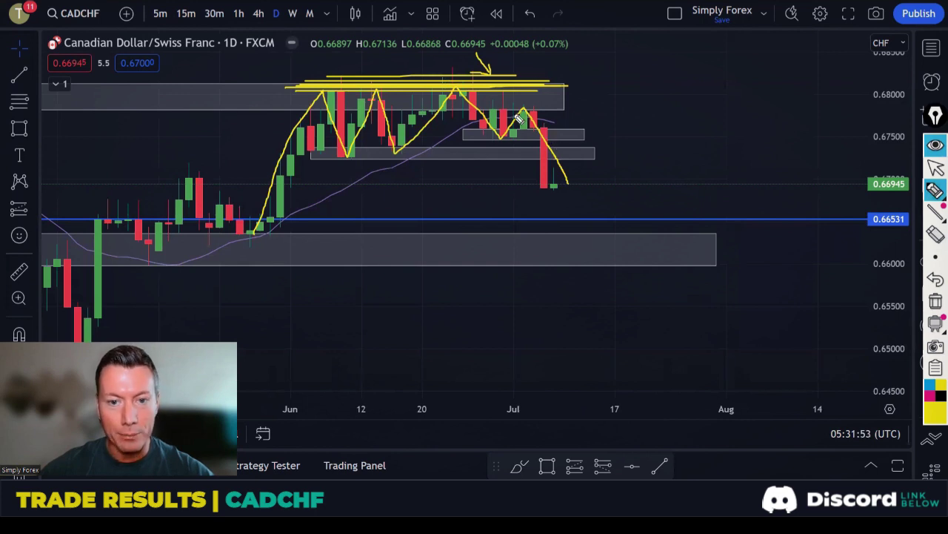
pyautogui.moveTo(501, 109); pyautogui.dragTo(551, 108)
pyautogui.moveTo(479, 138); pyautogui.dragTo(519, 138)
pyautogui.moveTo(520, 187); pyautogui.dragTo(572, 187)
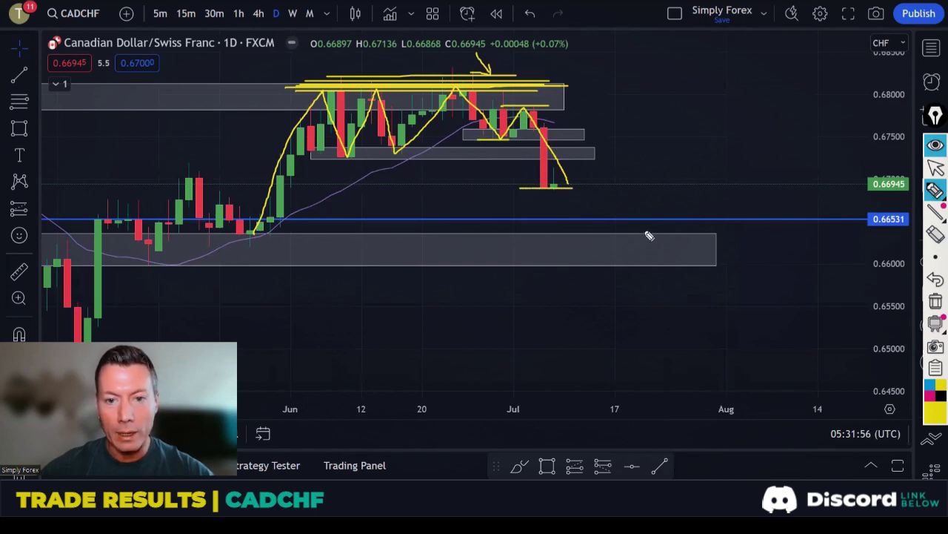
pyautogui.click(935, 300)
# Step: Pick the brush and circle the tall red daily candle
pyautogui.scroll(1, 555, 180)
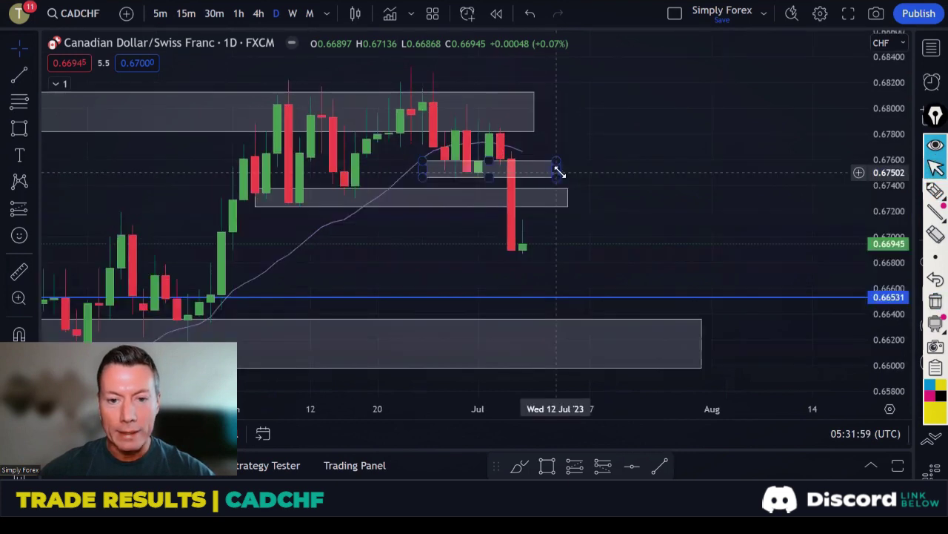
pyautogui.click(936, 191)
pyautogui.click(867, 191)
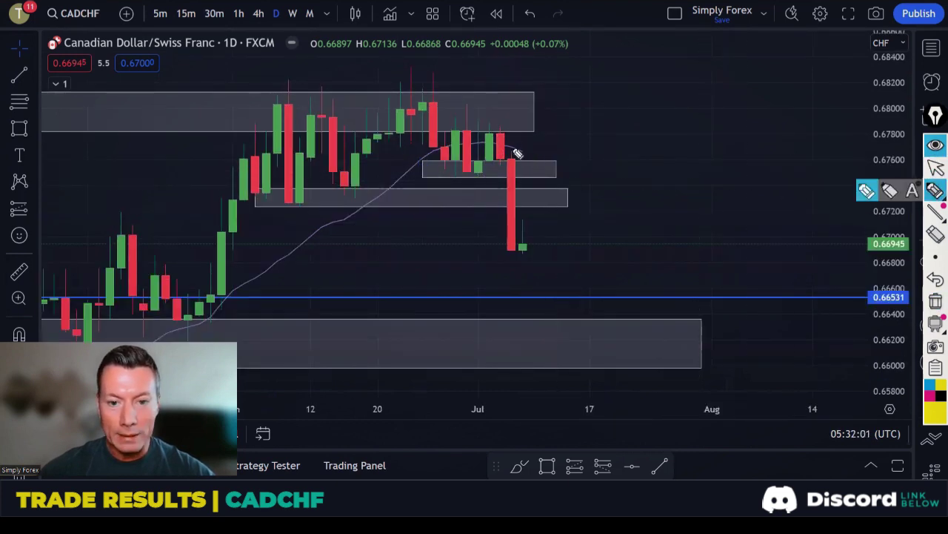
pyautogui.moveTo(517, 152)
pyautogui.mouseDown()
pyautogui.moveTo(502, 169)
pyautogui.moveTo(511, 260)
pyautogui.moveTo(526, 243)
pyautogui.moveTo(528, 160)
pyautogui.moveTo(512, 151)
pyautogui.mouseUp()
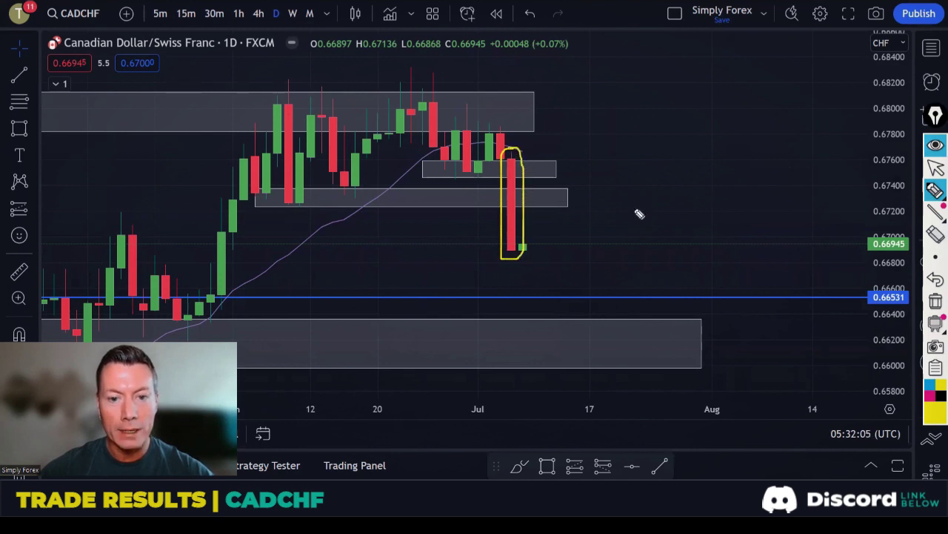
# Step: Sketch a drop to the 0.66531 line and into the lower zone, then clear the marks
pyautogui.moveTo(535, 246)
pyautogui.mouseDown()
pyautogui.moveTo(555, 275)
pyautogui.moveTo(557, 295)
pyautogui.moveTo(548, 296)
pyautogui.mouseUp()
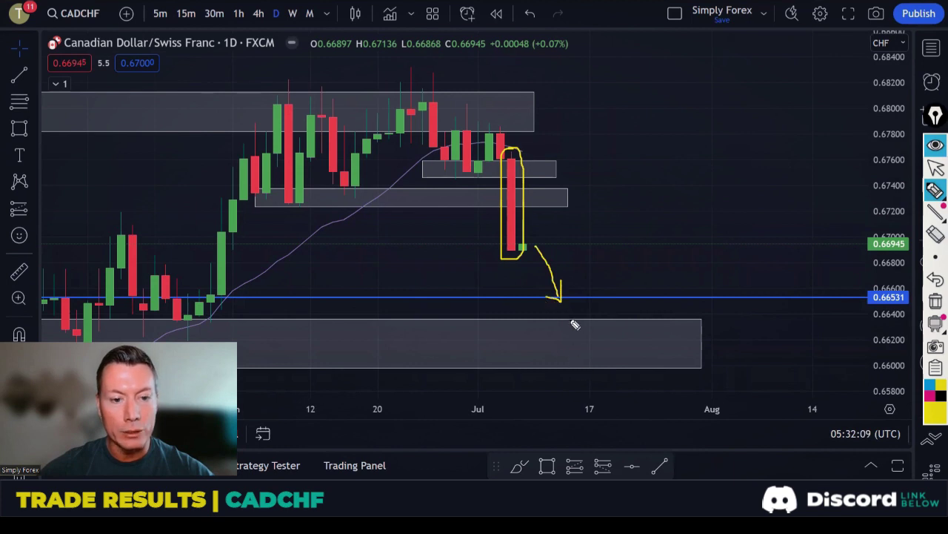
pyautogui.moveTo(876, 310)
pyautogui.mouseDown()
pyautogui.moveTo(904, 290)
pyautogui.moveTo(865, 304)
pyautogui.moveTo(886, 311)
pyautogui.mouseUp()
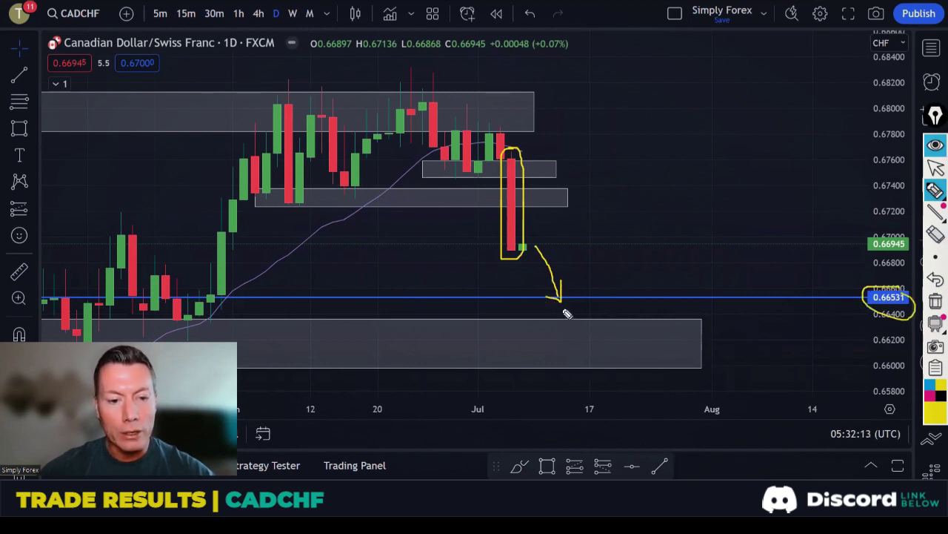
pyautogui.moveTo(565, 311)
pyautogui.mouseDown()
pyautogui.moveTo(584, 343)
pyautogui.moveTo(565, 342)
pyautogui.mouseUp()
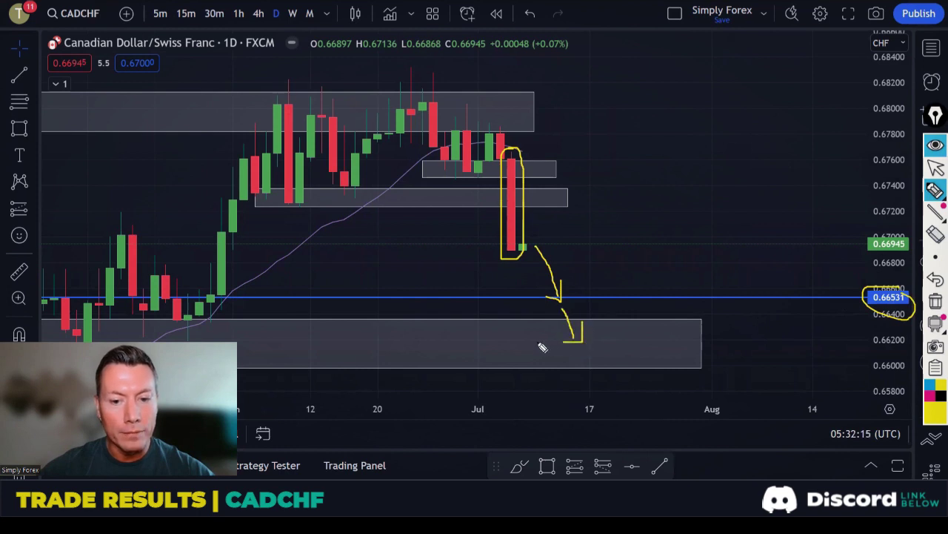
pyautogui.moveTo(92, 332); pyautogui.dragTo(253, 332)
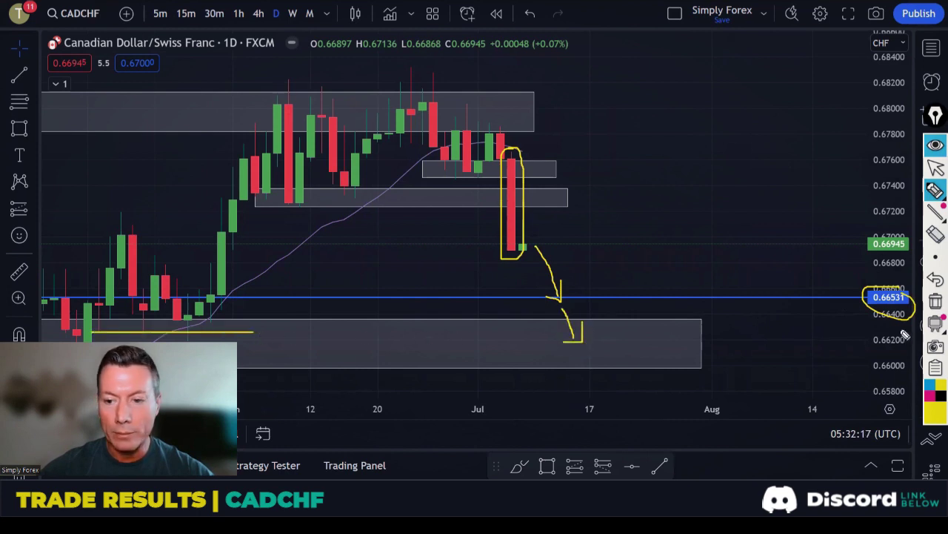
pyautogui.click(935, 300)
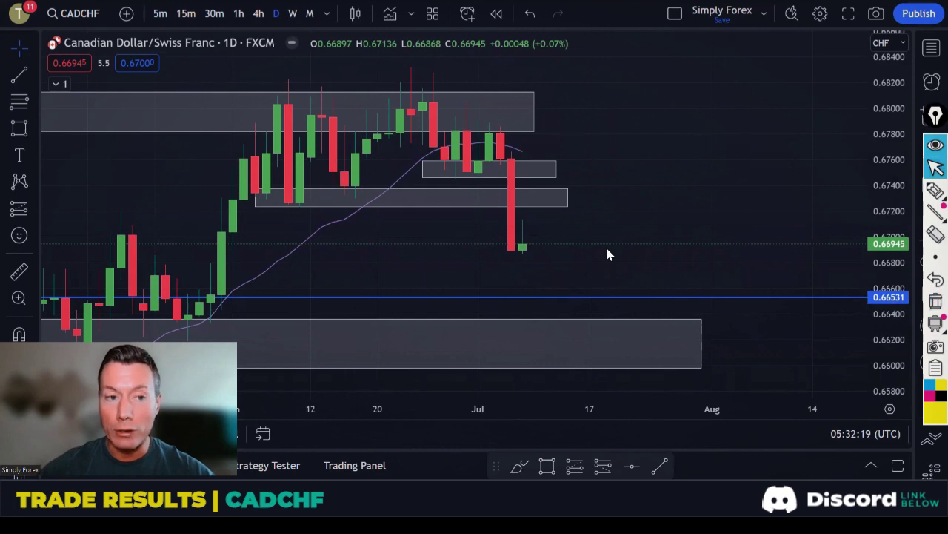
# Step: Switch CADCHF to the 4-hour chart, zoom out and pan to show earlier candles
pyautogui.click(258, 13)
pyautogui.scroll(-5, 686, 172)
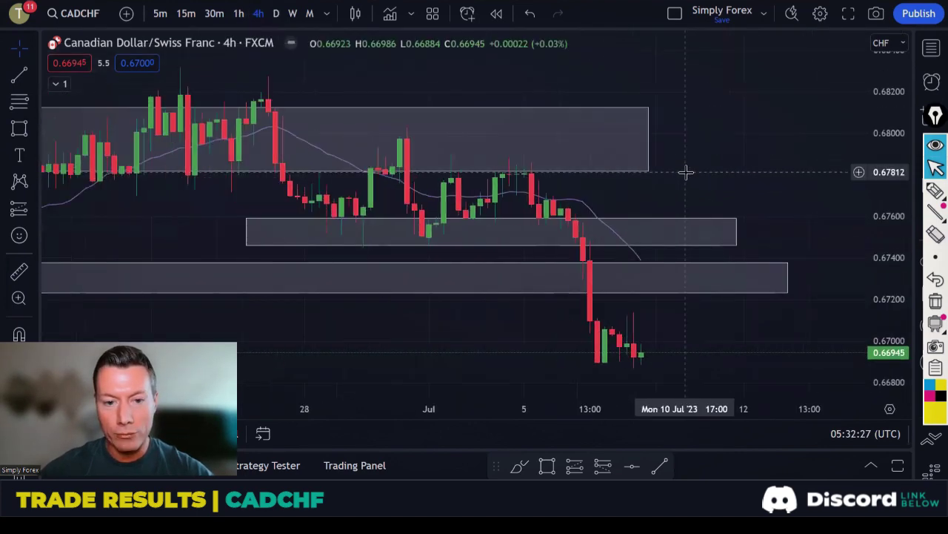
pyautogui.scroll(-1, 685, 175)
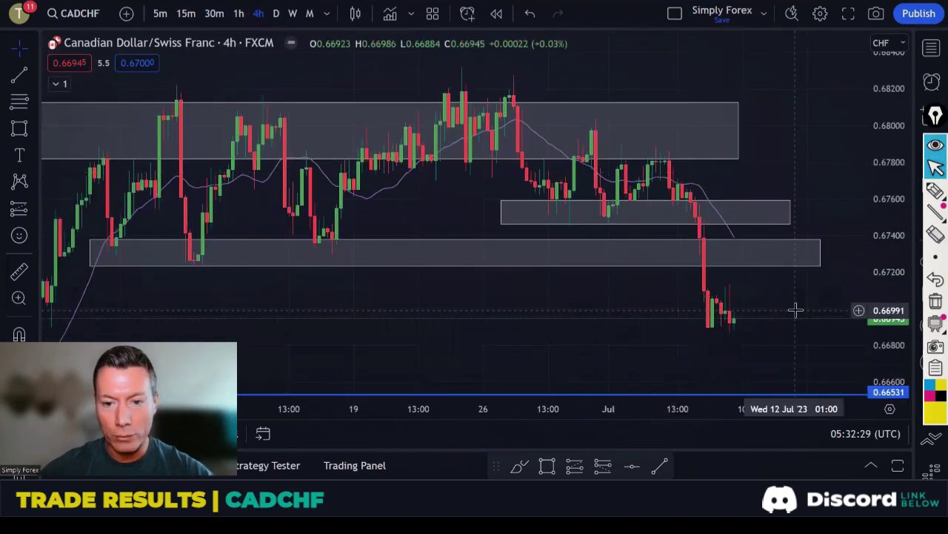
pyautogui.moveTo(796, 309)
pyautogui.mouseDown()
pyautogui.moveTo(765, 309)
pyautogui.moveTo(752, 289)
pyautogui.mouseUp()
# Step: Mark the grey-zone touches with short yellow highlighter lines, then clear them
pyautogui.click(868, 191)
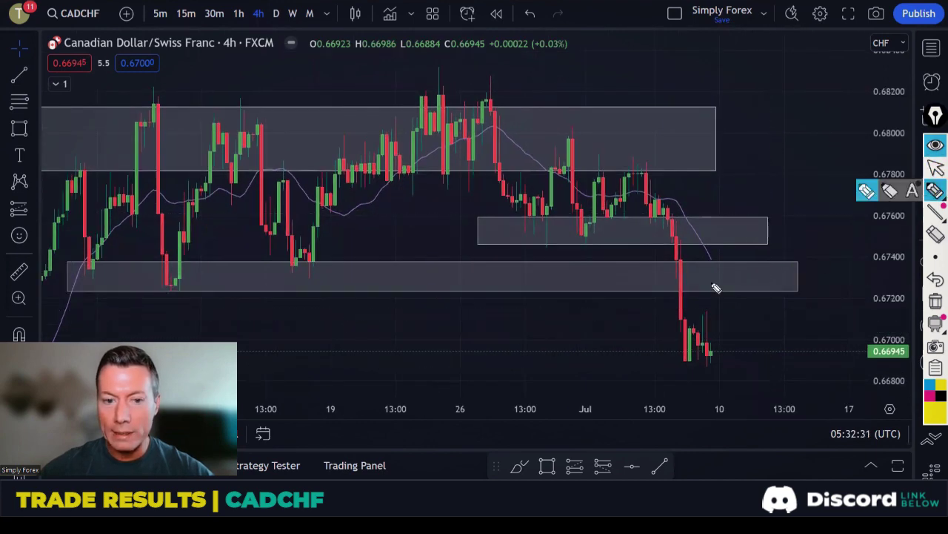
pyautogui.moveTo(62, 276); pyautogui.dragTo(191, 278)
pyautogui.moveTo(272, 273); pyautogui.dragTo(328, 273)
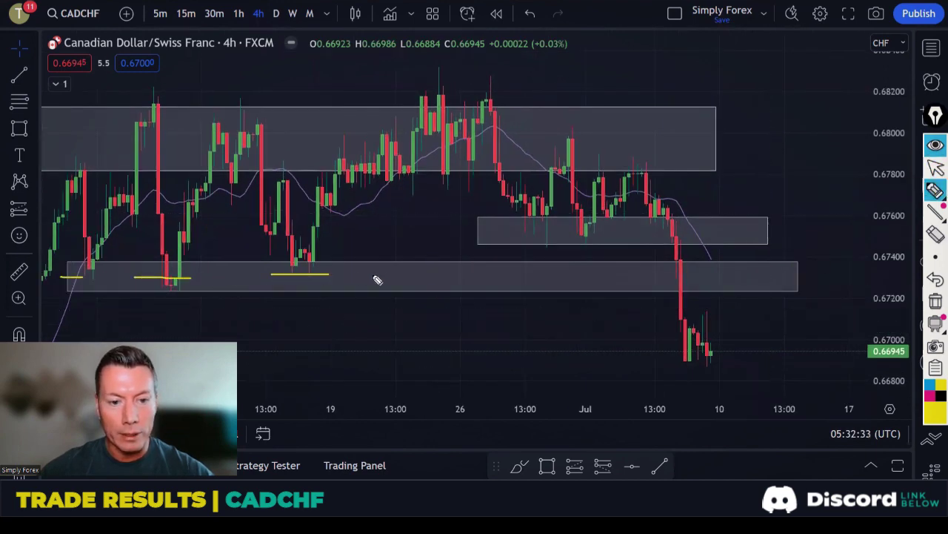
pyautogui.moveTo(704, 279); pyautogui.dragTo(781, 280)
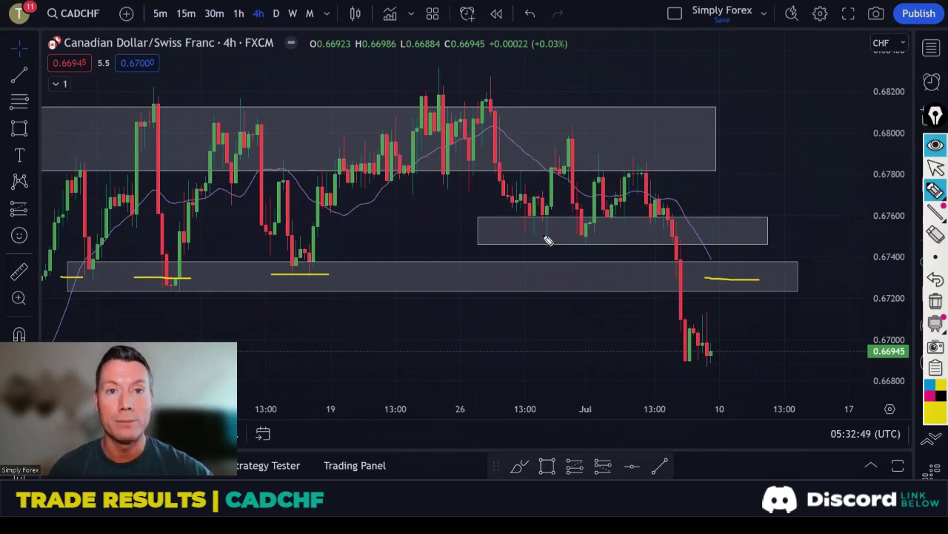
pyautogui.moveTo(521, 230); pyautogui.dragTo(776, 232)
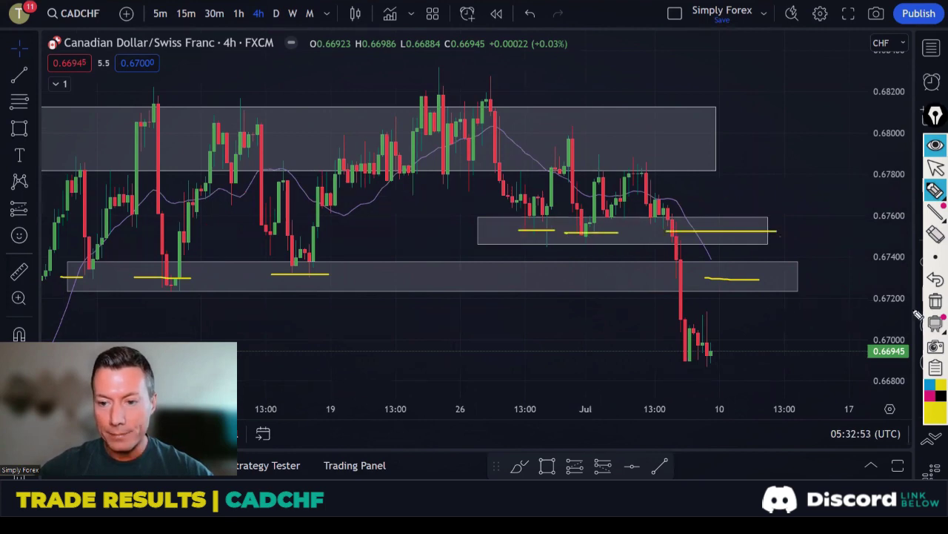
pyautogui.click(935, 300)
pyautogui.scroll(4, 652, 300)
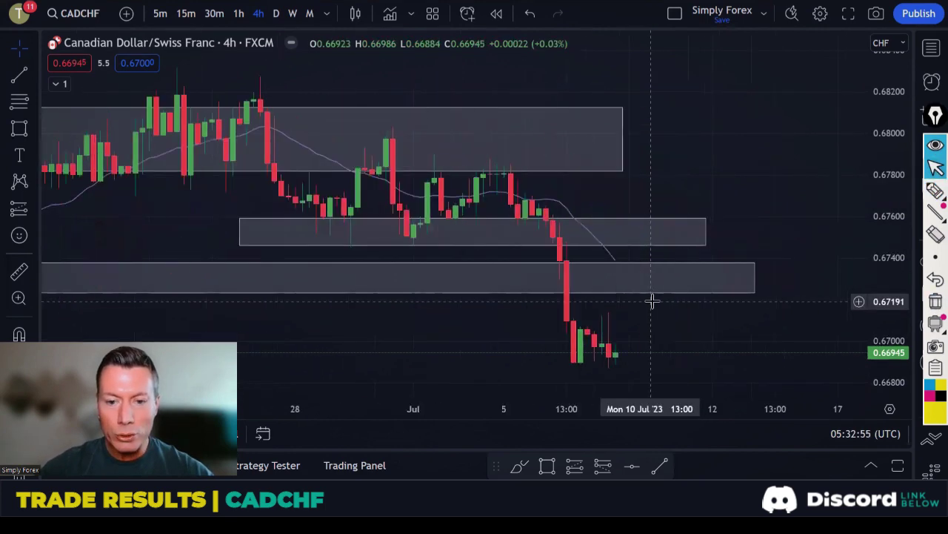
# Step: Circle the last 4-hour candles and sketch arrows between the lows and the zone, then clear
pyautogui.scroll(2, 653, 301)
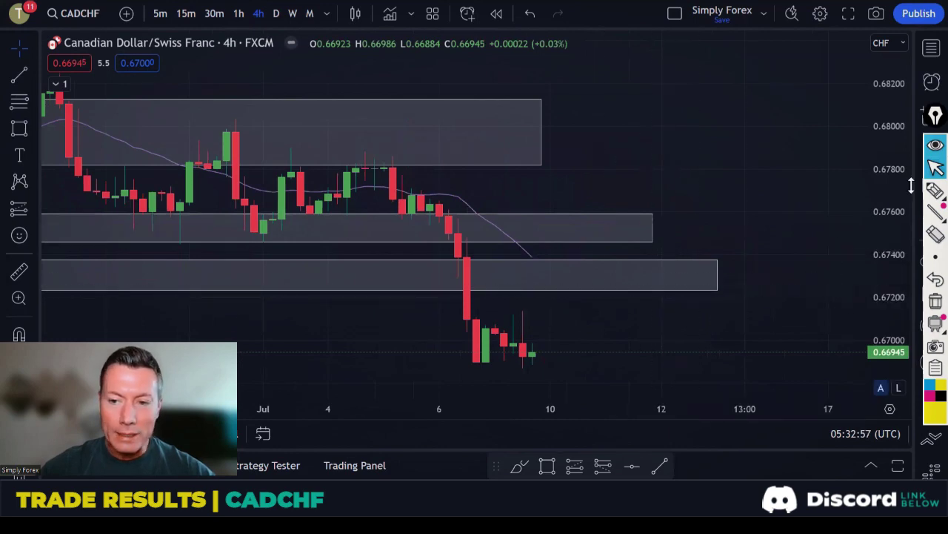
pyautogui.click(936, 191)
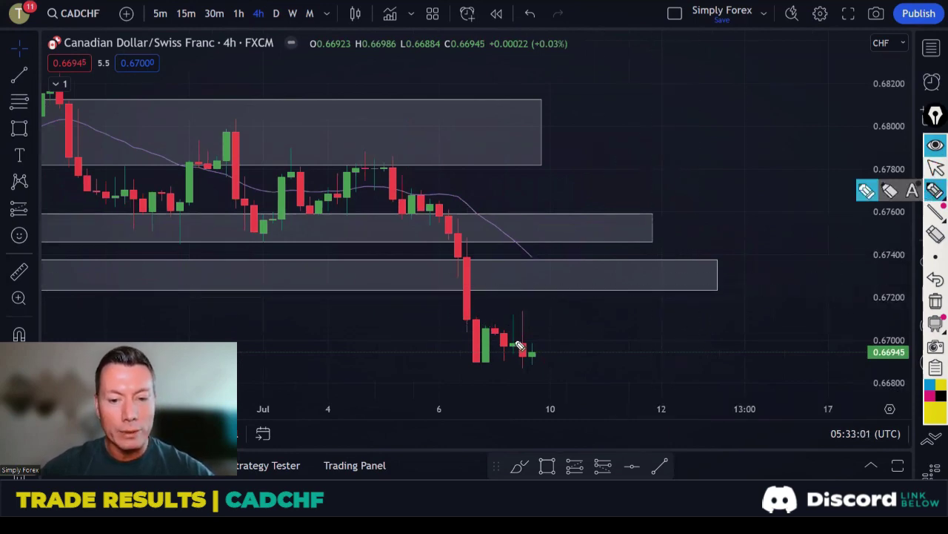
pyautogui.moveTo(533, 314)
pyautogui.mouseDown()
pyautogui.moveTo(514, 337)
pyautogui.moveTo(522, 370)
pyautogui.moveTo(535, 324)
pyautogui.mouseUp()
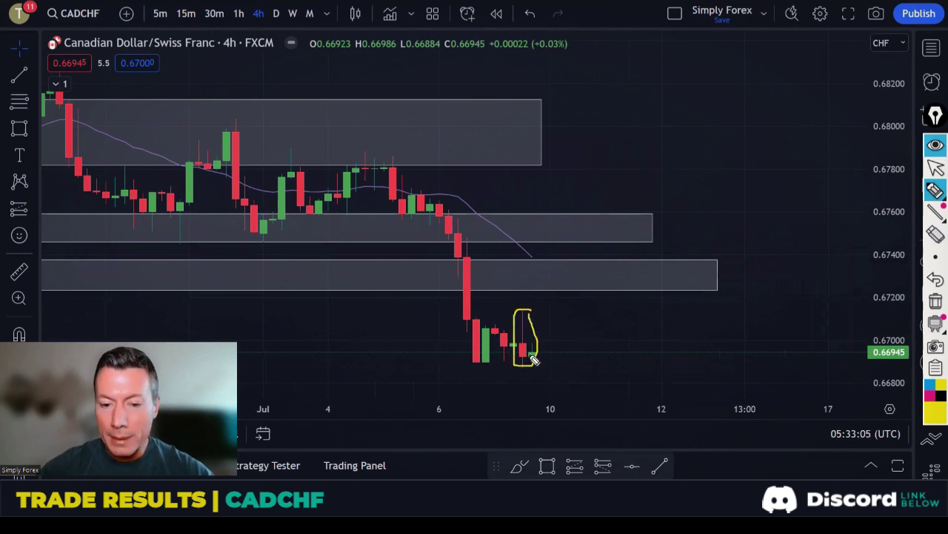
pyautogui.moveTo(534, 359)
pyautogui.mouseDown()
pyautogui.moveTo(567, 402)
pyautogui.moveTo(532, 412)
pyautogui.mouseUp()
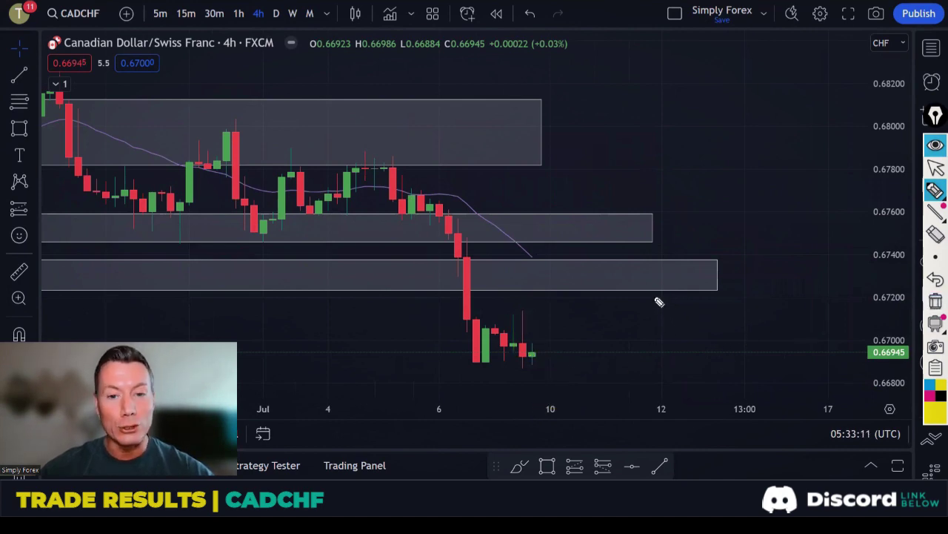
pyautogui.moveTo(483, 356)
pyautogui.mouseDown()
pyautogui.moveTo(507, 351)
pyautogui.moveTo(534, 270)
pyautogui.moveTo(543, 295)
pyautogui.mouseUp()
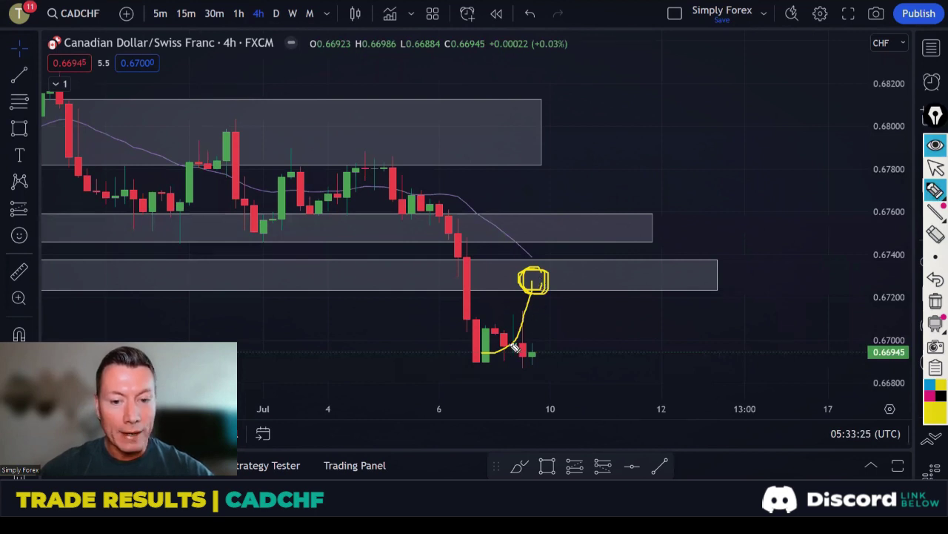
pyautogui.moveTo(544, 289)
pyautogui.mouseDown()
pyautogui.moveTo(593, 356)
pyautogui.moveTo(575, 361)
pyautogui.mouseUp()
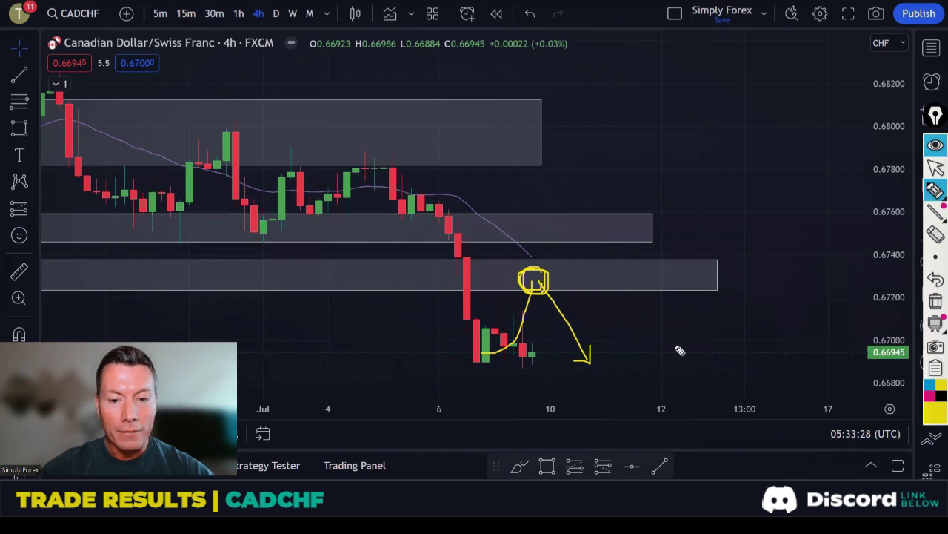
pyautogui.click(935, 300)
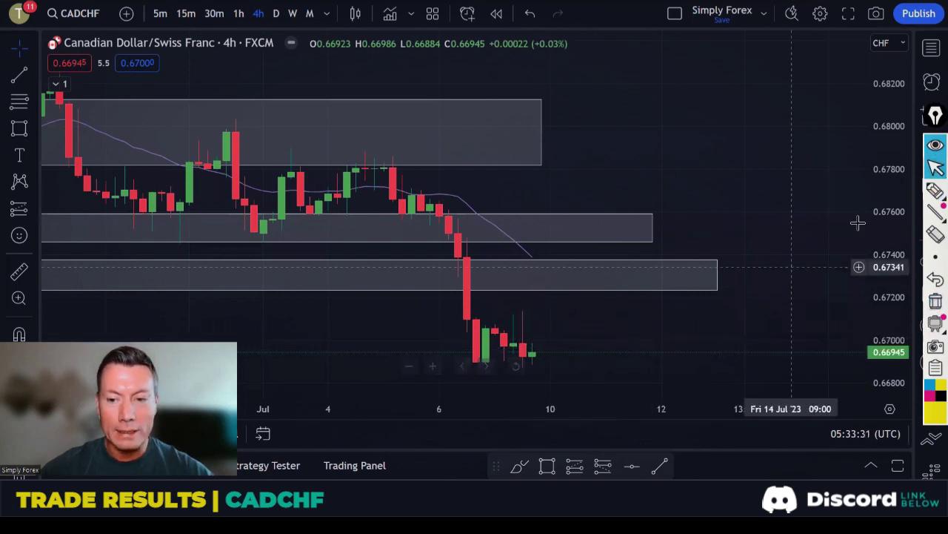
# Step: Mark the latest candle lows and trace the sell-off in yellow, clearing each stroke
pyautogui.click(866, 190)
pyautogui.moveTo(457, 354)
pyautogui.mouseDown()
pyautogui.moveTo(538, 356)
pyautogui.moveTo(509, 354)
pyautogui.mouseUp()
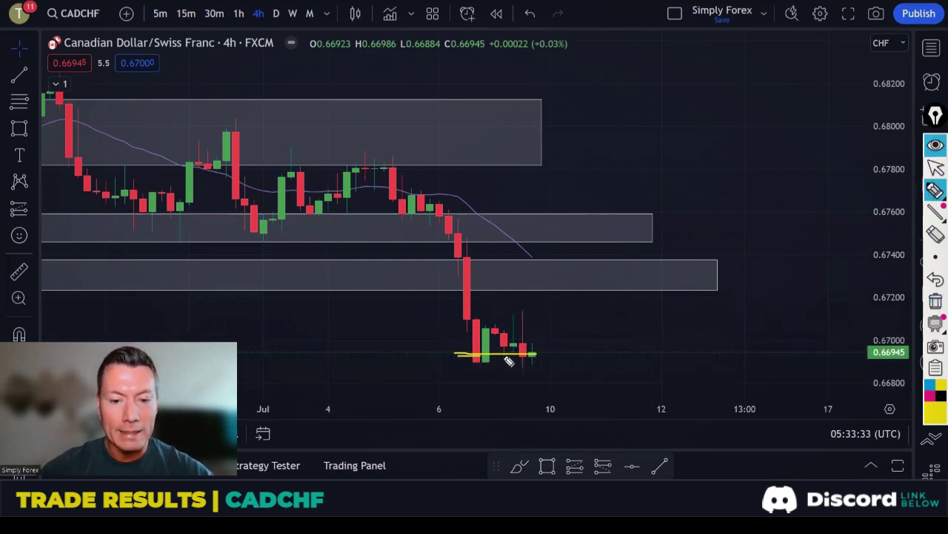
pyautogui.click(935, 300)
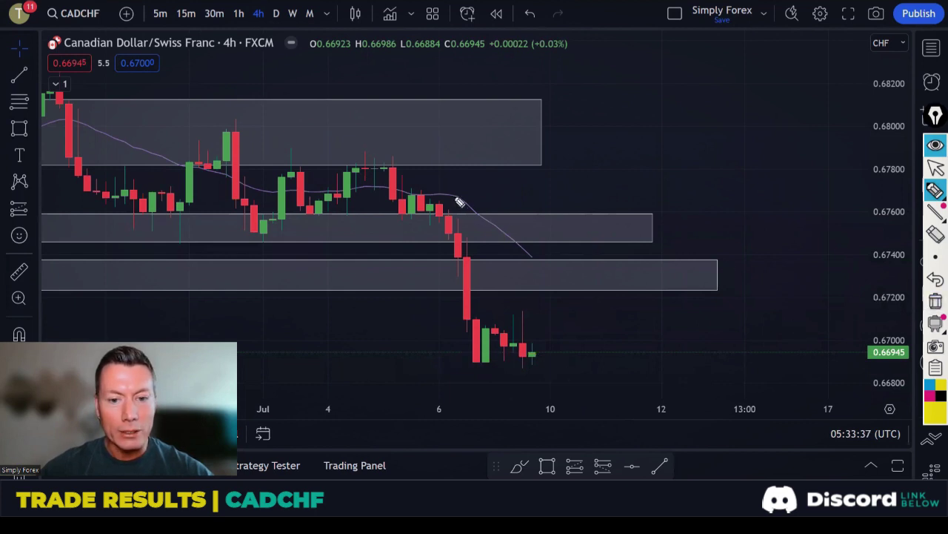
pyautogui.click(866, 191)
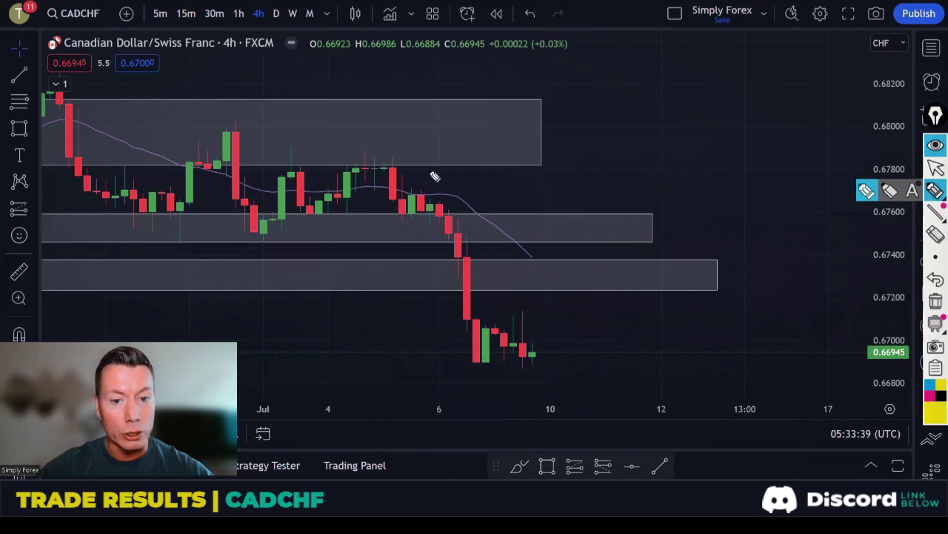
pyautogui.moveTo(430, 171)
pyautogui.mouseDown()
pyautogui.moveTo(519, 345)
pyautogui.moveTo(529, 334)
pyautogui.moveTo(513, 356)
pyautogui.mouseUp()
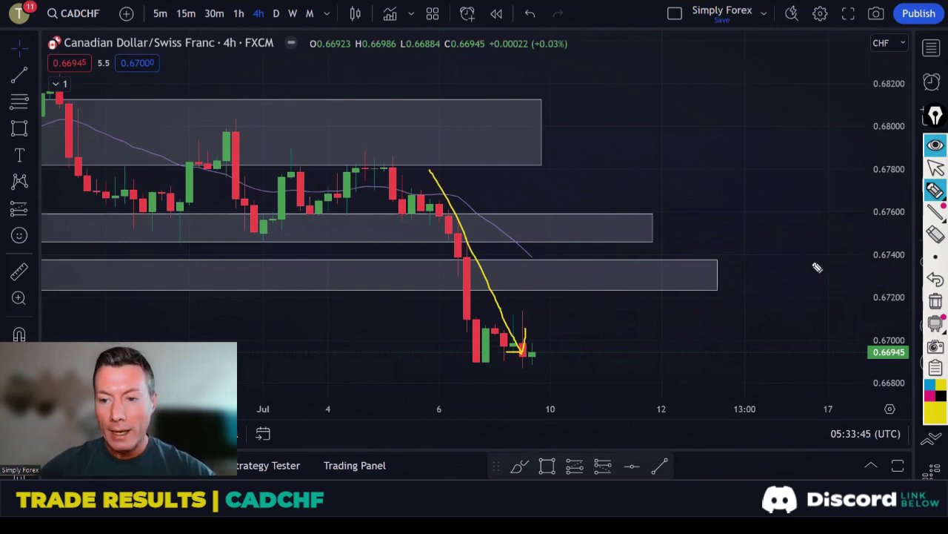
pyautogui.click(935, 301)
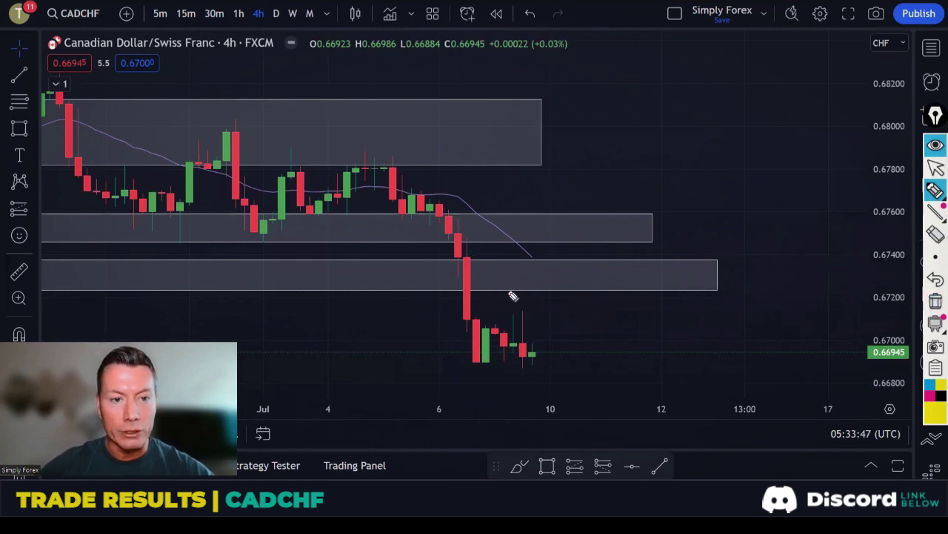
# Step: Load EURAUD from the watchlist on the daily timeframe and frame the chart
pyautogui.click(930, 51)
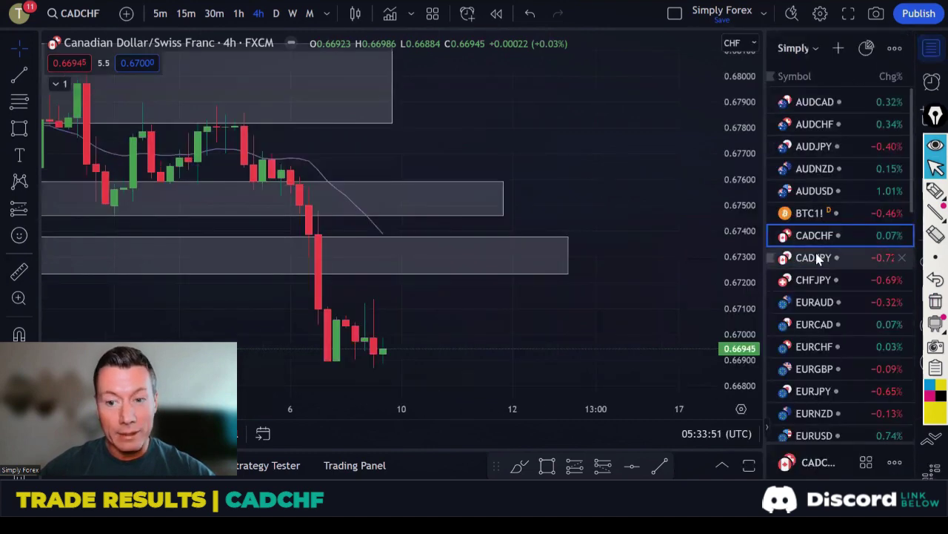
pyautogui.click(815, 303)
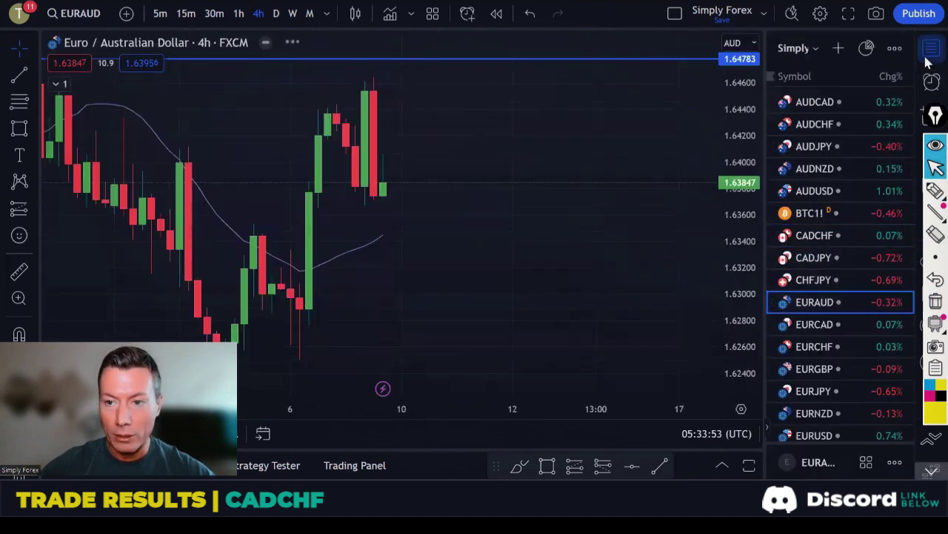
pyautogui.click(932, 48)
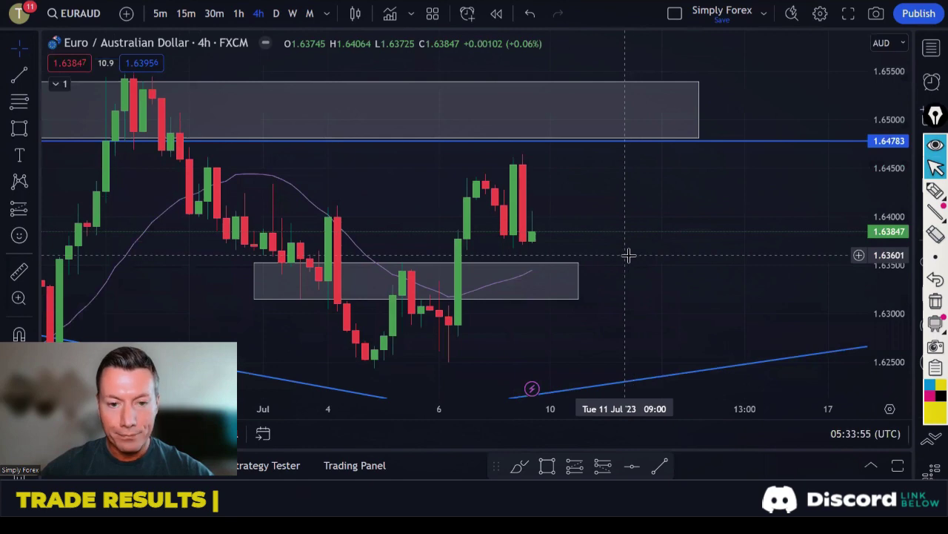
pyautogui.click(276, 13)
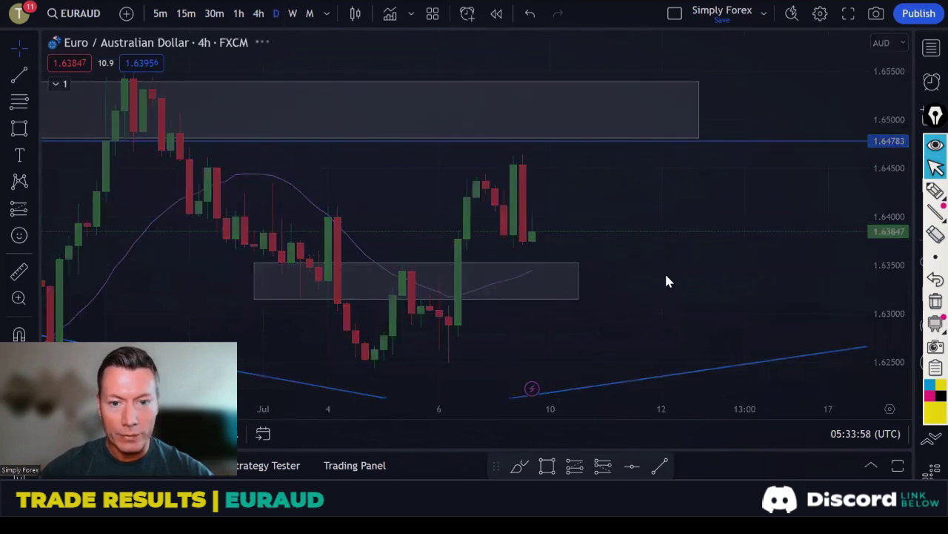
pyautogui.hscroll(-2, 701, 296)
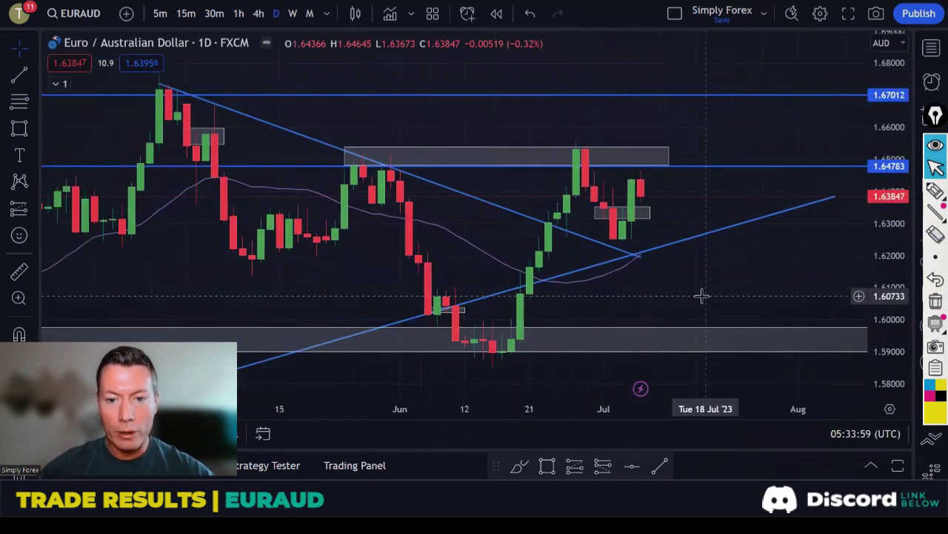
pyautogui.scroll(2, 701, 296)
pyautogui.hscroll(3, 701, 294)
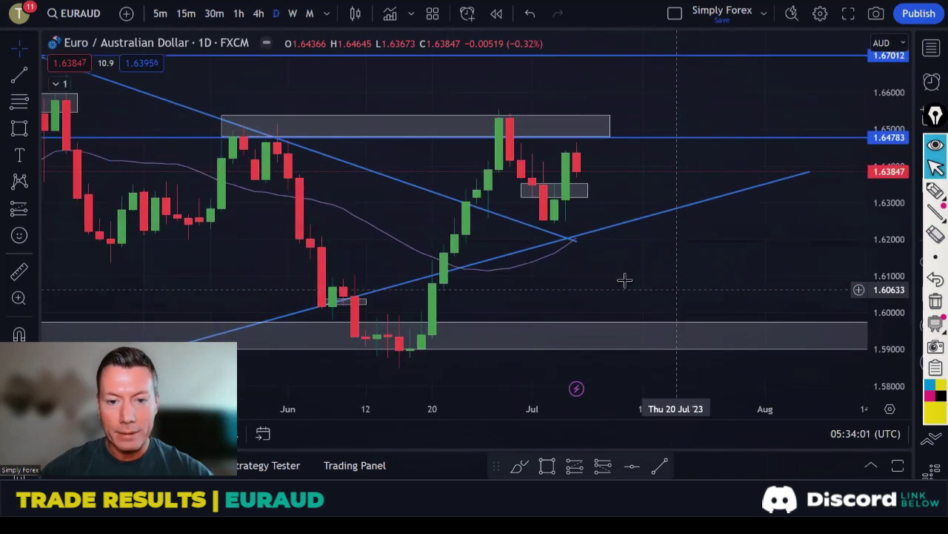
# Step: Trace the rally from the June low to the top zone with a rising arrow, then clear
pyautogui.click(935, 191)
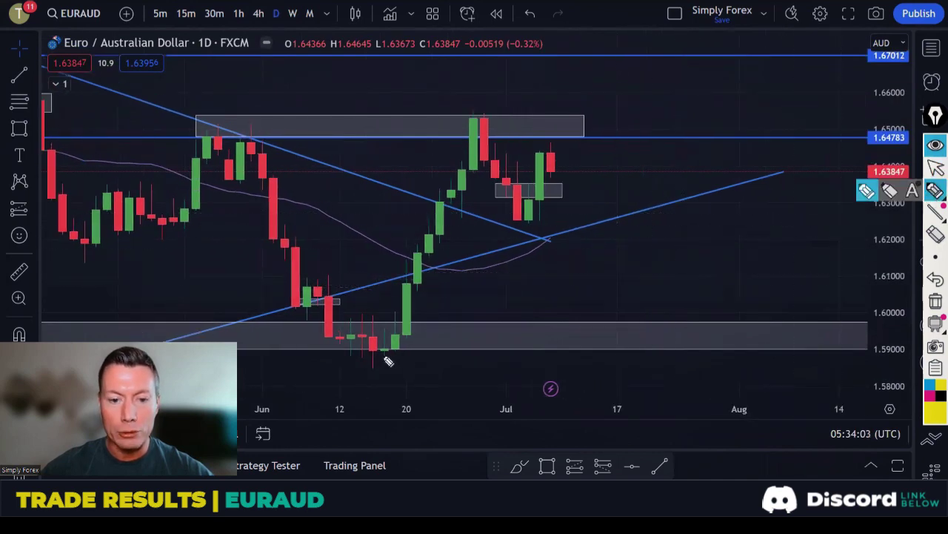
pyautogui.moveTo(375, 352)
pyautogui.mouseDown()
pyautogui.moveTo(414, 320)
pyautogui.moveTo(461, 196)
pyautogui.moveTo(460, 126)
pyautogui.moveTo(447, 142)
pyautogui.moveTo(516, 197)
pyautogui.moveTo(535, 229)
pyautogui.moveTo(570, 221)
pyautogui.mouseUp()
pyautogui.moveTo(493, 226)
pyautogui.mouseDown()
pyautogui.moveTo(552, 226)
pyautogui.moveTo(570, 149)
pyautogui.moveTo(579, 157)
pyautogui.mouseUp()
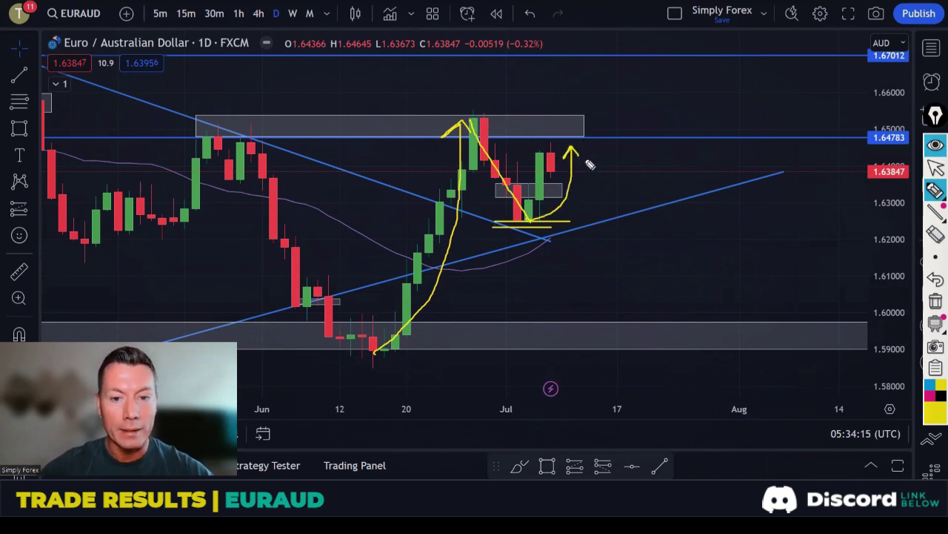
pyautogui.moveTo(586, 160)
pyautogui.mouseDown()
pyautogui.moveTo(591, 133)
pyautogui.moveTo(603, 140)
pyautogui.moveTo(619, 65)
pyautogui.mouseUp()
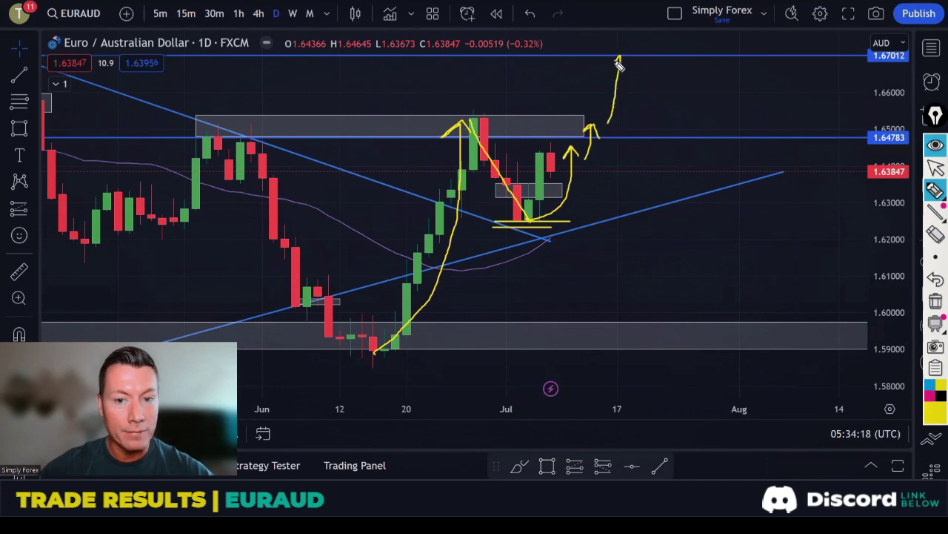
pyautogui.click(935, 300)
# Step: Loop the tall green candle in yellow, clear it, and return to the 4-hour chart
pyautogui.scroll(2, 528, 195)
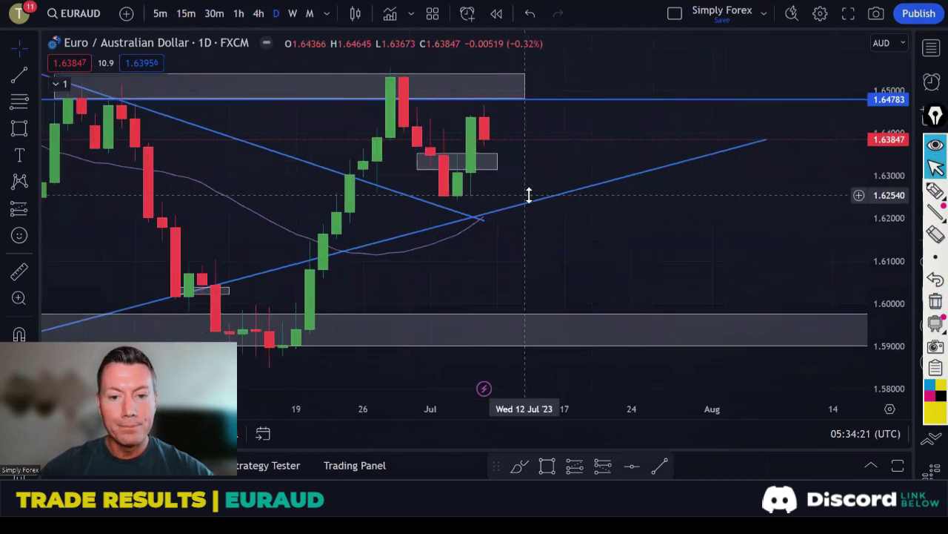
pyautogui.scroll(1, 529, 194)
pyautogui.click(935, 190)
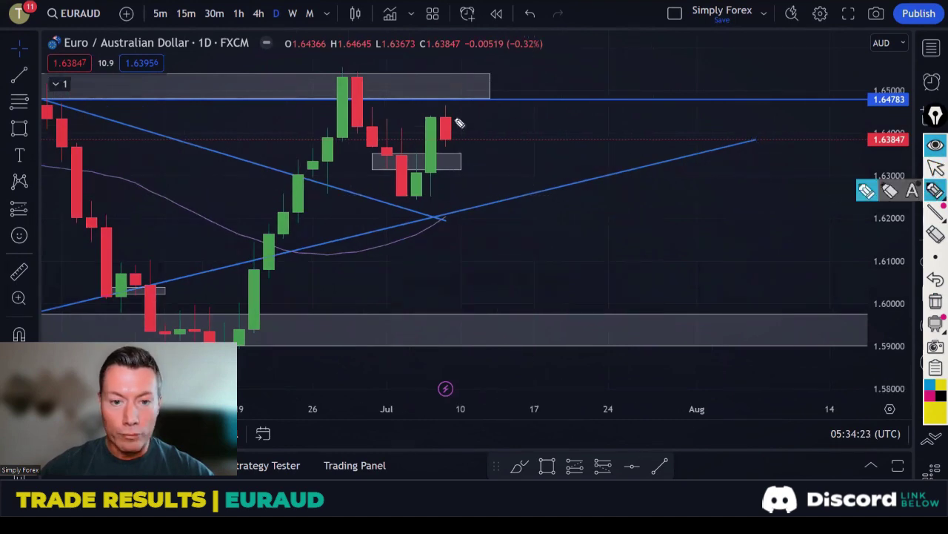
pyautogui.moveTo(442, 115)
pyautogui.mouseDown()
pyautogui.moveTo(425, 154)
pyautogui.moveTo(426, 192)
pyautogui.moveTo(440, 186)
pyautogui.moveTo(443, 118)
pyautogui.moveTo(473, 104)
pyautogui.mouseUp()
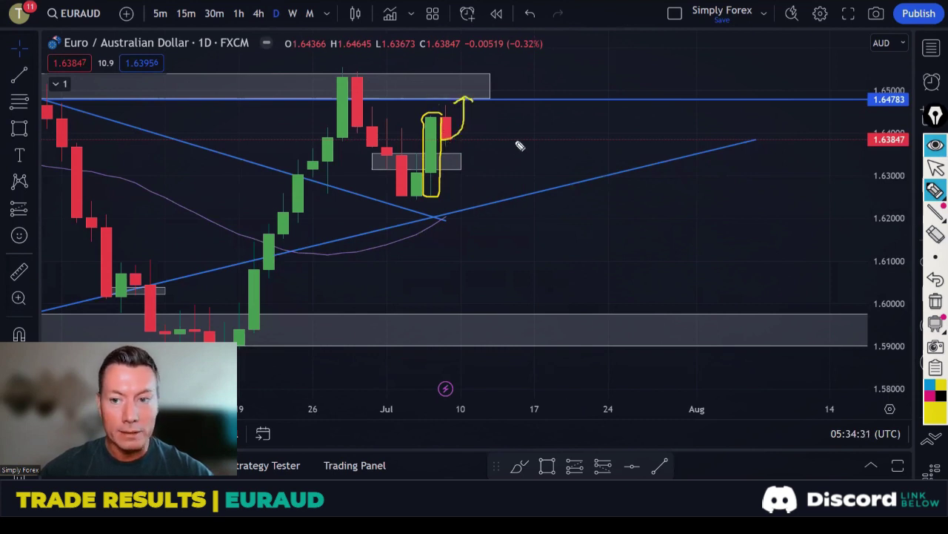
pyautogui.click(935, 300)
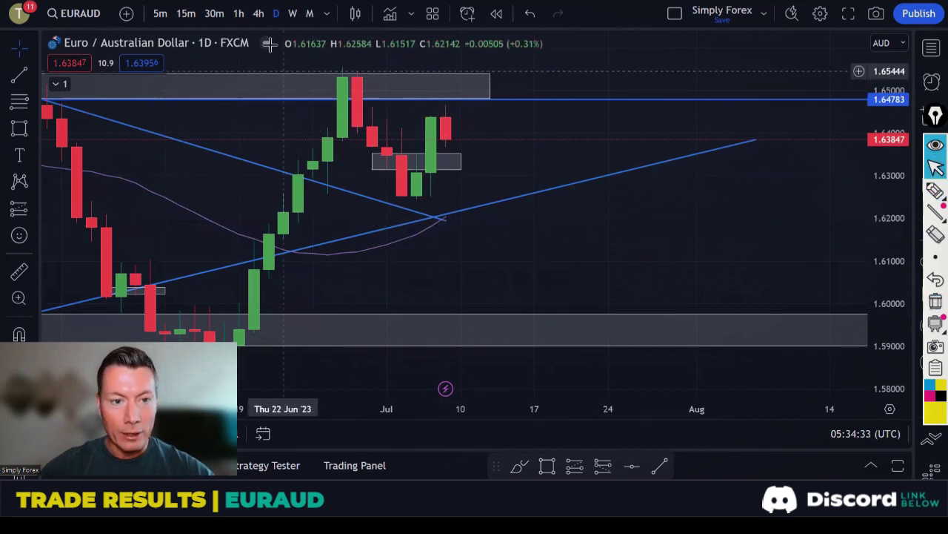
pyautogui.click(257, 14)
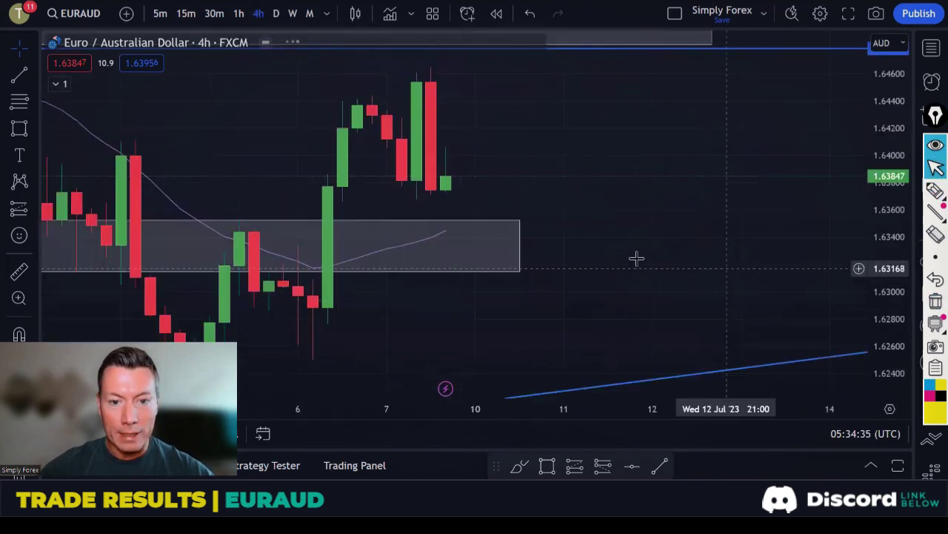
# Step: Highlight the tall green 4h candle and sketch an arrow up to 1.64783, then erase
pyautogui.scroll(-5, 606, 218)
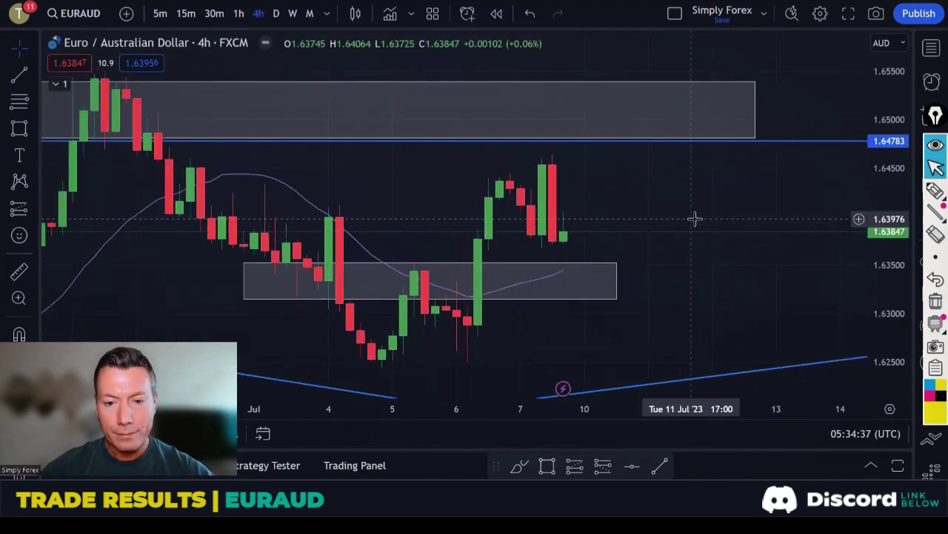
pyautogui.moveTo(681, 218); pyautogui.dragTo(736, 221)
pyautogui.scroll(1, 738, 221)
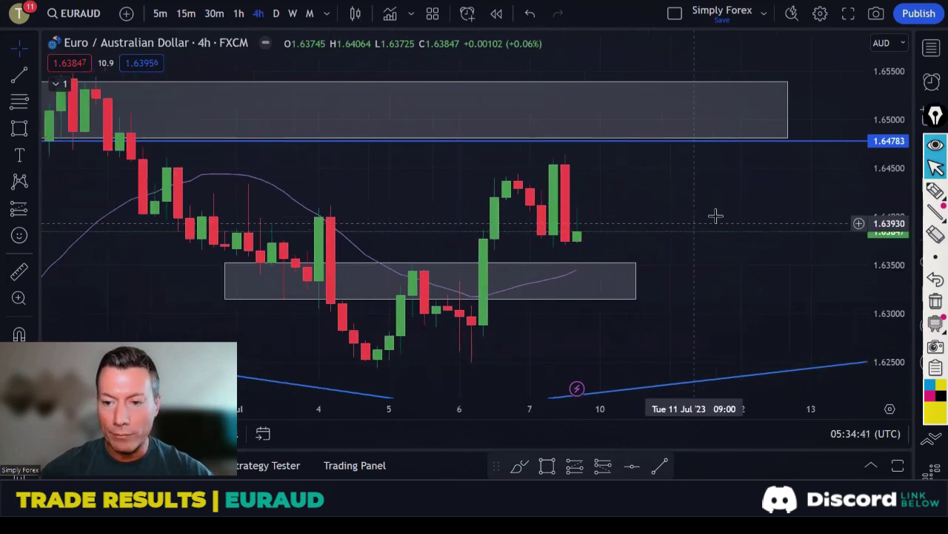
pyautogui.click(935, 191)
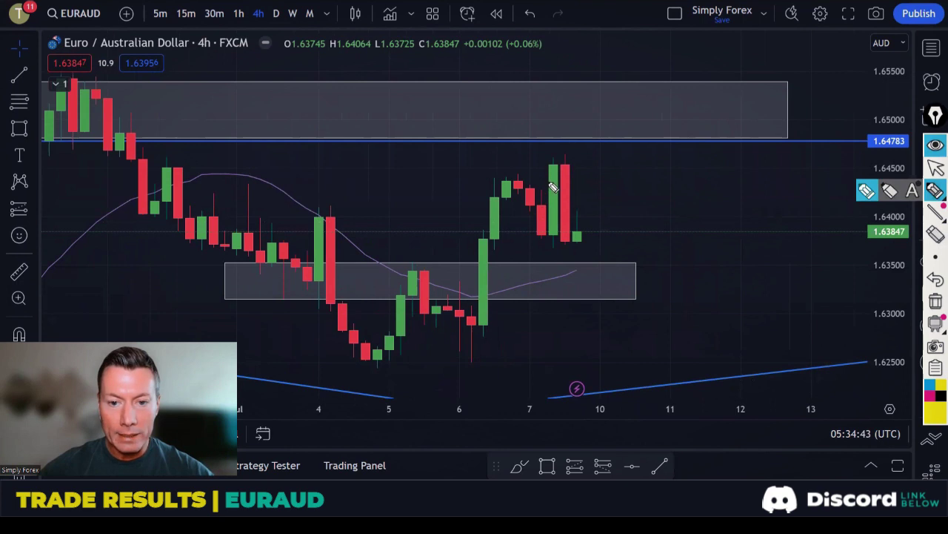
pyautogui.moveTo(559, 182); pyautogui.dragTo(560, 226)
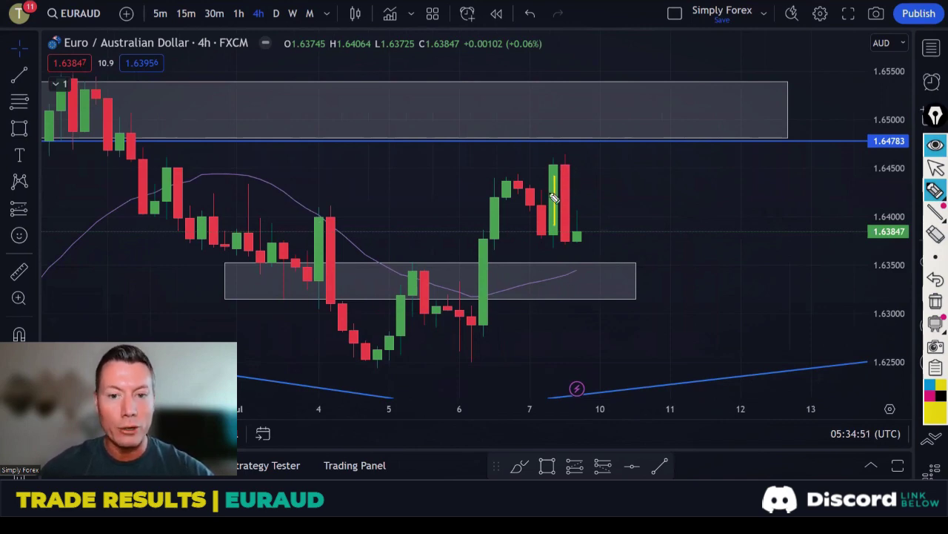
pyautogui.moveTo(579, 187); pyautogui.dragTo(595, 146)
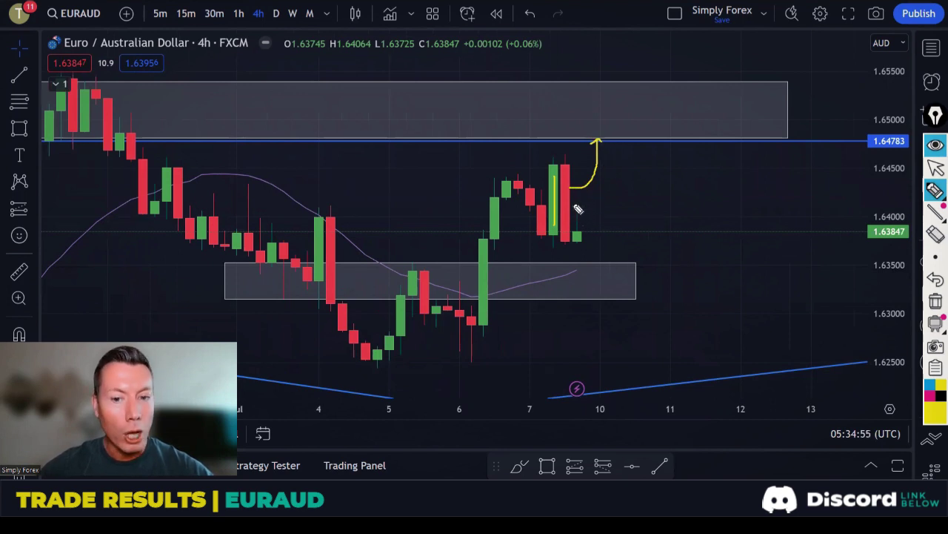
pyautogui.moveTo(568, 184); pyautogui.dragTo(568, 216)
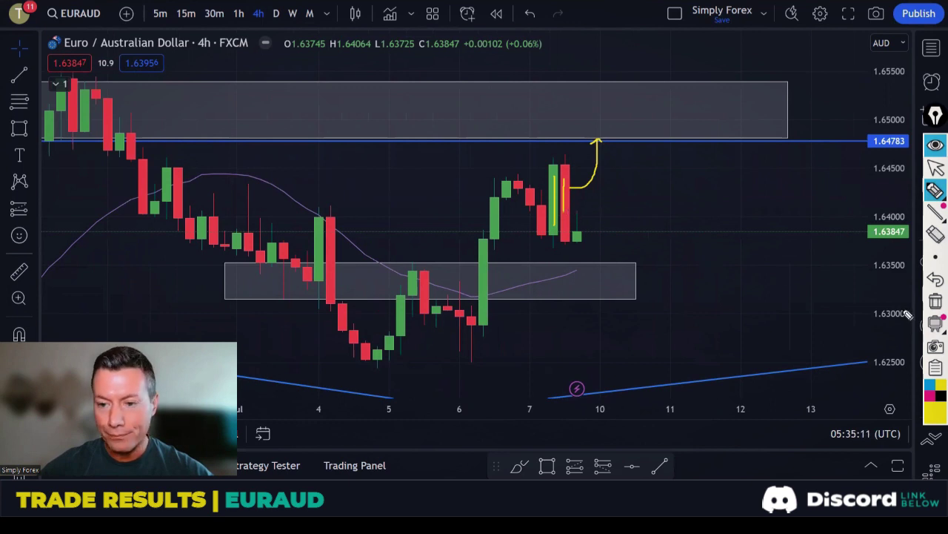
pyautogui.click(936, 300)
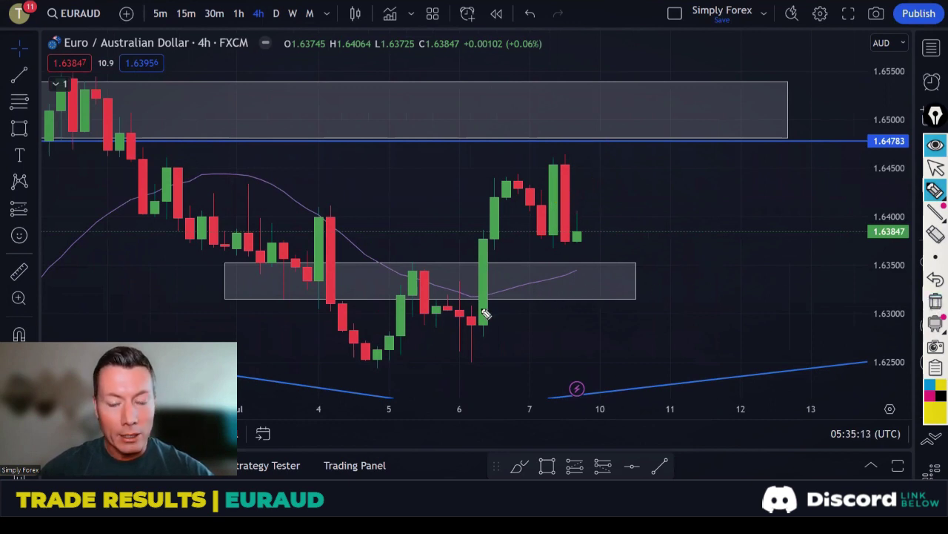
# Step: Sketch a dip into the grey zone and rally to 1.64783, clear it, and switch to 1h
pyautogui.moveTo(517, 183)
pyautogui.mouseDown()
pyautogui.moveTo(583, 301)
pyautogui.moveTo(572, 267)
pyautogui.mouseUp()
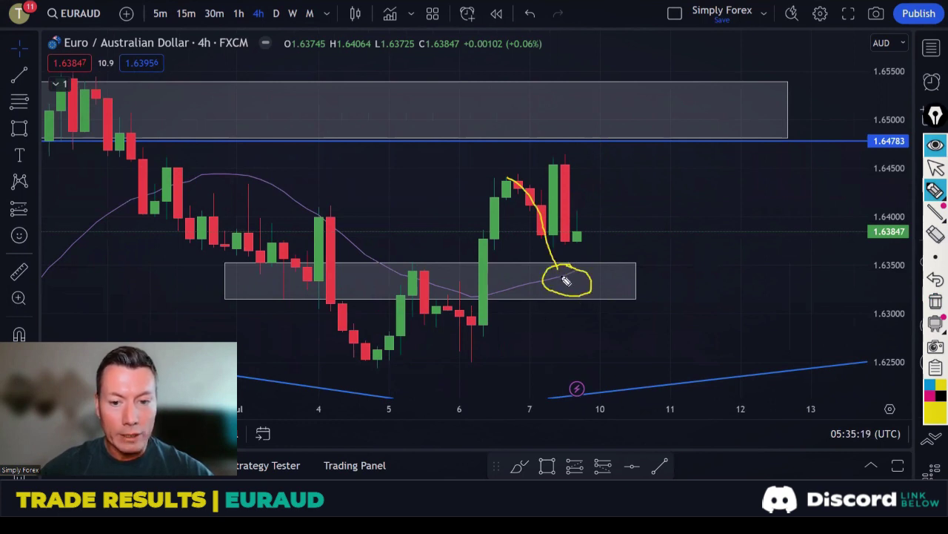
pyautogui.moveTo(574, 270)
pyautogui.mouseDown()
pyautogui.moveTo(635, 250)
pyautogui.moveTo(641, 144)
pyautogui.moveTo(672, 164)
pyautogui.mouseUp()
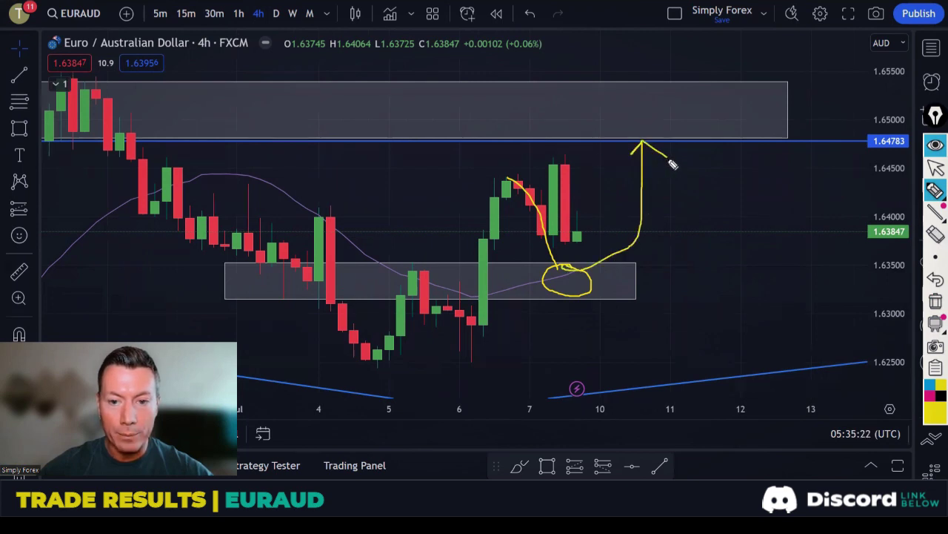
pyautogui.click(935, 300)
pyautogui.click(239, 13)
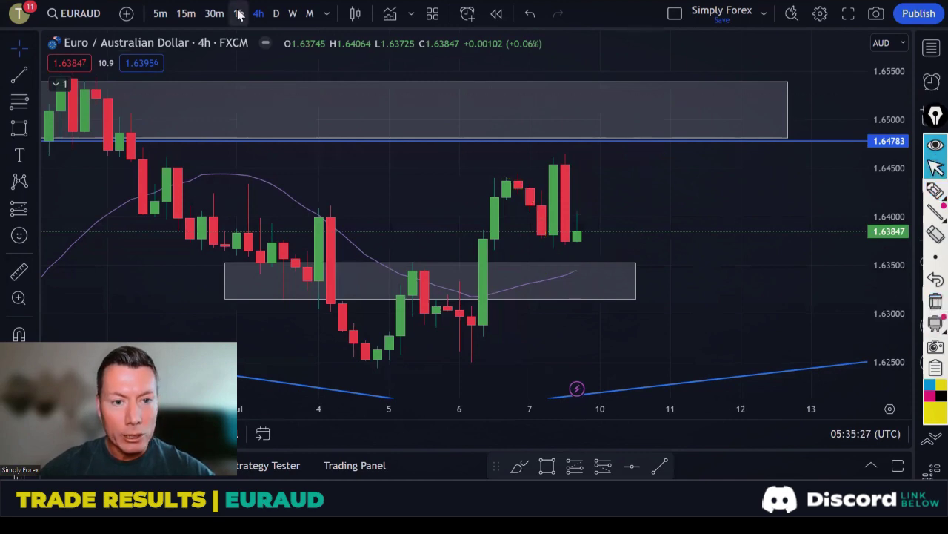
pyautogui.scroll(-5, 680, 266)
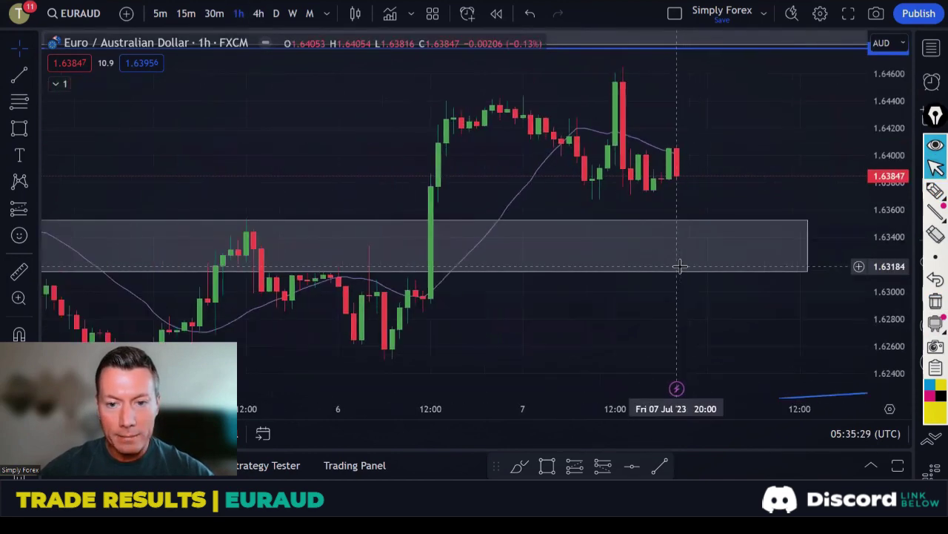
pyautogui.hscroll(3, 630, 314)
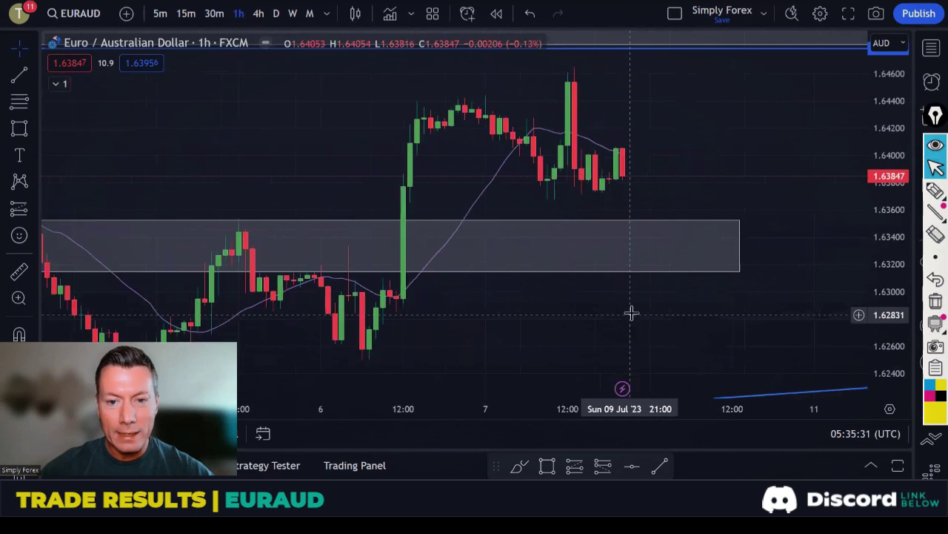
pyautogui.click(935, 190)
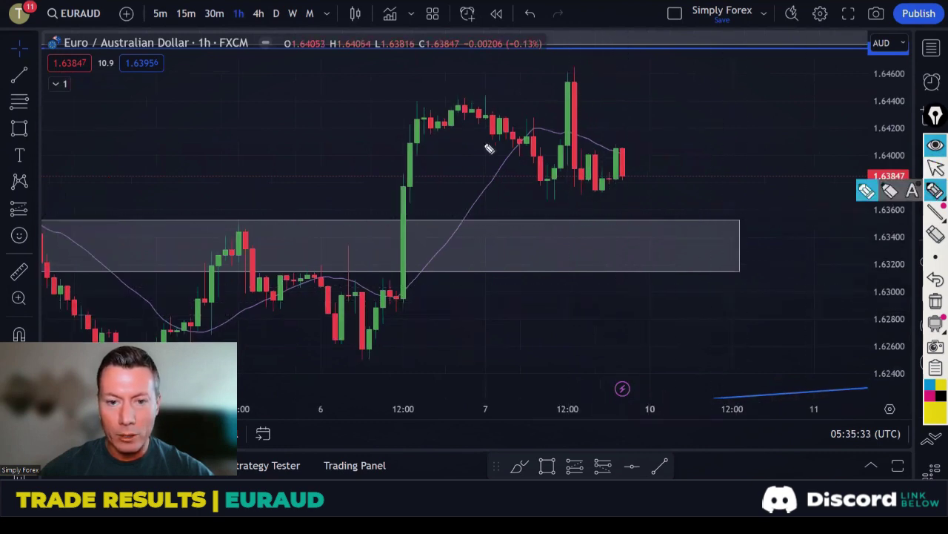
pyautogui.moveTo(465, 119)
pyautogui.mouseDown()
pyautogui.moveTo(512, 137)
pyautogui.moveTo(578, 233)
pyautogui.moveTo(546, 237)
pyautogui.moveTo(585, 231)
pyautogui.mouseUp()
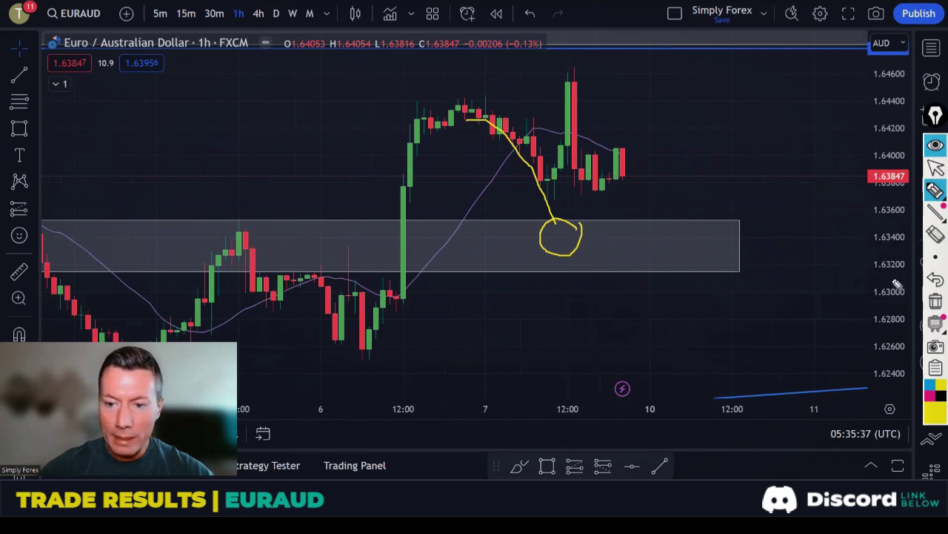
pyautogui.click(935, 300)
pyautogui.moveTo(526, 177)
pyautogui.mouseDown()
pyautogui.moveTo(552, 132)
pyautogui.moveTo(551, 83)
pyautogui.mouseUp()
pyautogui.moveTo(401, 97); pyautogui.dragTo(496, 97)
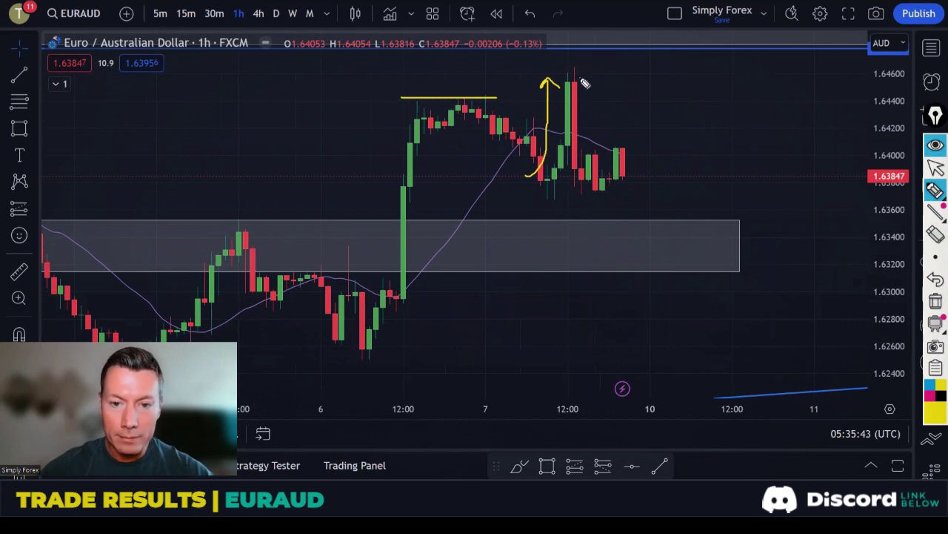
pyautogui.moveTo(584, 84)
pyautogui.mouseDown()
pyautogui.moveTo(619, 189)
pyautogui.moveTo(602, 185)
pyautogui.moveTo(621, 235)
pyautogui.moveTo(646, 254)
pyautogui.moveTo(601, 240)
pyautogui.moveTo(606, 249)
pyautogui.moveTo(685, 177)
pyautogui.moveTo(663, 165)
pyautogui.moveTo(697, 165)
pyautogui.mouseUp()
pyautogui.click(935, 301)
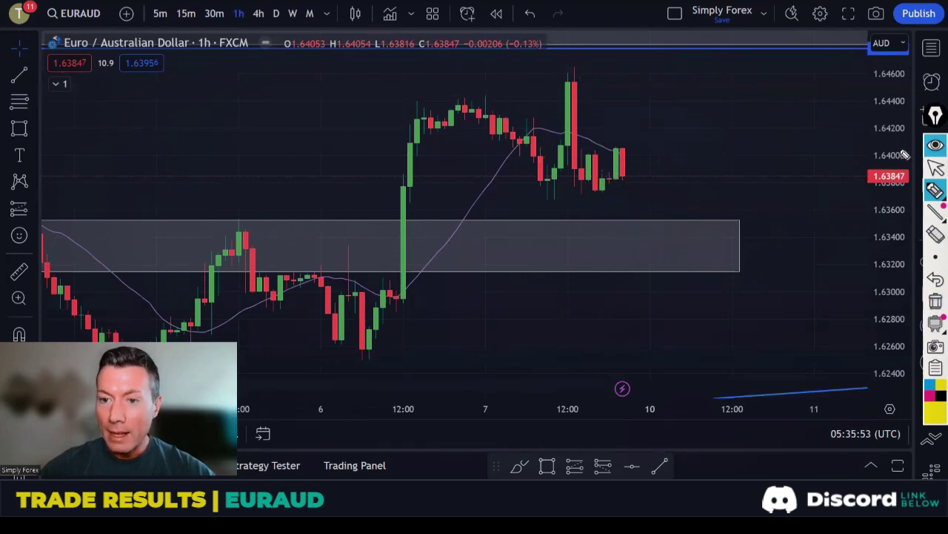
# Step: Load EURCAD from the watchlist on daily candles and frame the recent price action
pyautogui.click(931, 49)
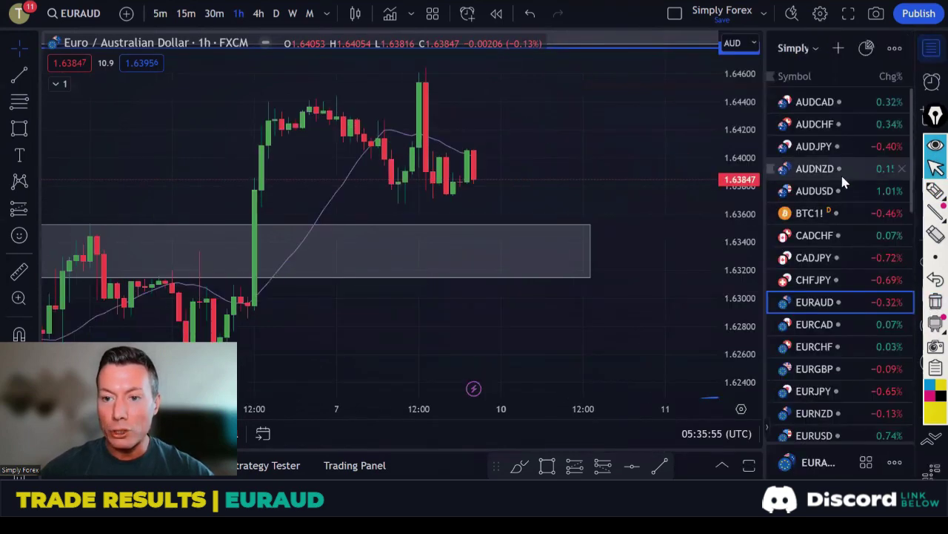
pyautogui.click(815, 324)
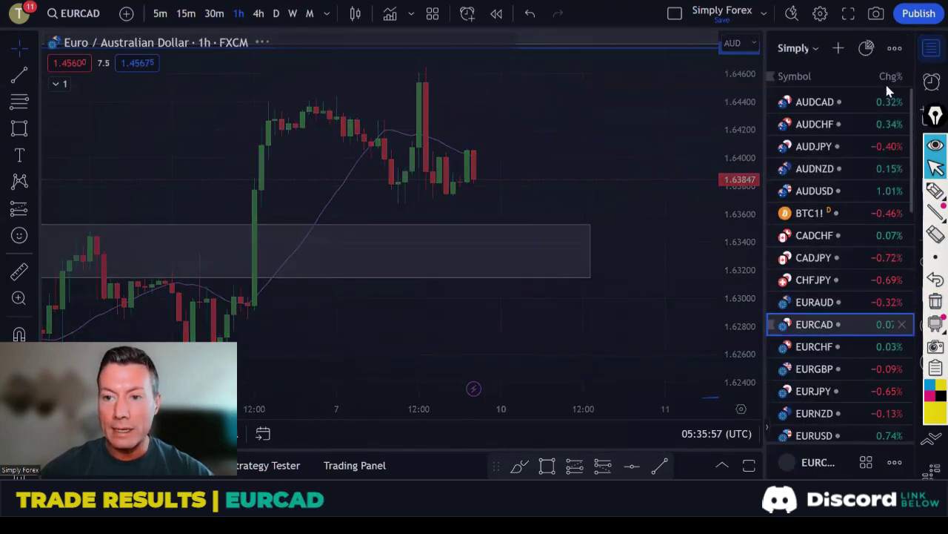
pyautogui.click(931, 49)
pyautogui.click(276, 13)
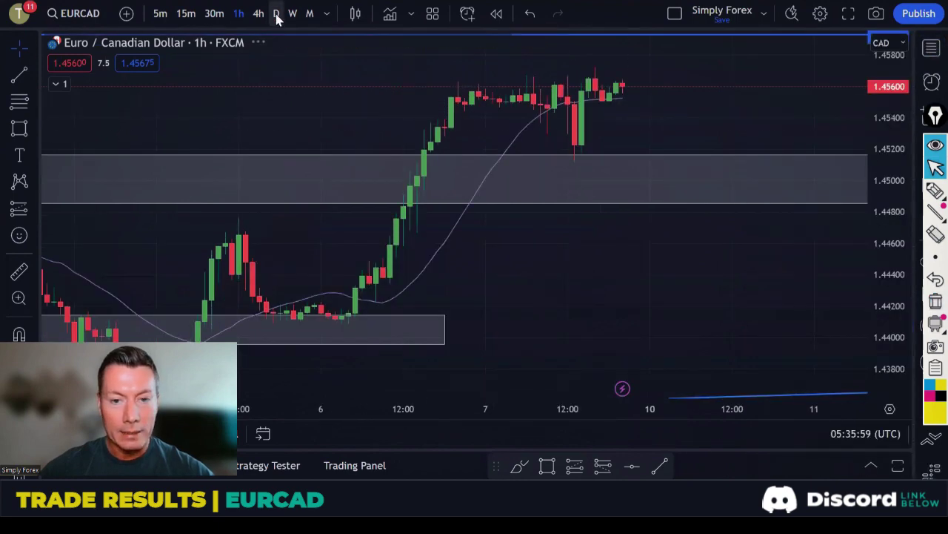
pyautogui.scroll(4, 689, 239)
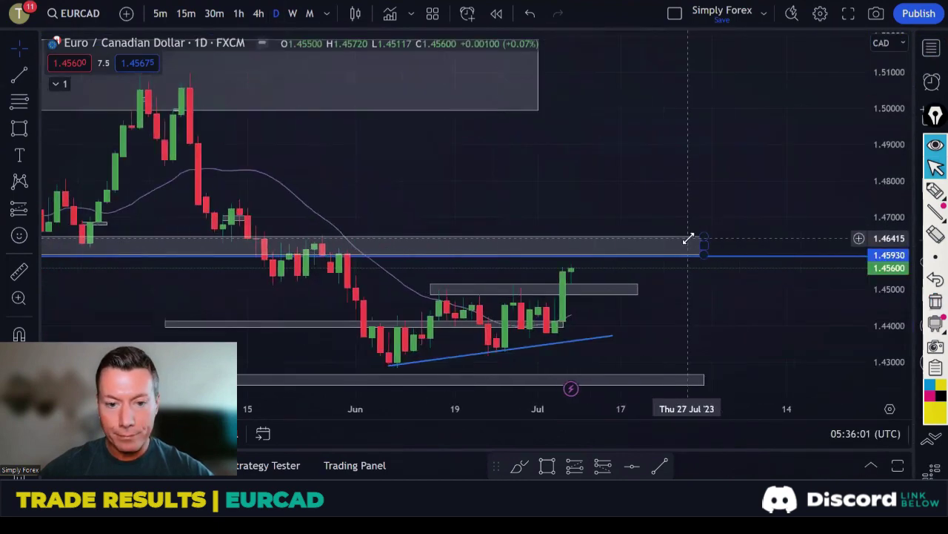
pyautogui.moveTo(707, 303); pyautogui.dragTo(760, 274)
pyautogui.scroll(4, 682, 275)
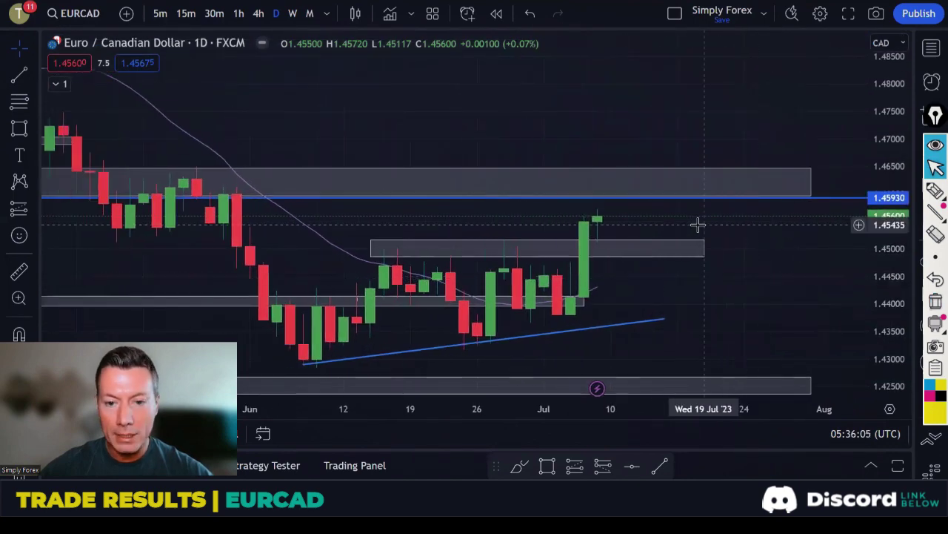
# Step: Sketch the fall, range-top lines, consolidation circle and breakout arrow toward 1.45930, then clear
pyautogui.click(934, 192)
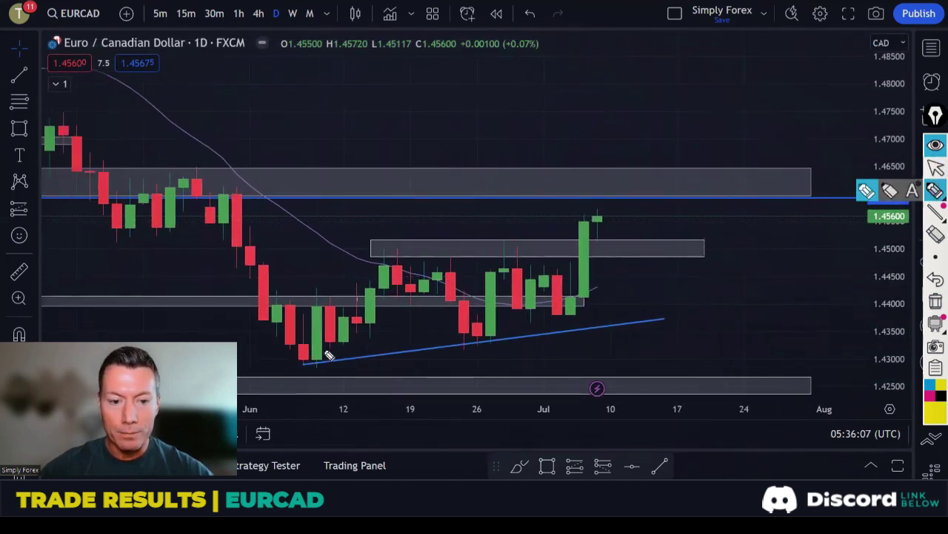
pyautogui.moveTo(217, 186)
pyautogui.mouseDown()
pyautogui.moveTo(315, 363)
pyautogui.moveTo(374, 302)
pyautogui.moveTo(395, 258)
pyautogui.moveTo(417, 296)
pyautogui.moveTo(445, 266)
pyautogui.moveTo(472, 324)
pyautogui.moveTo(492, 308)
pyautogui.moveTo(511, 255)
pyautogui.moveTo(532, 315)
pyautogui.moveTo(546, 274)
pyautogui.moveTo(568, 311)
pyautogui.moveTo(574, 222)
pyautogui.moveTo(584, 273)
pyautogui.mouseUp()
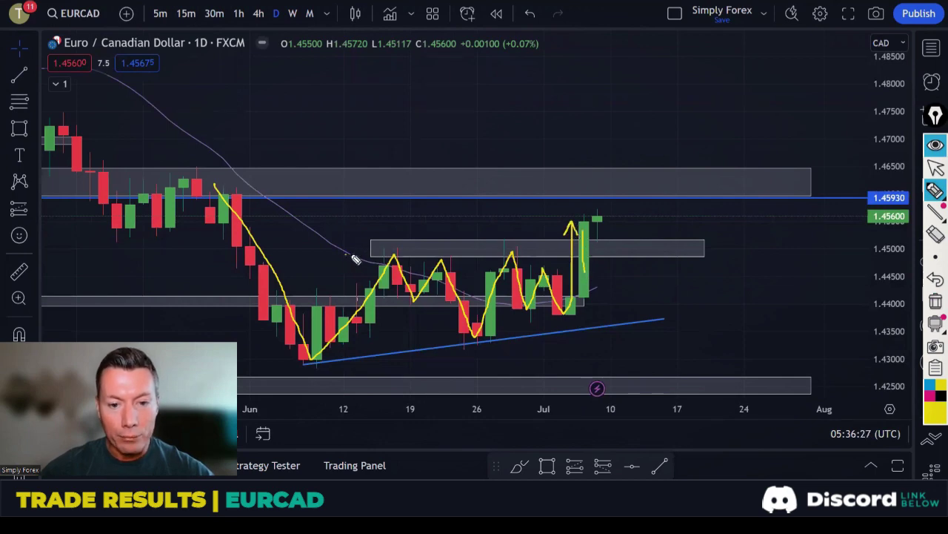
pyautogui.moveTo(347, 255); pyautogui.dragTo(554, 255)
pyautogui.moveTo(372, 251); pyautogui.dragTo(570, 256)
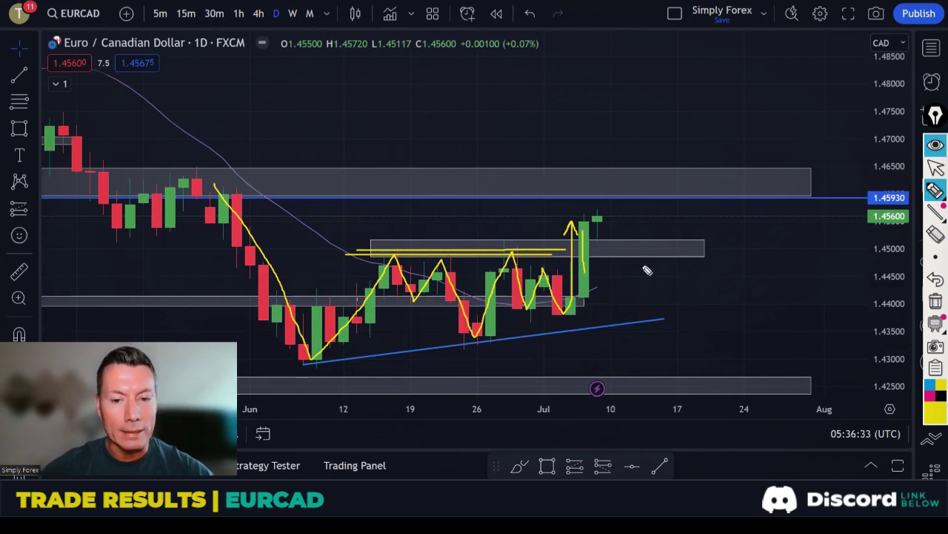
pyautogui.moveTo(553, 290)
pyautogui.mouseDown()
pyautogui.moveTo(550, 267)
pyautogui.moveTo(415, 256)
pyautogui.moveTo(521, 334)
pyautogui.moveTo(400, 276)
pyautogui.moveTo(535, 297)
pyautogui.moveTo(471, 324)
pyautogui.mouseUp()
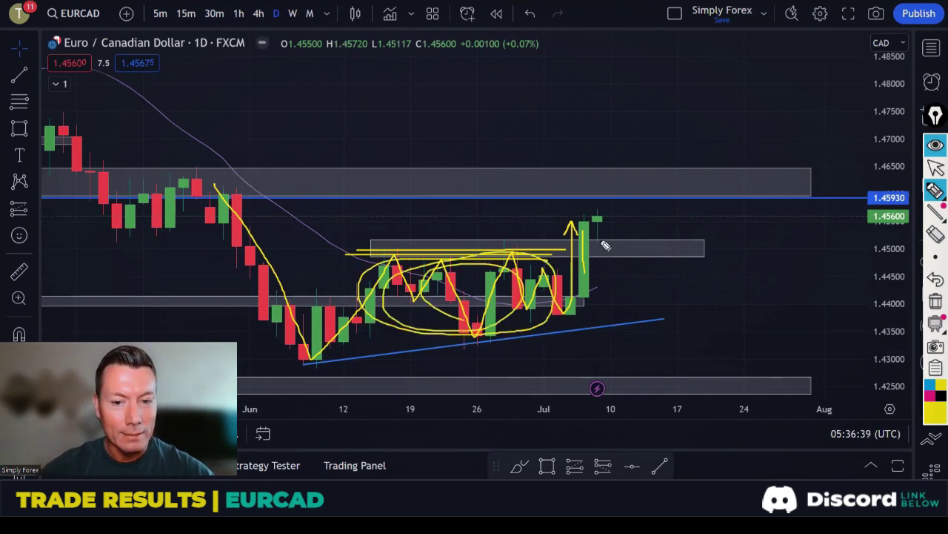
pyautogui.moveTo(609, 235)
pyautogui.mouseDown()
pyautogui.moveTo(622, 235)
pyautogui.moveTo(641, 200)
pyautogui.mouseUp()
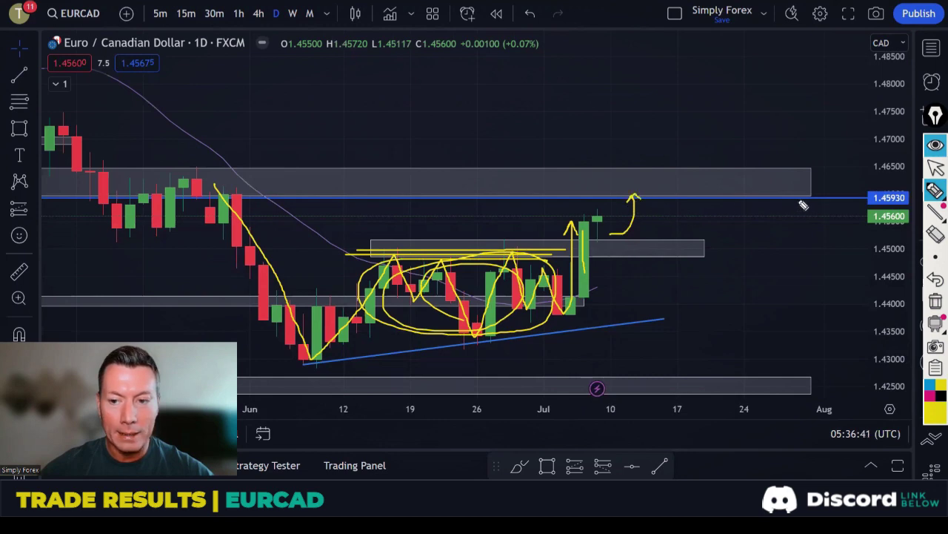
pyautogui.moveTo(895, 191)
pyautogui.mouseDown()
pyautogui.moveTo(881, 208)
pyautogui.moveTo(912, 196)
pyautogui.mouseUp()
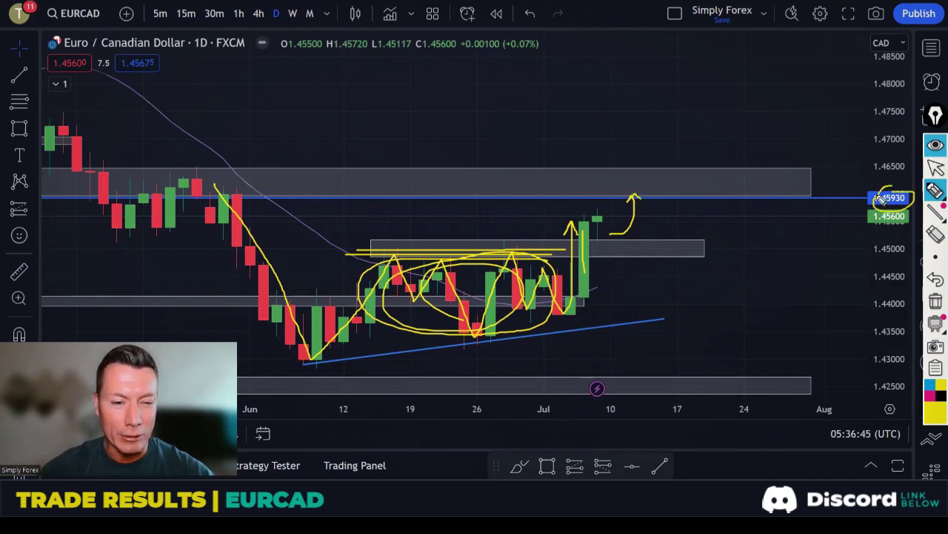
pyautogui.click(934, 302)
# Step: Mark the big green July candle, remove it, and switch to hourly candles
pyautogui.moveTo(585, 238); pyautogui.dragTo(585, 276)
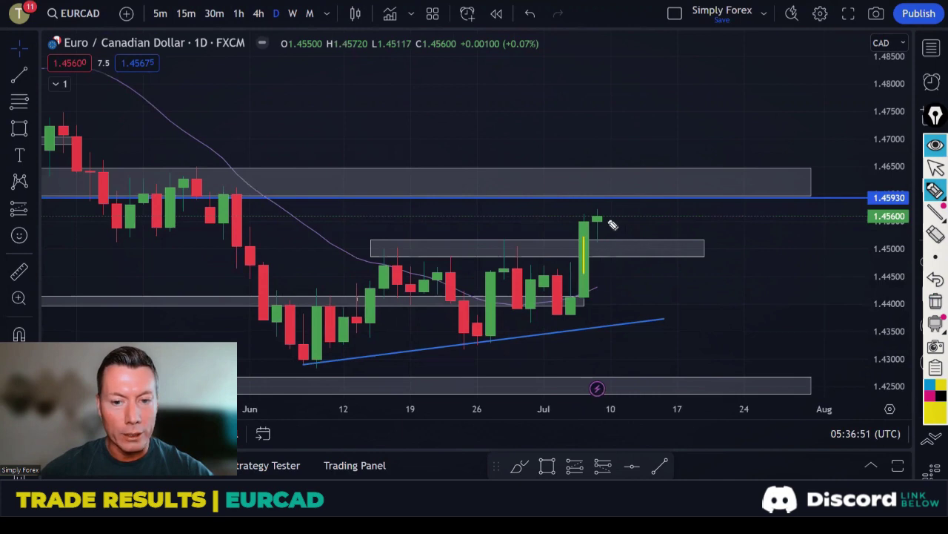
pyautogui.click(936, 302)
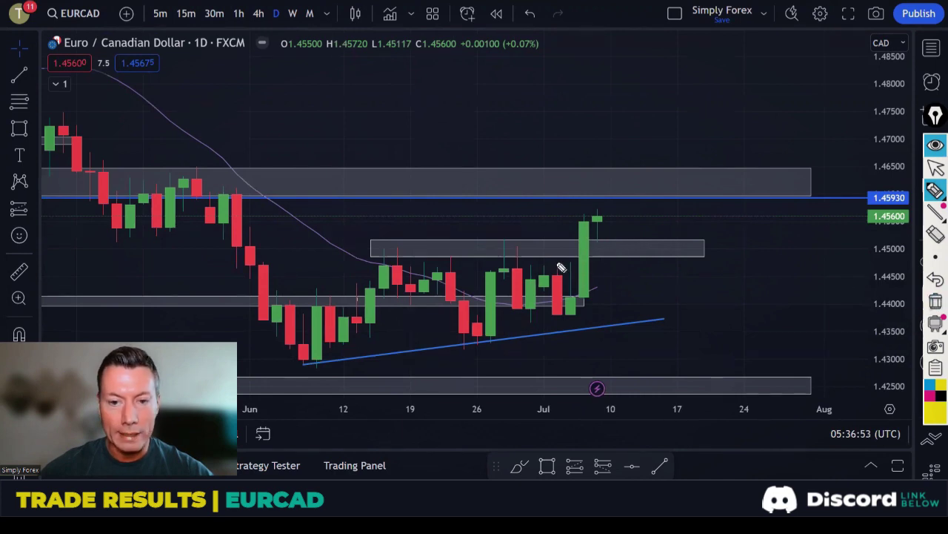
pyautogui.click(239, 14)
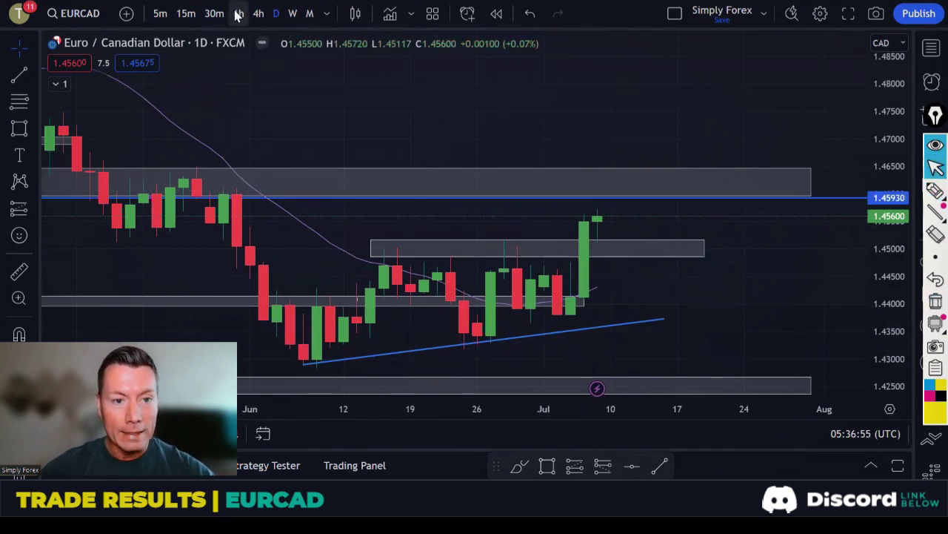
# Step: Zoom out the EURCAD 1-hour chart and pan back over the past few weeks
pyautogui.scroll(-5, 700, 244)
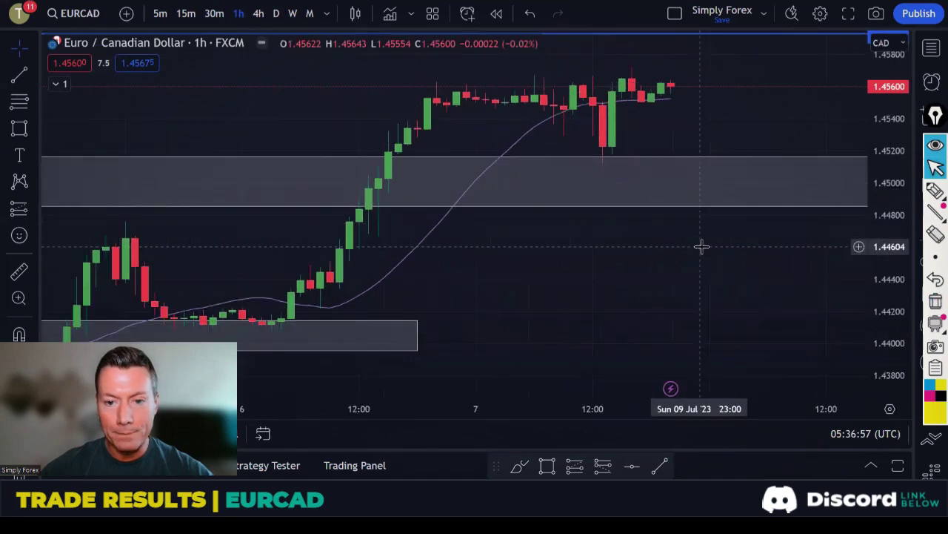
pyautogui.scroll(-5, 792, 220)
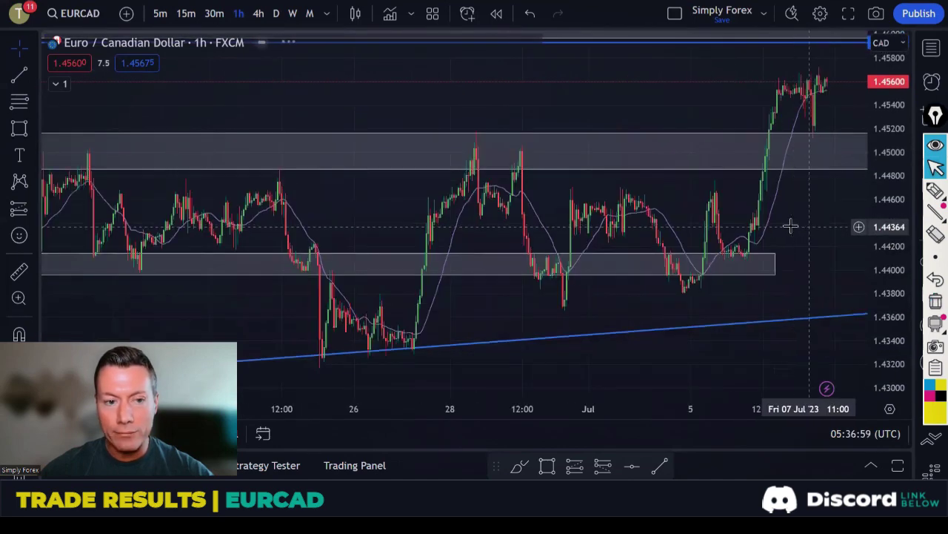
pyautogui.scroll(-3, 741, 219)
pyautogui.moveTo(730, 178); pyautogui.dragTo(584, 191)
# Step: Mark the highs at and below the upper zone, circle the breakout, then clear
pyautogui.click(935, 189)
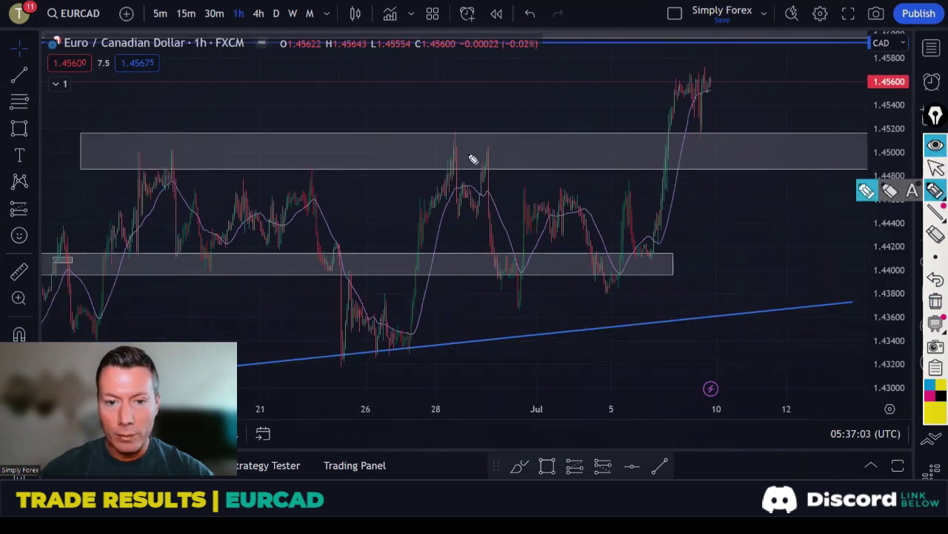
pyautogui.moveTo(520, 157); pyautogui.dragTo(468, 152)
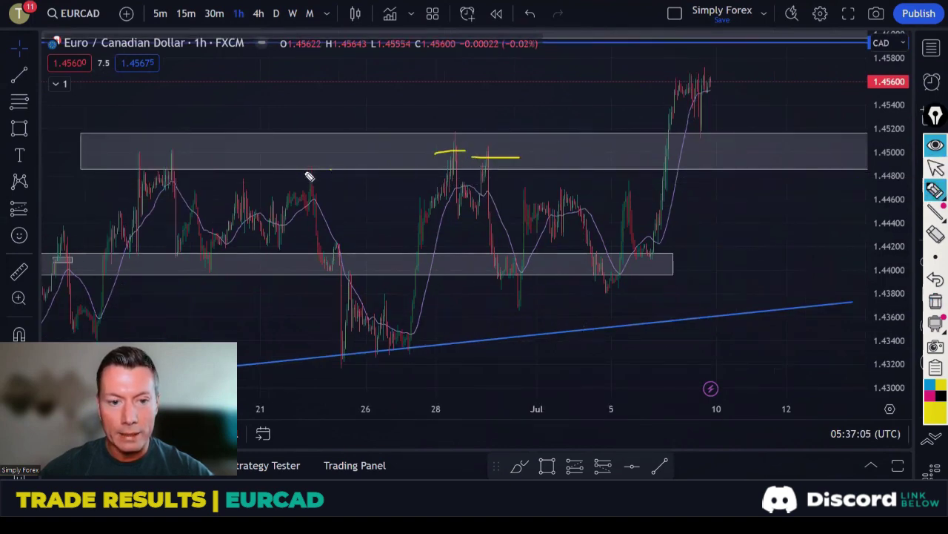
pyautogui.moveTo(304, 171); pyautogui.dragTo(343, 170)
pyautogui.moveTo(193, 160); pyautogui.dragTo(119, 161)
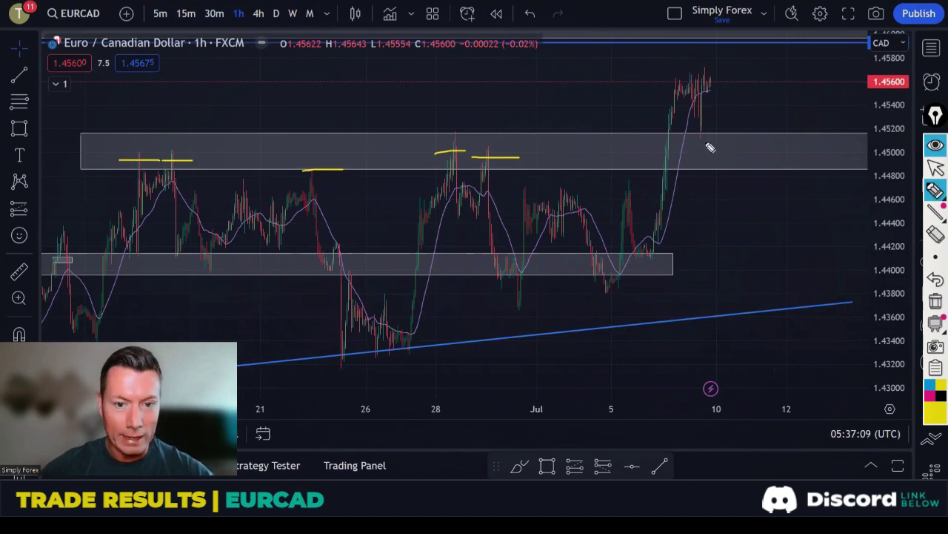
pyautogui.moveTo(704, 139)
pyautogui.mouseDown()
pyautogui.moveTo(693, 137)
pyautogui.moveTo(713, 146)
pyautogui.moveTo(698, 191)
pyautogui.mouseUp()
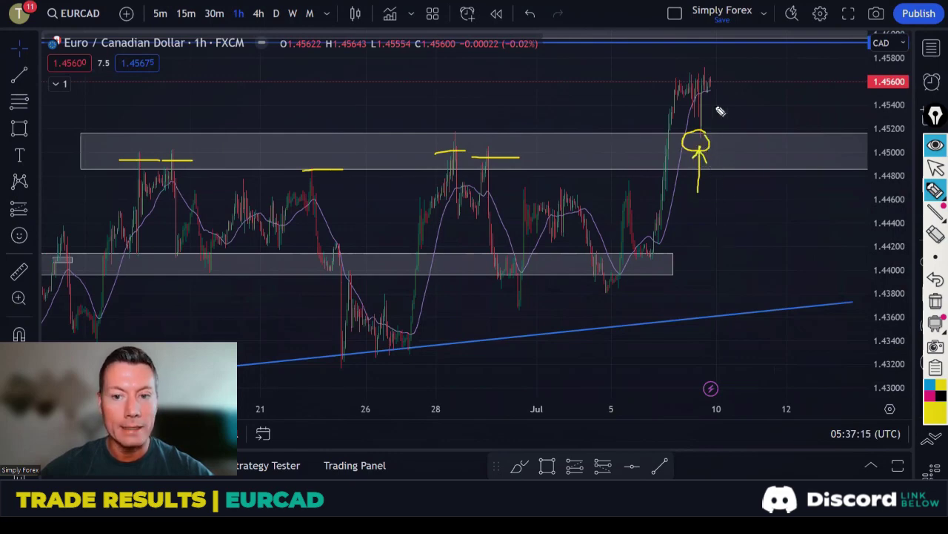
pyautogui.click(935, 300)
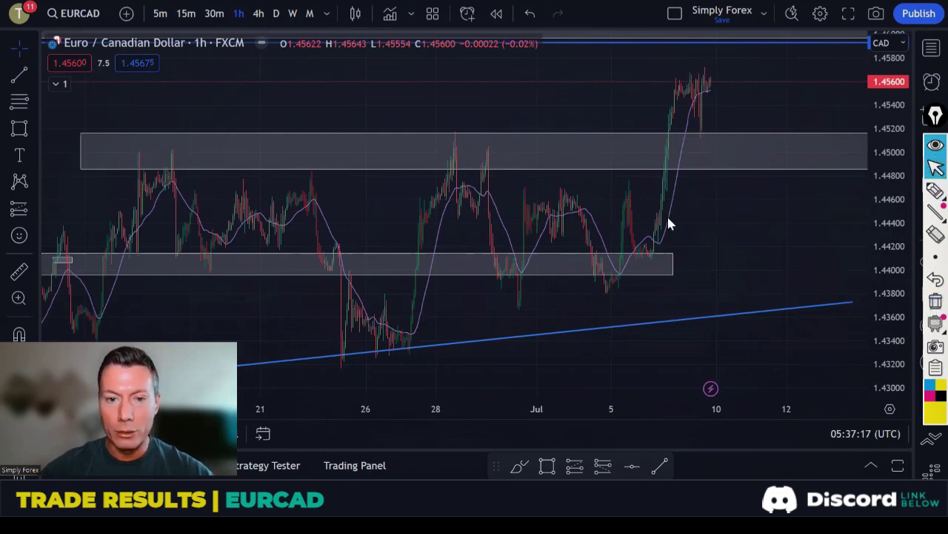
pyautogui.scroll(3, 669, 222)
pyautogui.scroll(4, 663, 218)
pyautogui.moveTo(444, 126); pyautogui.dragTo(707, 133)
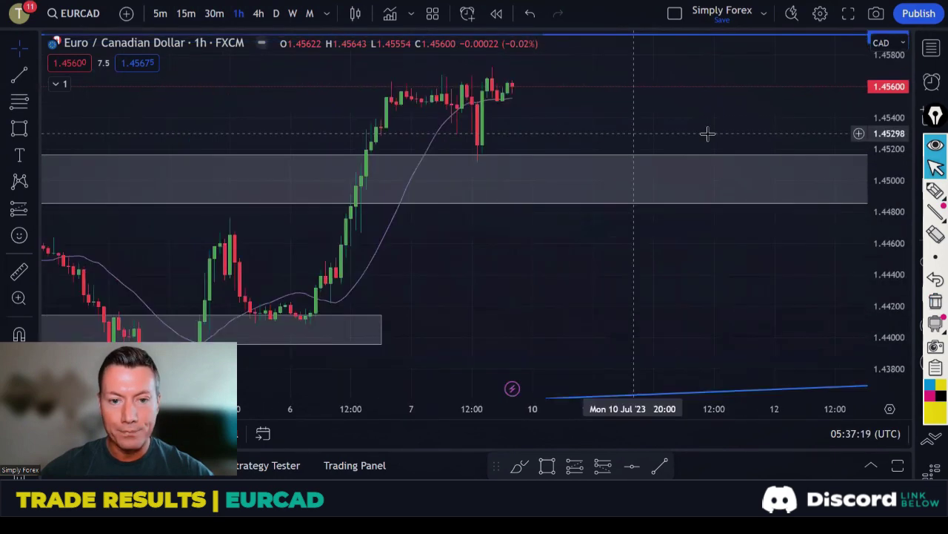
pyautogui.scroll(-2, 503, 229)
pyautogui.scroll(2, 503, 229)
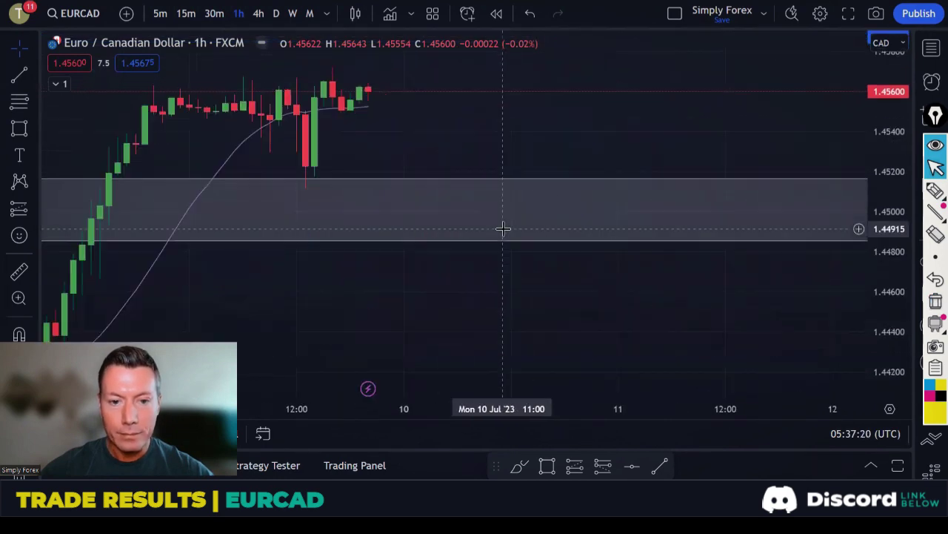
pyautogui.click(935, 190)
pyautogui.moveTo(326, 88)
pyautogui.mouseDown()
pyautogui.moveTo(309, 121)
pyautogui.moveTo(311, 170)
pyautogui.moveTo(335, 126)
pyautogui.mouseUp()
pyautogui.moveTo(282, 187); pyautogui.dragTo(335, 192)
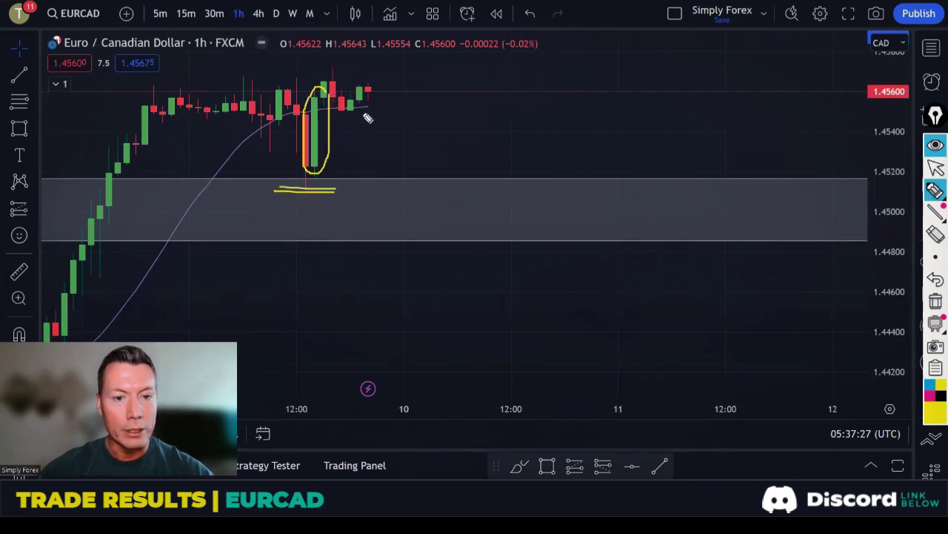
pyautogui.moveTo(341, 101)
pyautogui.mouseDown()
pyautogui.moveTo(368, 90)
pyautogui.moveTo(381, 35)
pyautogui.mouseUp()
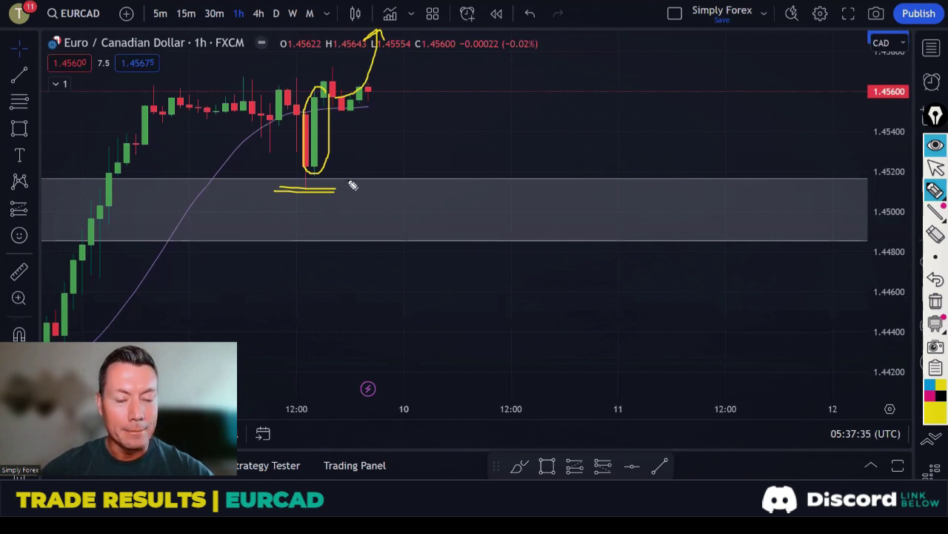
pyautogui.moveTo(284, 97); pyautogui.dragTo(374, 97)
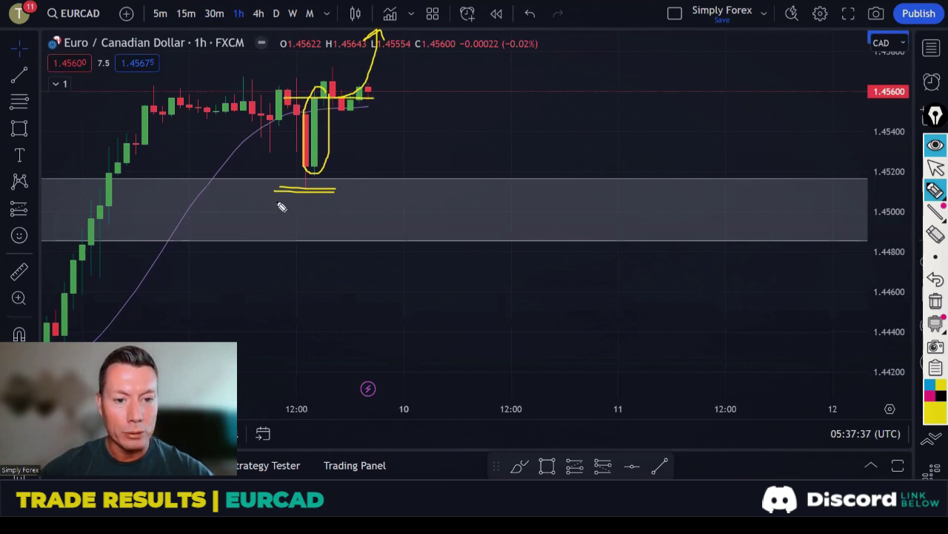
pyautogui.moveTo(275, 201); pyautogui.dragTo(360, 203)
pyautogui.moveTo(428, 60)
pyautogui.mouseDown()
pyautogui.moveTo(421, 36)
pyautogui.moveTo(437, 37)
pyautogui.mouseUp()
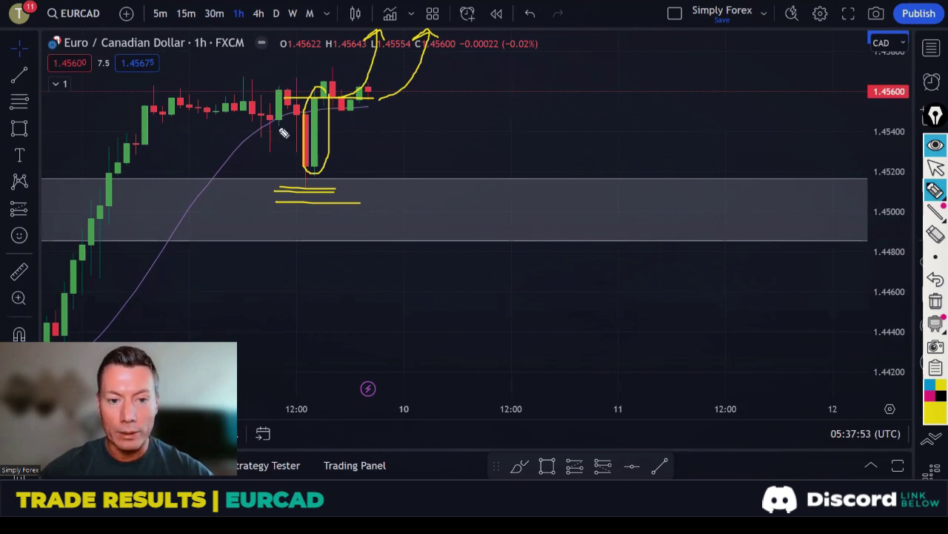
pyautogui.click(936, 300)
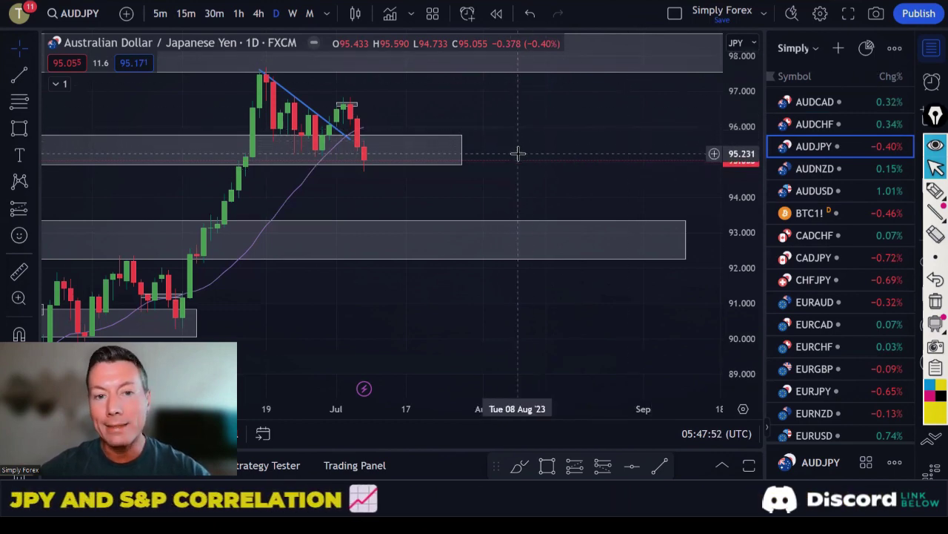
# Step: Sketch down arrows toward the AUDJPY grey box and underline its top, then clear
pyautogui.scroll(2, 526, 153)
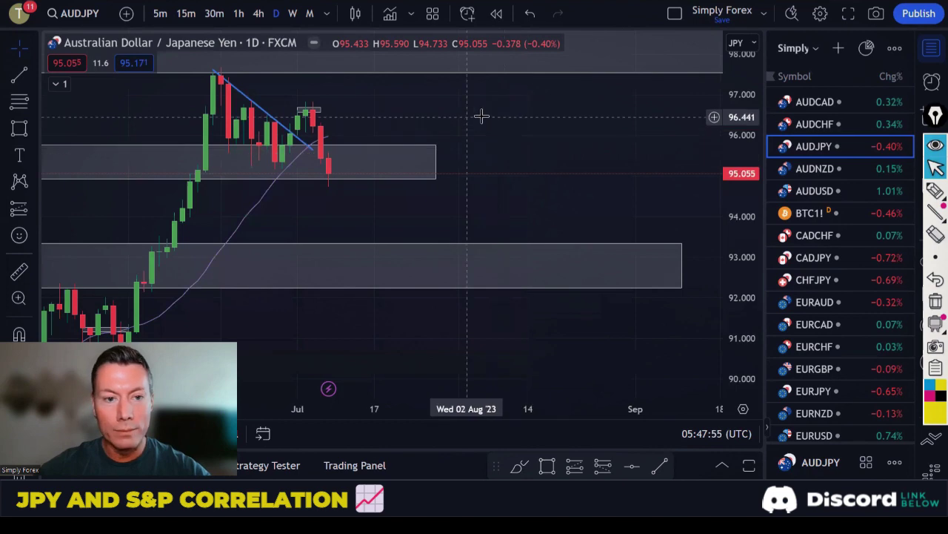
pyautogui.moveTo(483, 117); pyautogui.dragTo(563, 116)
pyautogui.scroll(2, 561, 118)
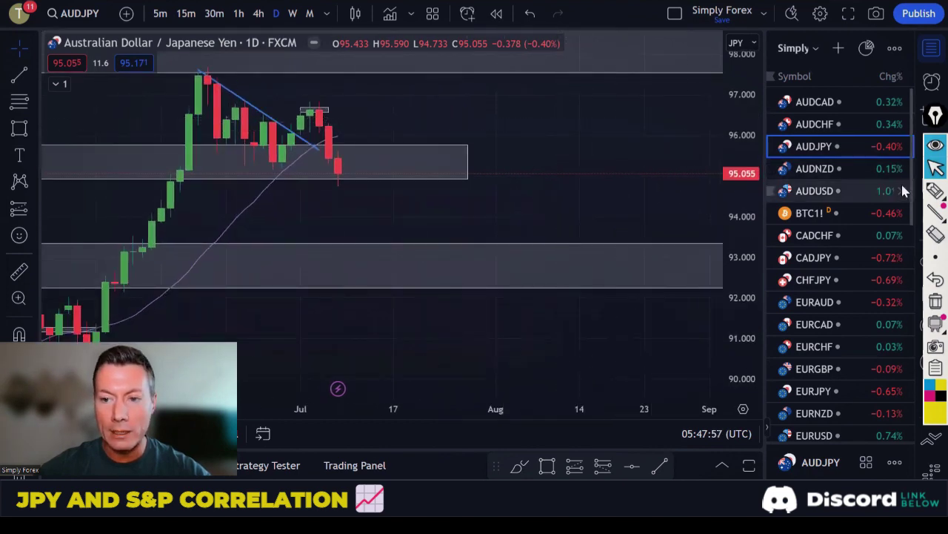
pyautogui.click(936, 190)
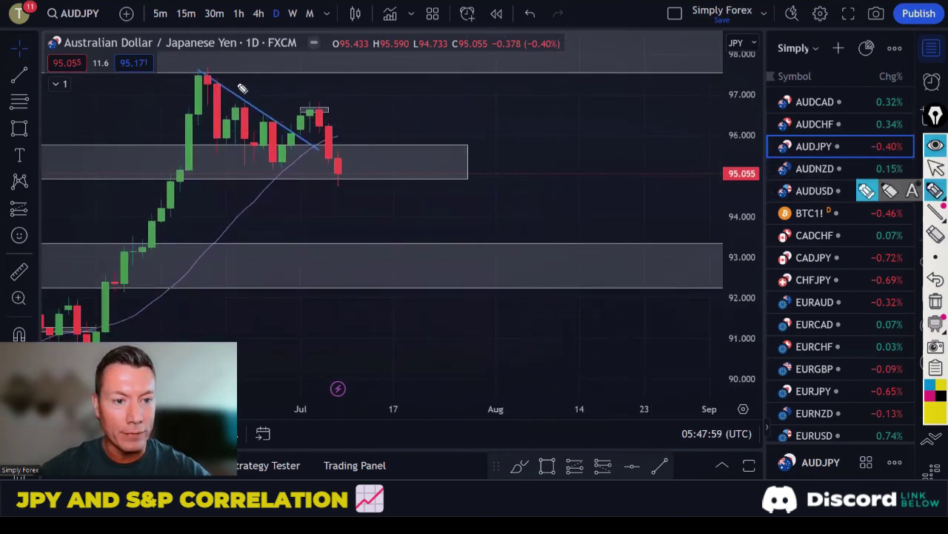
pyautogui.moveTo(335, 105); pyautogui.dragTo(364, 168)
pyautogui.moveTo(226, 165); pyautogui.dragTo(307, 164)
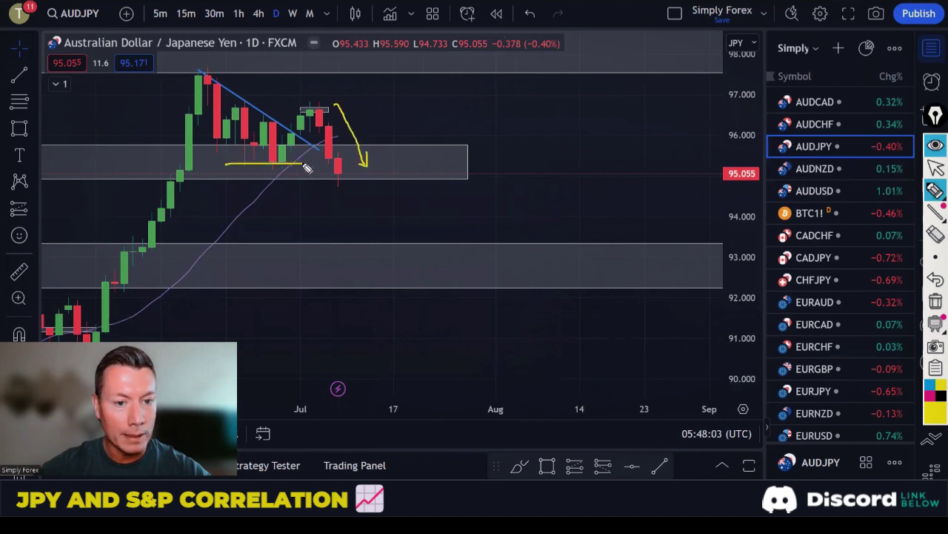
pyautogui.moveTo(317, 102)
pyautogui.mouseDown()
pyautogui.moveTo(345, 170)
pyautogui.moveTo(340, 183)
pyautogui.mouseUp()
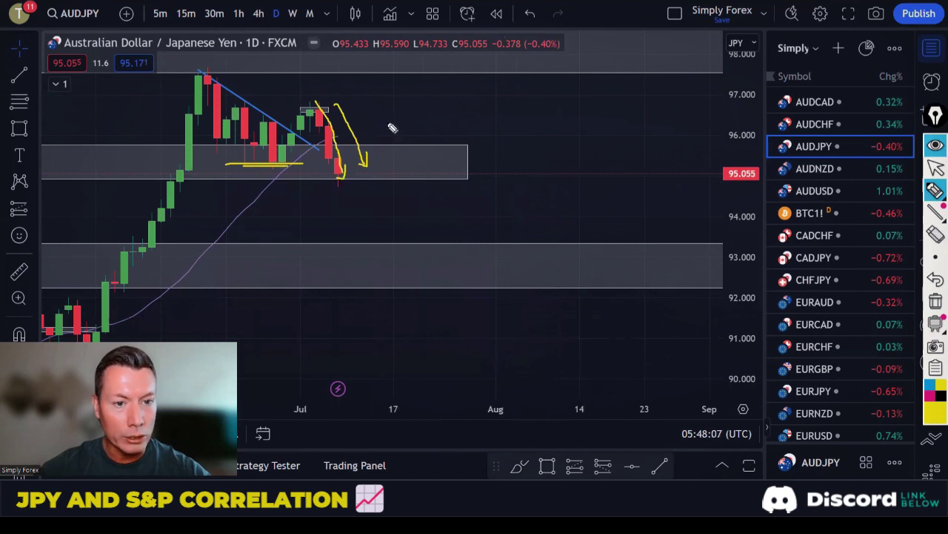
pyautogui.click(936, 301)
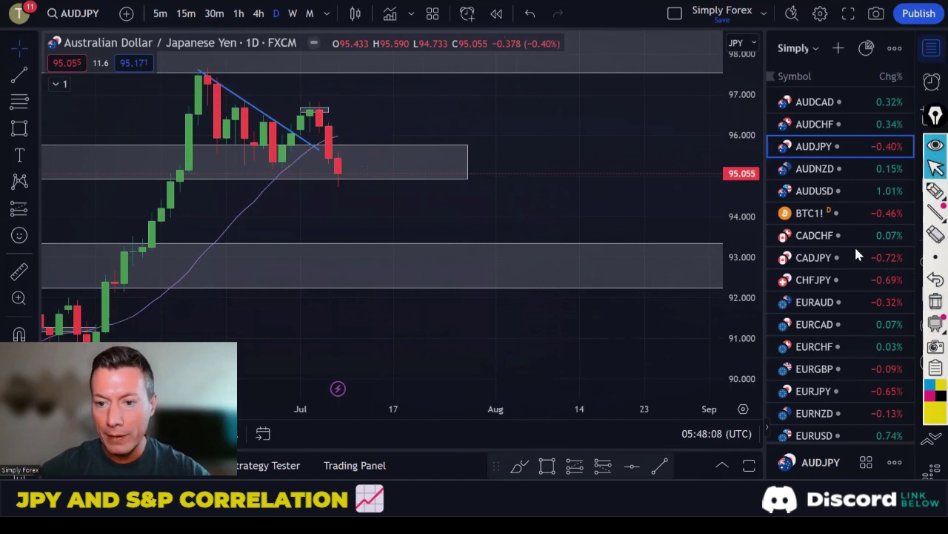
# Step: Open CADJPY, sketch a down arrow beside the latest candles, then remove it
pyautogui.click(814, 258)
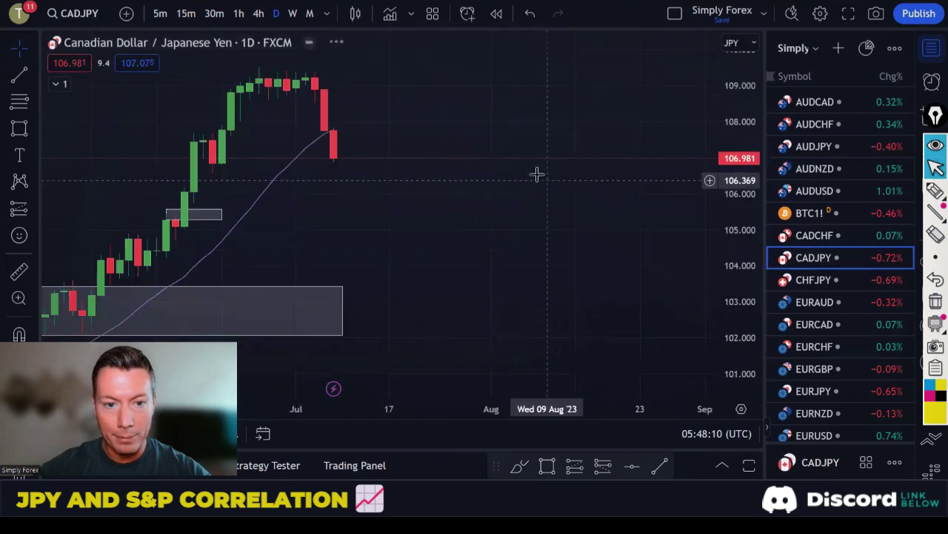
pyautogui.scroll(-3, 534, 173)
pyautogui.scroll(1, 534, 173)
pyautogui.click(936, 191)
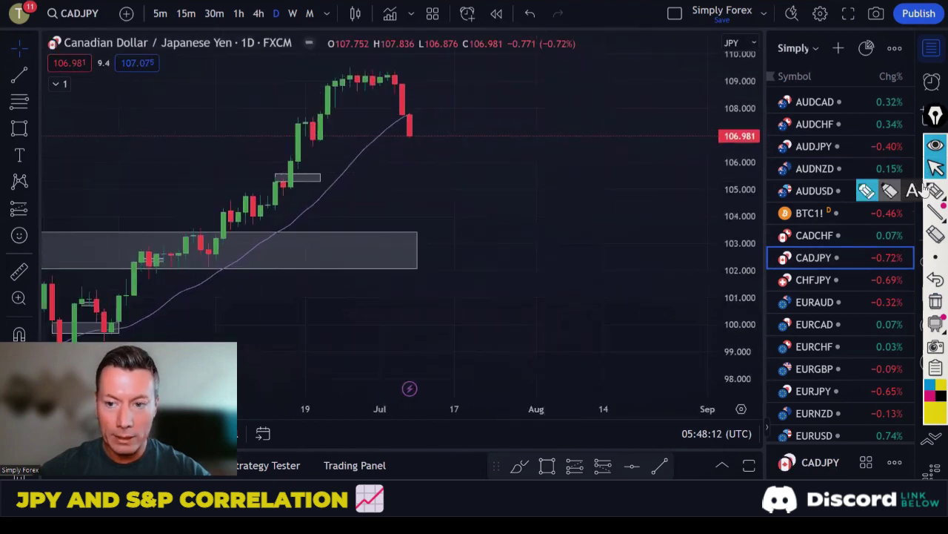
pyautogui.moveTo(417, 74); pyautogui.dragTo(443, 131)
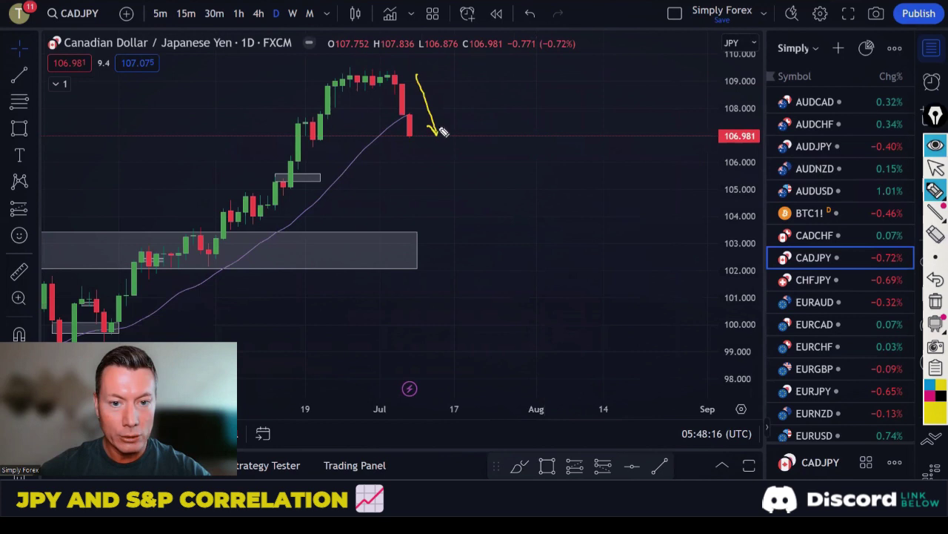
pyautogui.click(936, 302)
# Step: Open EURJPY, draw and erase a down arrow from the recent highs, then open NAS100
pyautogui.scroll(-1, 846, 281)
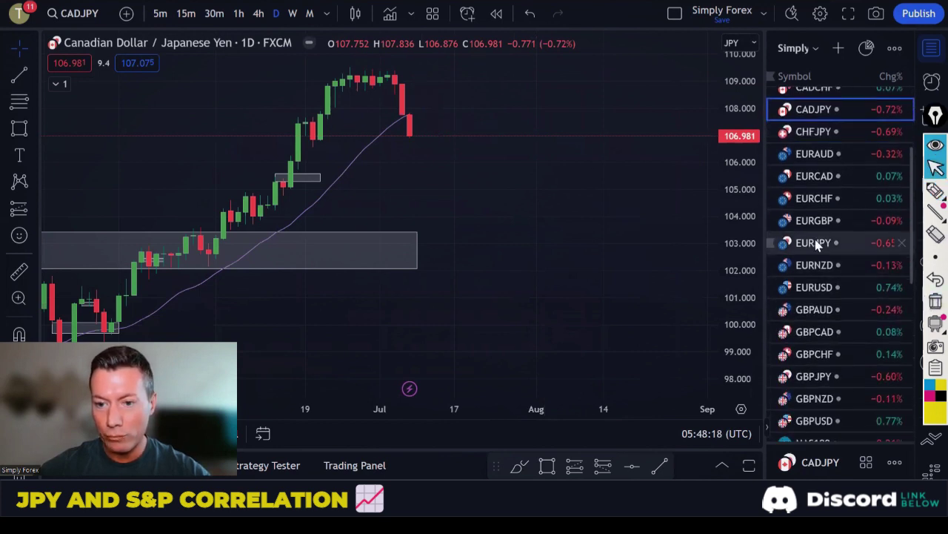
pyautogui.click(816, 242)
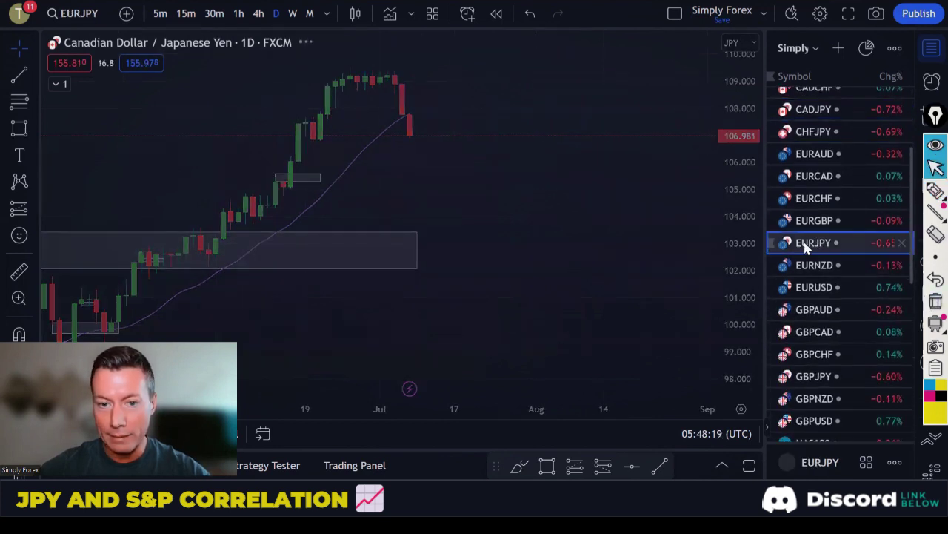
pyautogui.click(935, 190)
pyautogui.moveTo(398, 70)
pyautogui.mouseDown()
pyautogui.moveTo(417, 83)
pyautogui.moveTo(437, 128)
pyautogui.mouseUp()
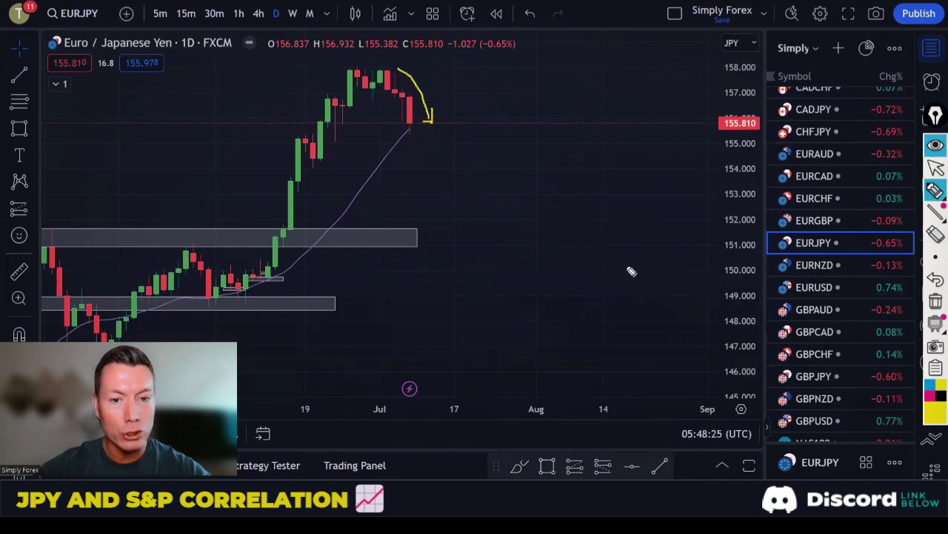
pyautogui.click(935, 301)
pyautogui.press('Escape')
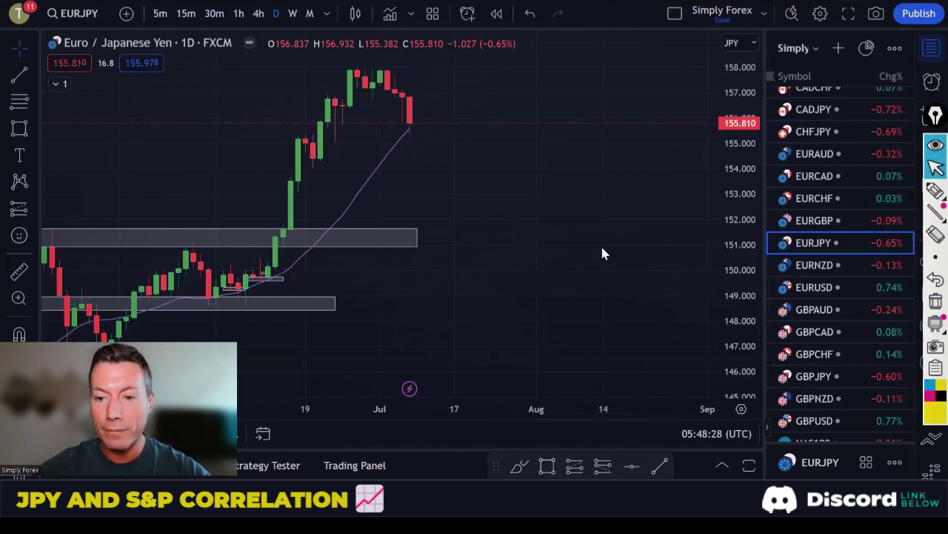
pyautogui.scroll(-3, 830, 267)
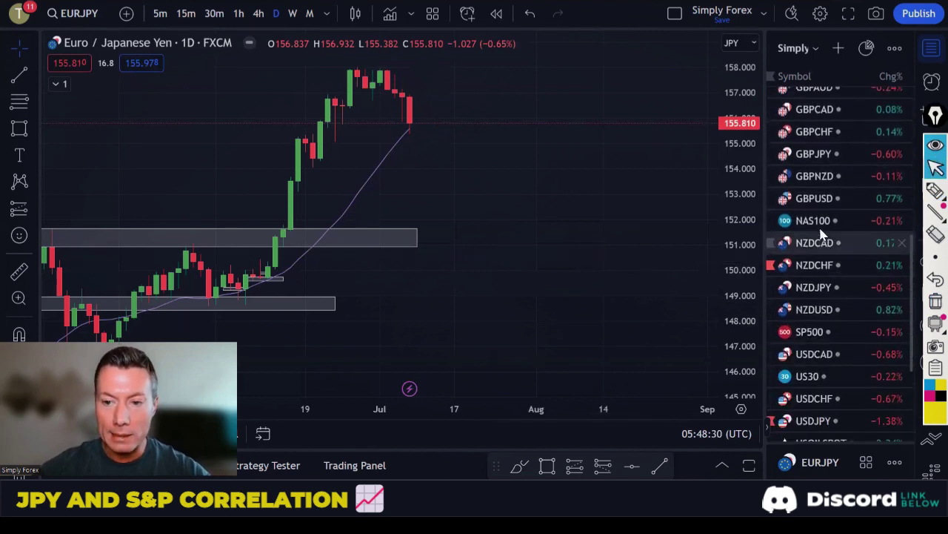
pyautogui.click(825, 222)
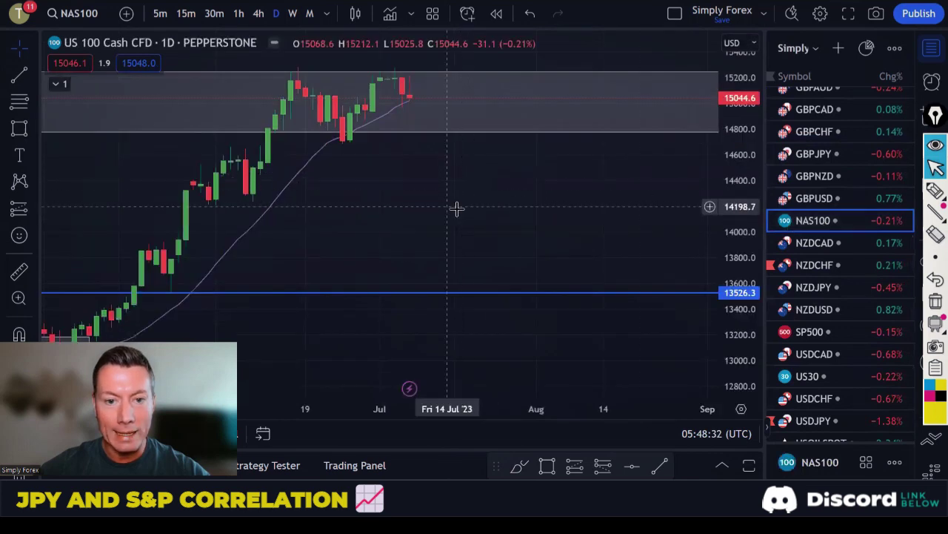
# Step: Circle the latest red candles in yellow with an arrow down, then clear them
pyautogui.click(936, 190)
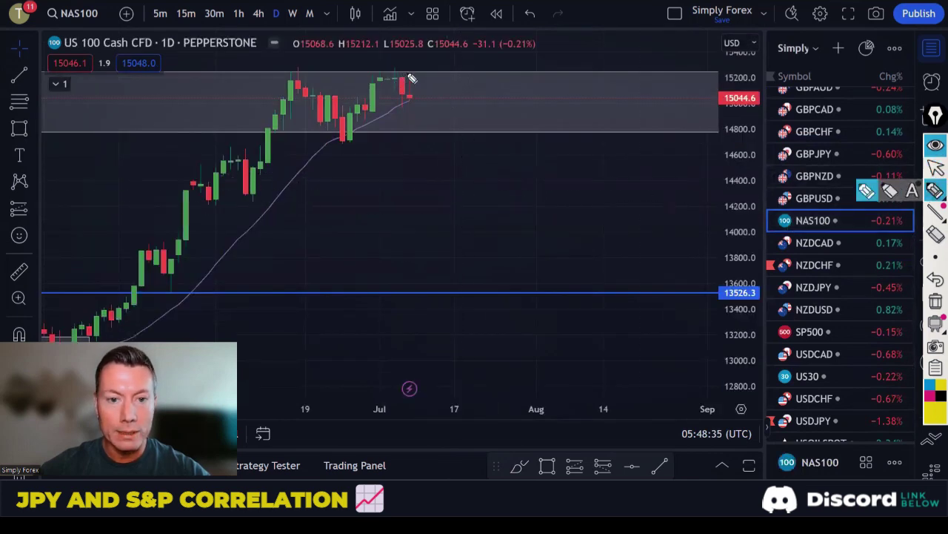
pyautogui.moveTo(414, 78)
pyautogui.mouseDown()
pyautogui.moveTo(389, 81)
pyautogui.moveTo(424, 107)
pyautogui.moveTo(415, 76)
pyautogui.mouseUp()
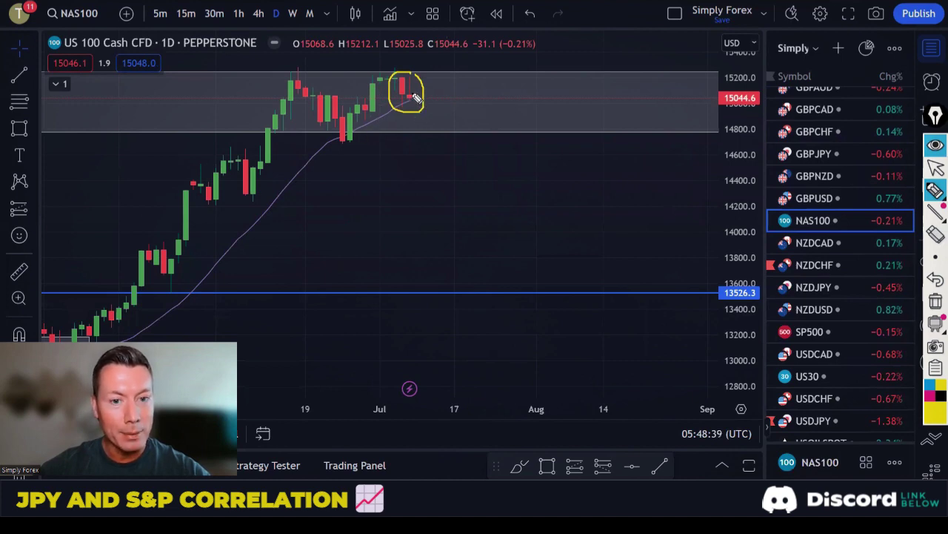
pyautogui.moveTo(419, 99)
pyautogui.mouseDown()
pyautogui.moveTo(446, 140)
pyautogui.moveTo(441, 148)
pyautogui.mouseUp()
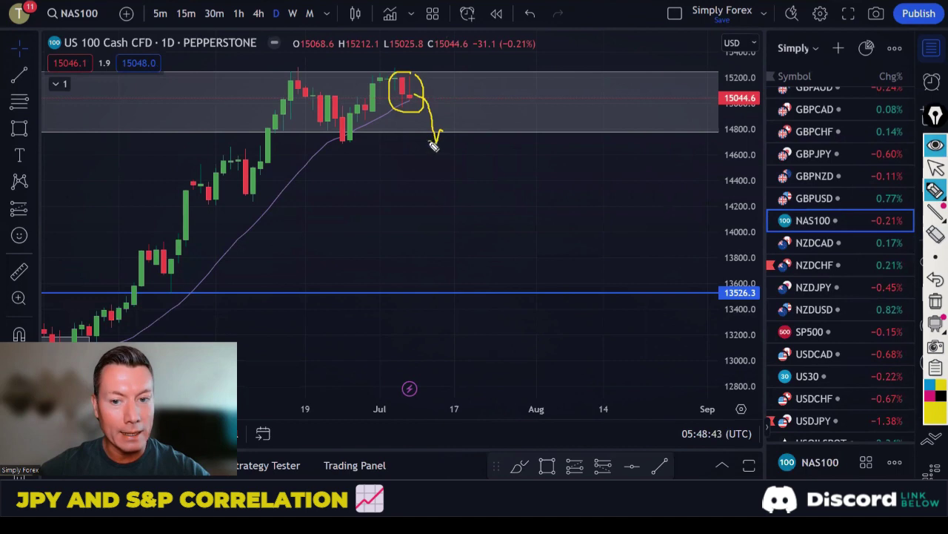
pyautogui.click(935, 300)
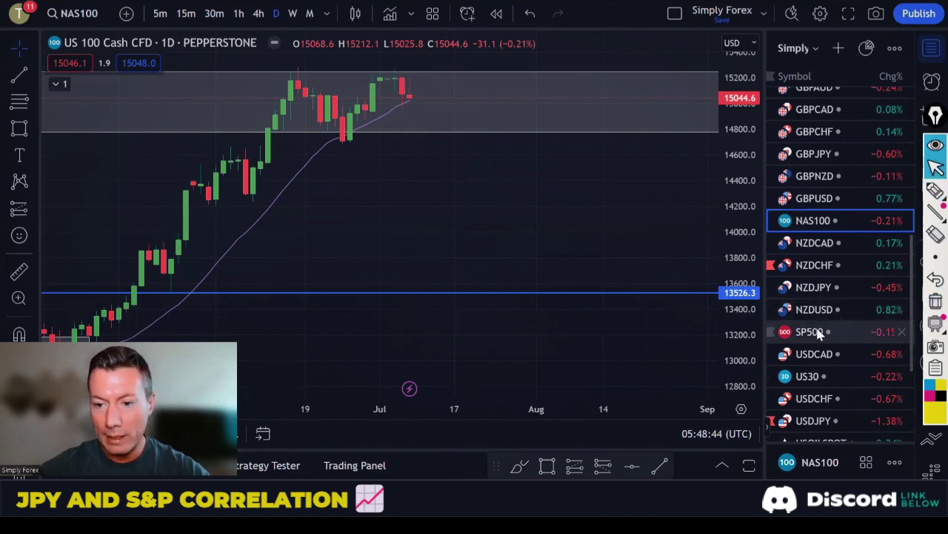
# Step: On the S&P 500 chart, sketch two down arrows and a 'JPY' note, then wipe them
pyautogui.click(819, 332)
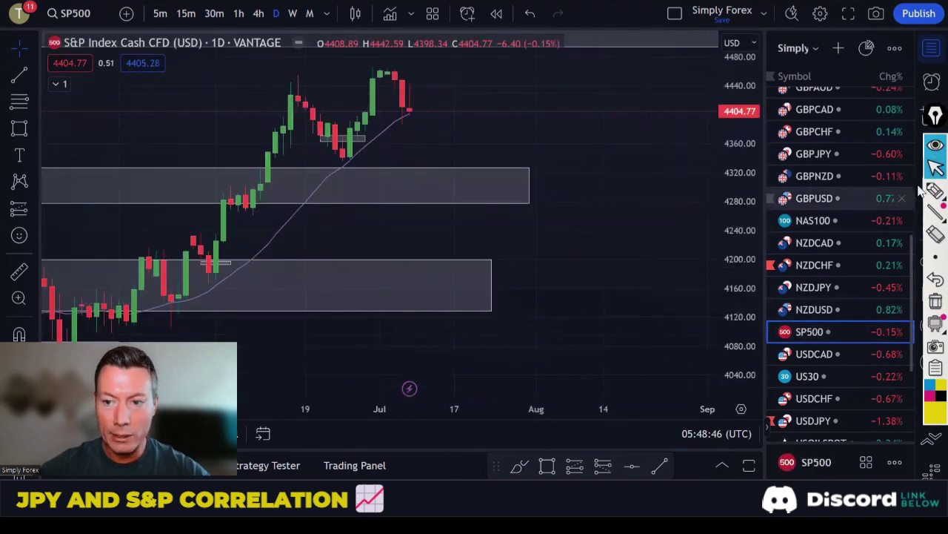
pyautogui.click(935, 189)
pyautogui.moveTo(398, 67)
pyautogui.mouseDown()
pyautogui.moveTo(416, 76)
pyautogui.moveTo(428, 109)
pyautogui.moveTo(440, 109)
pyautogui.mouseUp()
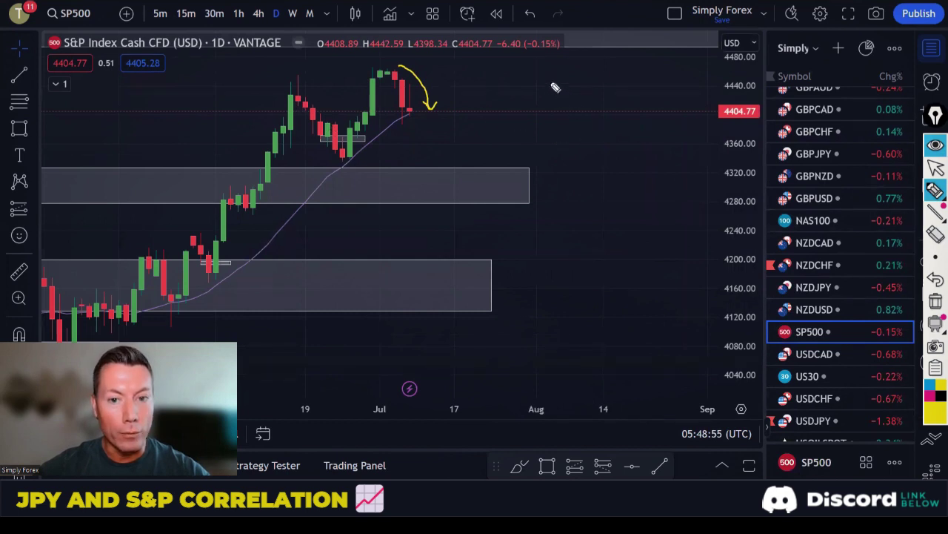
pyautogui.moveTo(550, 83)
pyautogui.mouseDown()
pyautogui.moveTo(589, 100)
pyautogui.moveTo(599, 131)
pyautogui.moveTo(584, 132)
pyautogui.mouseUp()
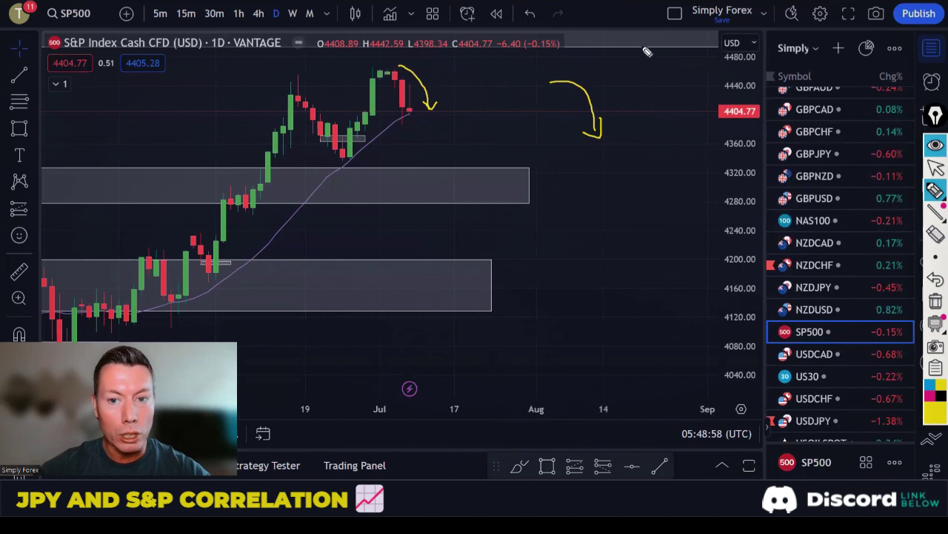
pyautogui.moveTo(644, 49)
pyautogui.mouseDown()
pyautogui.moveTo(643, 68)
pyautogui.moveTo(631, 67)
pyautogui.moveTo(654, 70)
pyautogui.moveTo(670, 52)
pyautogui.moveTo(656, 59)
pyautogui.moveTo(678, 61)
pyautogui.moveTo(671, 73)
pyautogui.mouseUp()
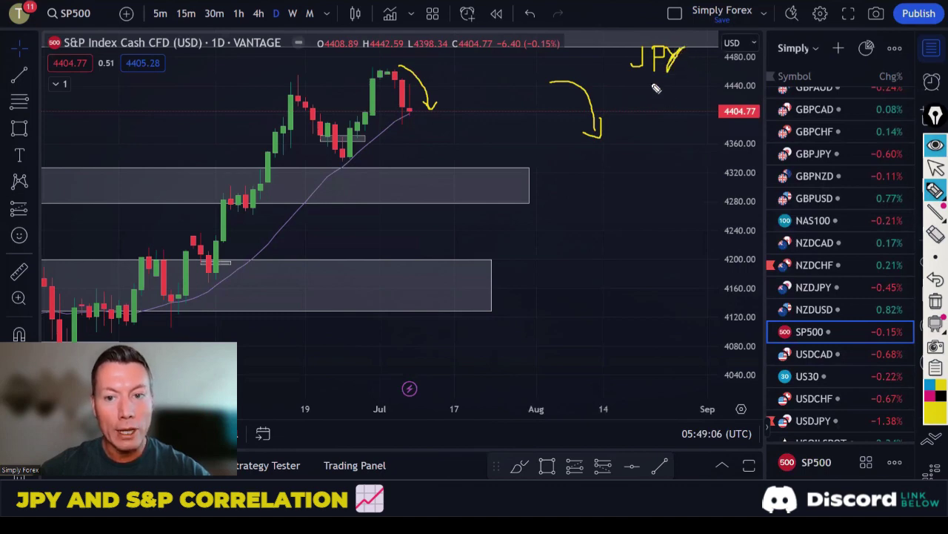
pyautogui.moveTo(647, 85)
pyautogui.mouseDown()
pyautogui.moveTo(669, 132)
pyautogui.moveTo(678, 129)
pyautogui.mouseUp()
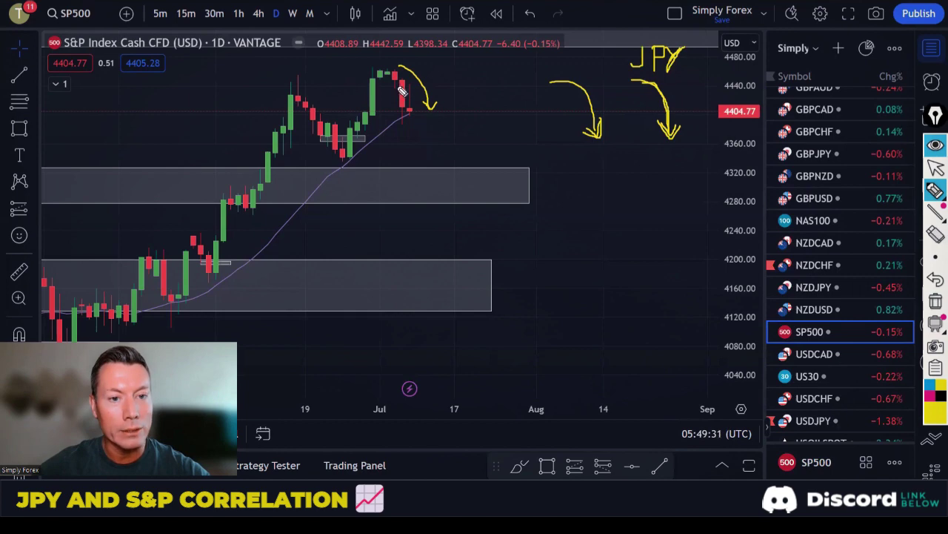
pyautogui.click(936, 300)
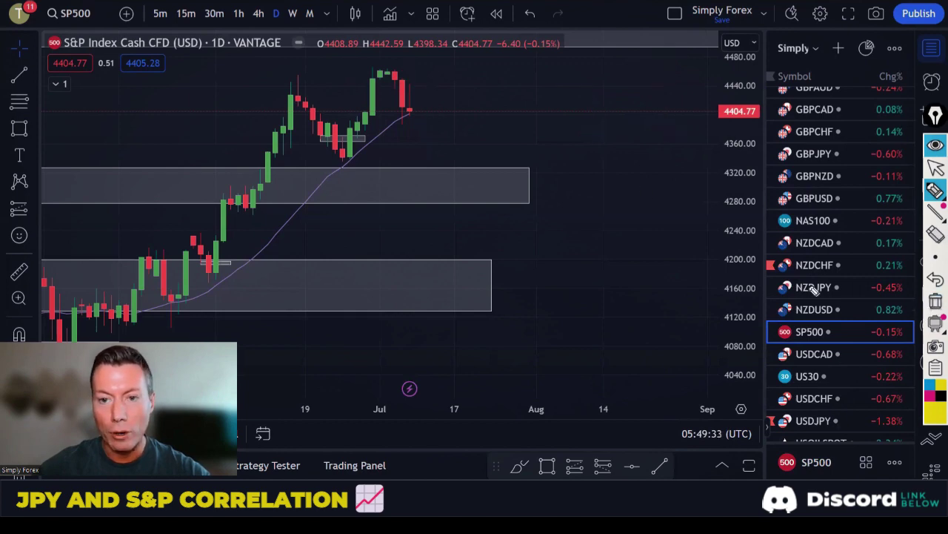
pyautogui.press('Escape')
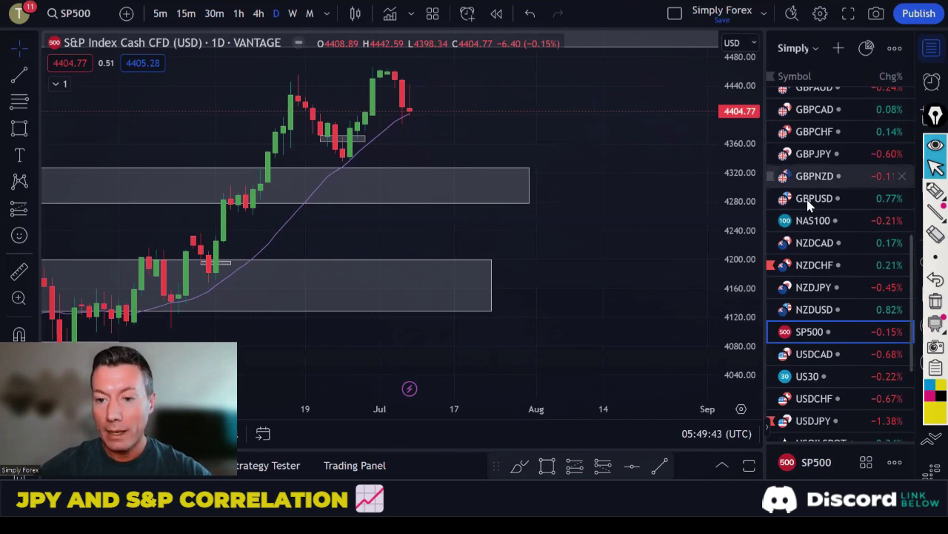
pyautogui.scroll(-3, 822, 244)
# Step: Load USDJPY, circle its large red latest candle in yellow, delete the ellipse, and recentre the chart
pyautogui.click(812, 275)
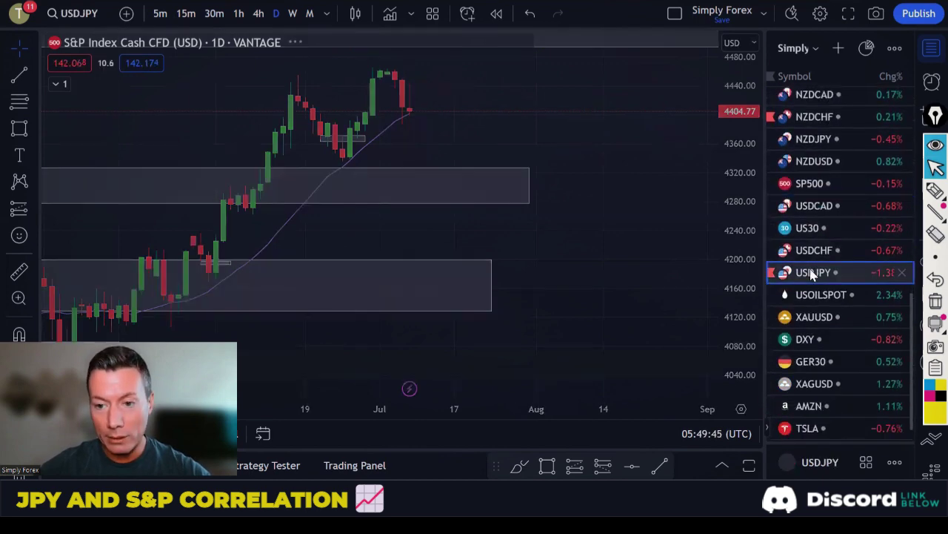
pyautogui.moveTo(535, 234); pyautogui.dragTo(688, 237)
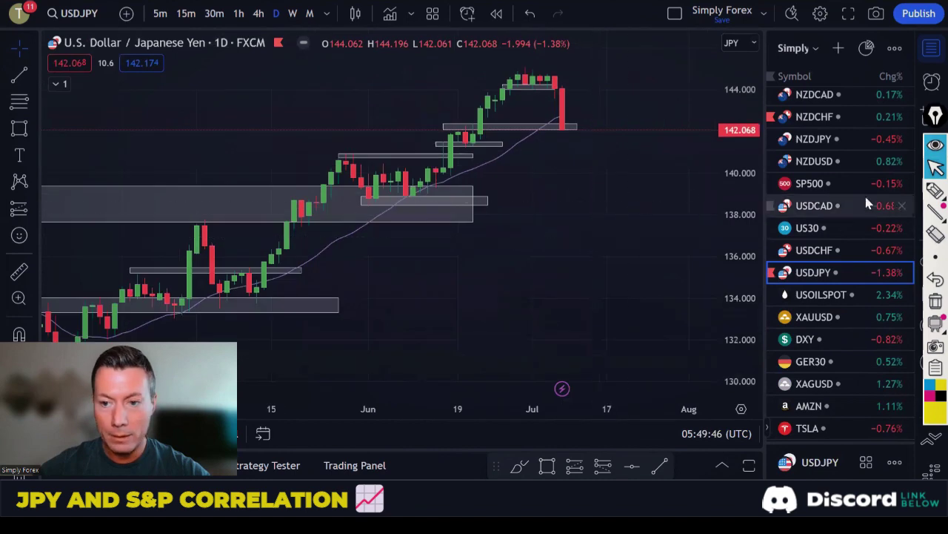
pyautogui.click(935, 189)
pyautogui.moveTo(561, 87)
pyautogui.mouseDown()
pyautogui.moveTo(564, 148)
pyautogui.moveTo(576, 92)
pyautogui.mouseUp()
pyautogui.click(935, 302)
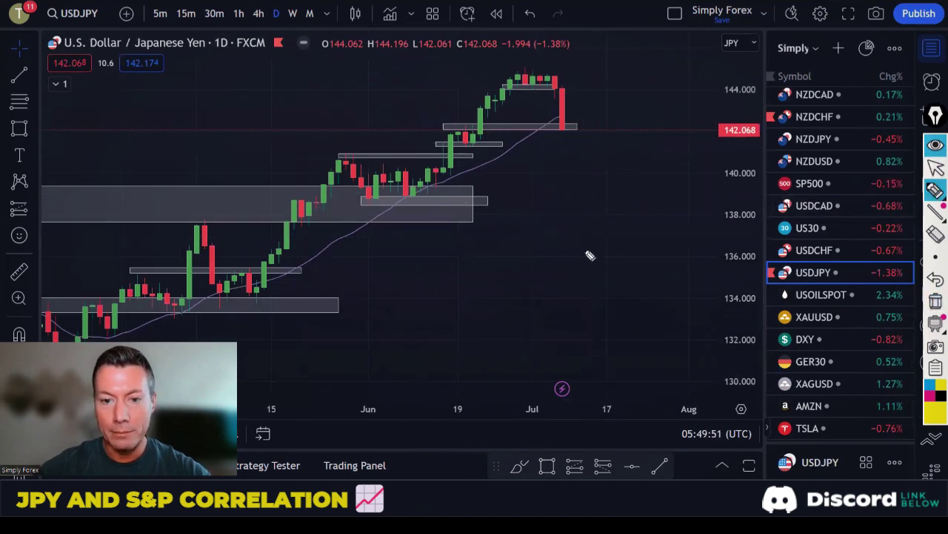
pyautogui.scroll(3, 584, 247)
pyautogui.moveTo(567, 248); pyautogui.dragTo(498, 261)
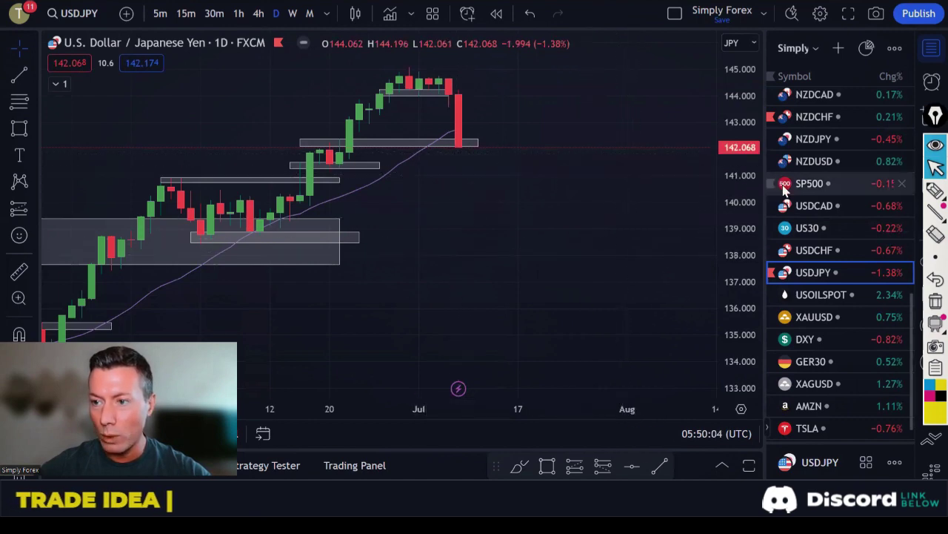
pyautogui.scroll(10, 815, 175)
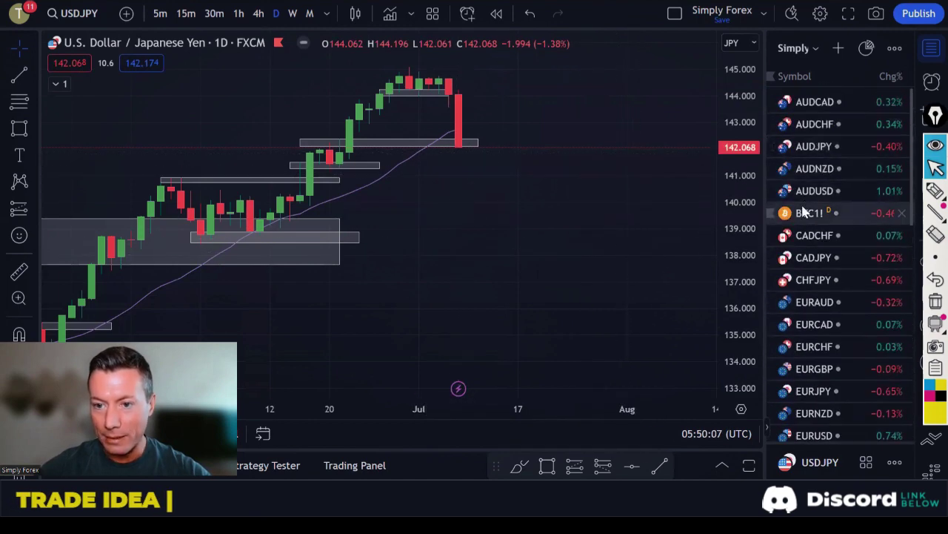
# Step: Switch to CADCHF with the watchlist hidden and hand-write 'AUD NZD CAD' with a down arrow
pyautogui.click(819, 237)
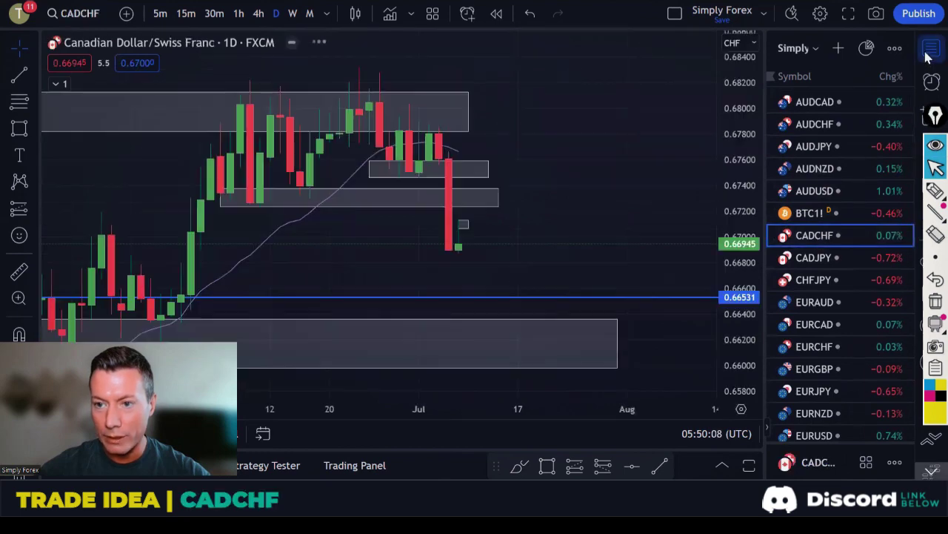
pyautogui.click(932, 49)
pyautogui.moveTo(663, 135); pyautogui.dragTo(562, 141)
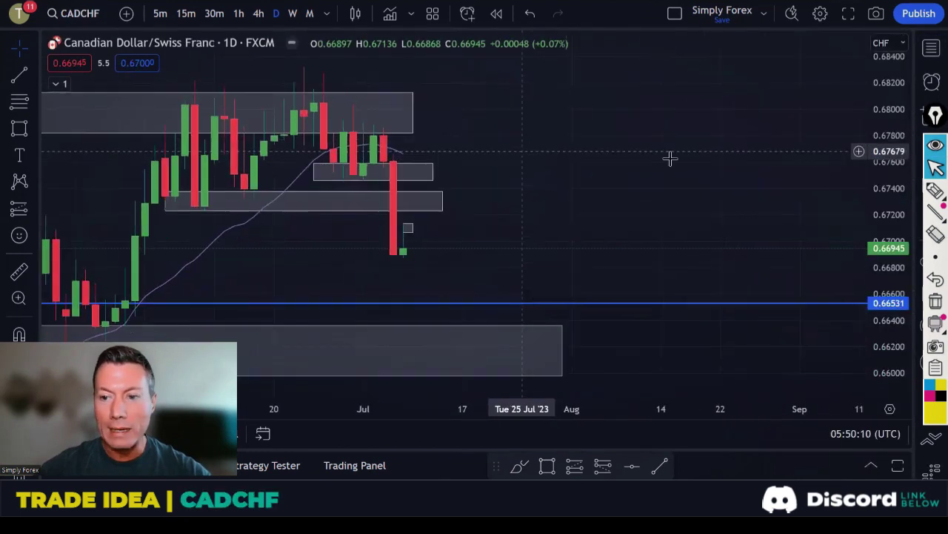
pyautogui.click(935, 190)
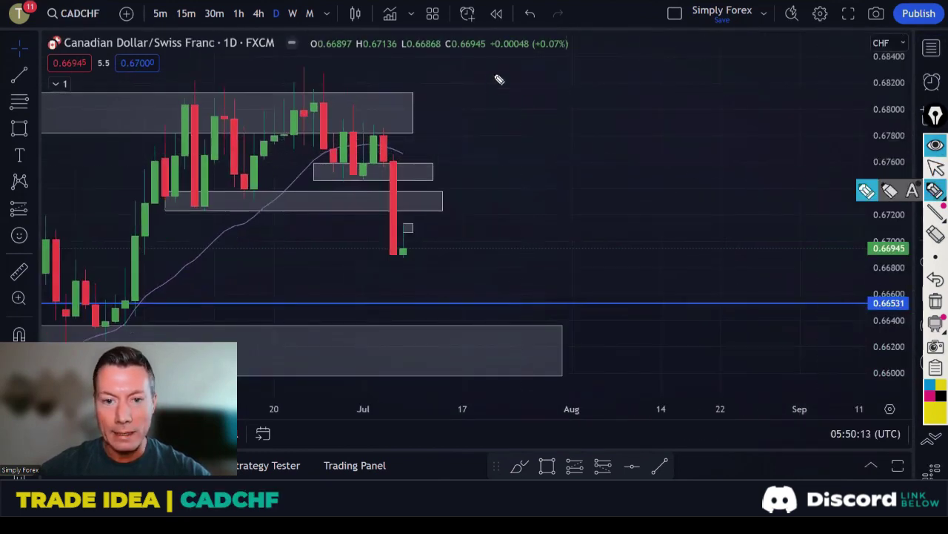
pyautogui.moveTo(493, 73)
pyautogui.mouseDown()
pyautogui.moveTo(482, 103)
pyautogui.moveTo(525, 89)
pyautogui.moveTo(528, 77)
pyautogui.mouseUp()
pyautogui.moveTo(531, 77)
pyautogui.mouseDown()
pyautogui.moveTo(532, 98)
pyautogui.moveTo(546, 87)
pyautogui.moveTo(532, 98)
pyautogui.moveTo(590, 92)
pyautogui.moveTo(591, 80)
pyautogui.mouseUp()
pyautogui.moveTo(598, 81)
pyautogui.mouseDown()
pyautogui.moveTo(608, 80)
pyautogui.moveTo(599, 93)
pyautogui.moveTo(624, 96)
pyautogui.moveTo(676, 94)
pyautogui.moveTo(708, 80)
pyautogui.moveTo(686, 91)
pyautogui.moveTo(722, 86)
pyautogui.moveTo(710, 95)
pyautogui.moveTo(740, 98)
pyautogui.moveTo(781, 87)
pyautogui.moveTo(768, 95)
pyautogui.mouseUp()
pyautogui.moveTo(659, 94)
pyautogui.mouseDown()
pyautogui.moveTo(704, 87)
pyautogui.moveTo(708, 98)
pyautogui.moveTo(659, 92)
pyautogui.moveTo(707, 89)
pyautogui.mouseUp()
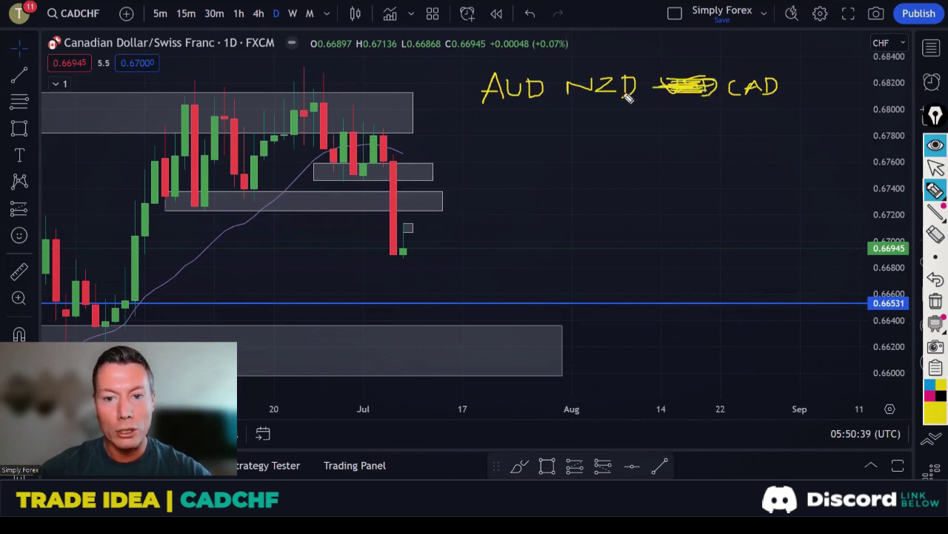
pyautogui.moveTo(811, 66)
pyautogui.mouseDown()
pyautogui.moveTo(812, 102)
pyautogui.moveTo(803, 91)
pyautogui.moveTo(822, 96)
pyautogui.mouseUp()
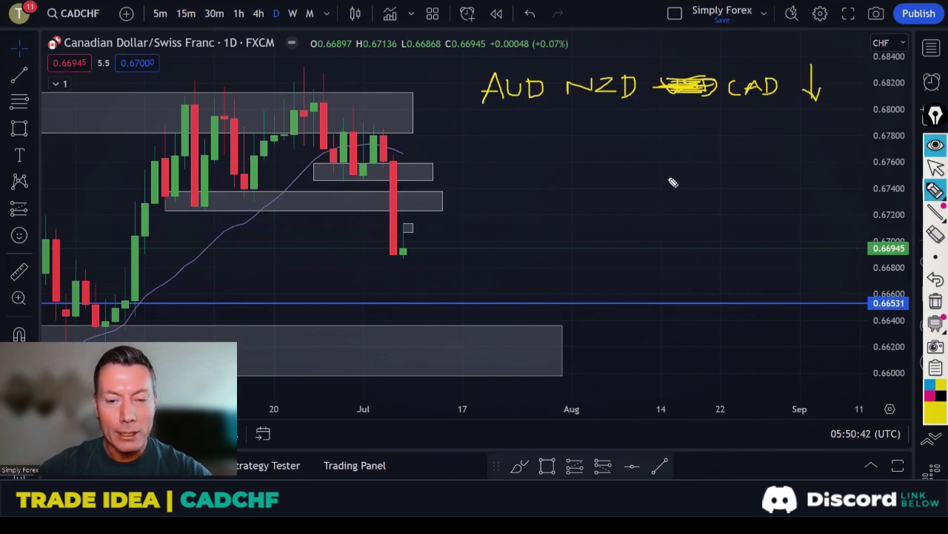
# Step: Write 'EUR GBP CHF' below, loop both notes together, then clear them
pyautogui.moveTo(478, 159)
pyautogui.mouseDown()
pyautogui.moveTo(478, 181)
pyautogui.moveTo(495, 159)
pyautogui.moveTo(495, 180)
pyautogui.moveTo(522, 177)
pyautogui.moveTo(525, 158)
pyautogui.moveTo(560, 177)
pyautogui.mouseUp()
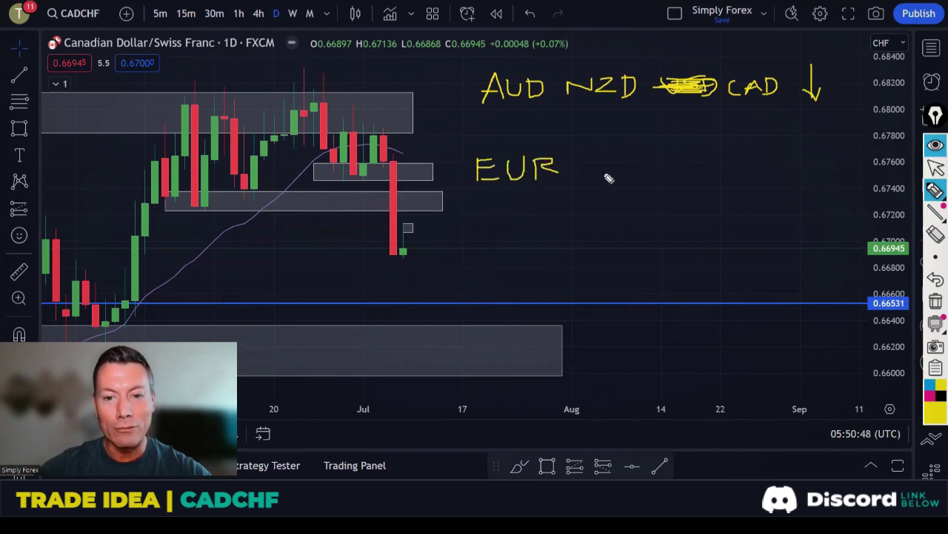
pyautogui.moveTo(608, 160)
pyautogui.mouseDown()
pyautogui.moveTo(599, 161)
pyautogui.moveTo(621, 186)
pyautogui.moveTo(645, 160)
pyautogui.moveTo(652, 173)
pyautogui.moveTo(713, 185)
pyautogui.moveTo(748, 158)
pyautogui.moveTo(748, 168)
pyautogui.moveTo(771, 182)
pyautogui.moveTo(763, 168)
pyautogui.moveTo(781, 167)
pyautogui.mouseUp()
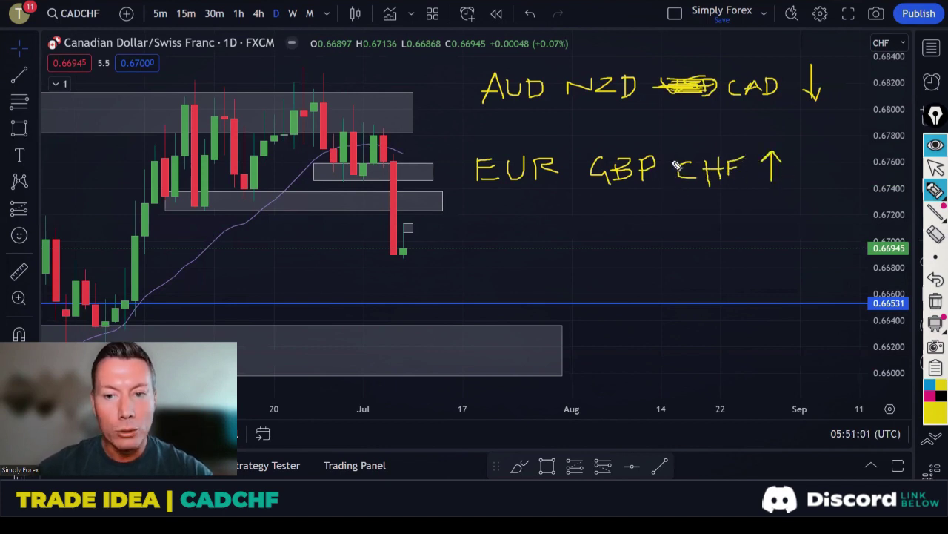
pyautogui.moveTo(815, 49)
pyautogui.mouseDown()
pyautogui.moveTo(635, 43)
pyautogui.moveTo(442, 109)
pyautogui.moveTo(519, 205)
pyautogui.moveTo(820, 186)
pyautogui.moveTo(819, 65)
pyautogui.mouseUp()
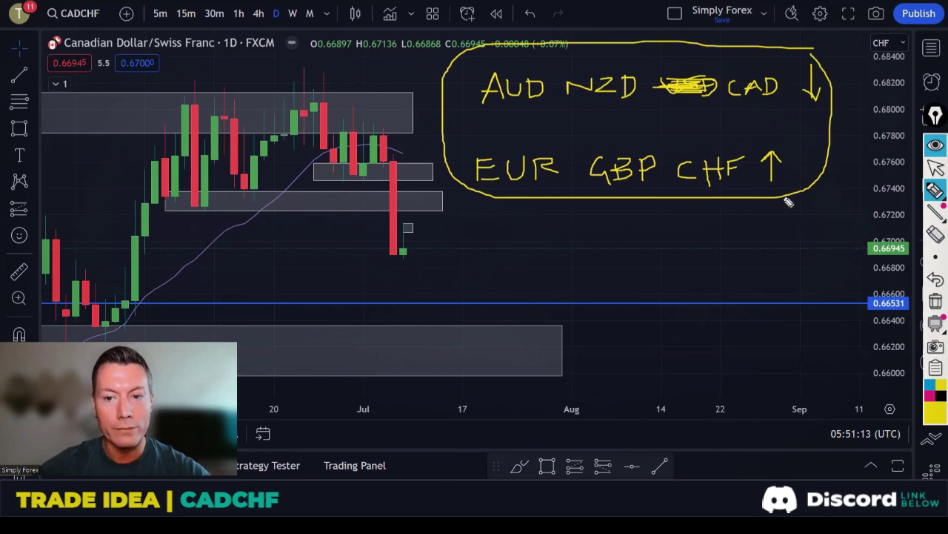
pyautogui.click(936, 301)
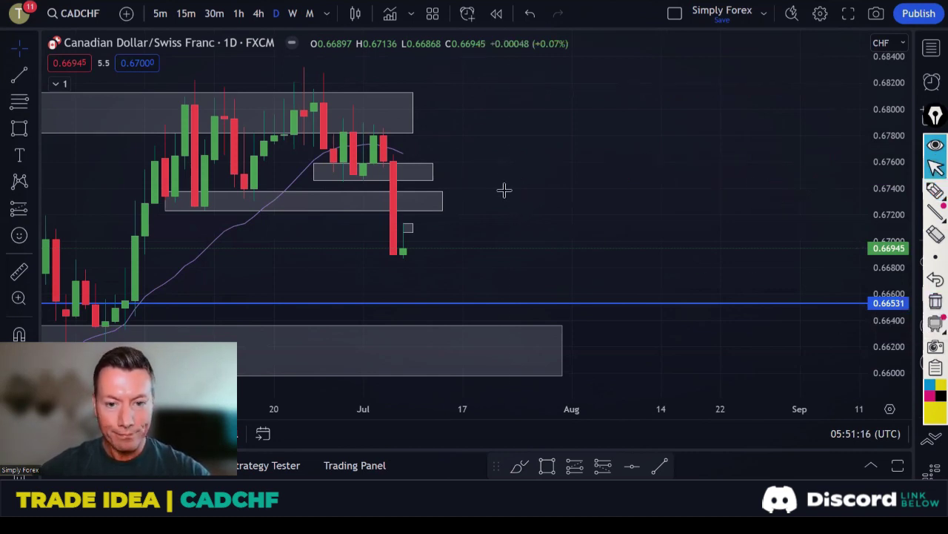
# Step: Trace a yellow zigzag over the daily CADCHF swings
pyautogui.moveTo(504, 190); pyautogui.dragTo(691, 175)
pyautogui.scroll(3, 689, 169)
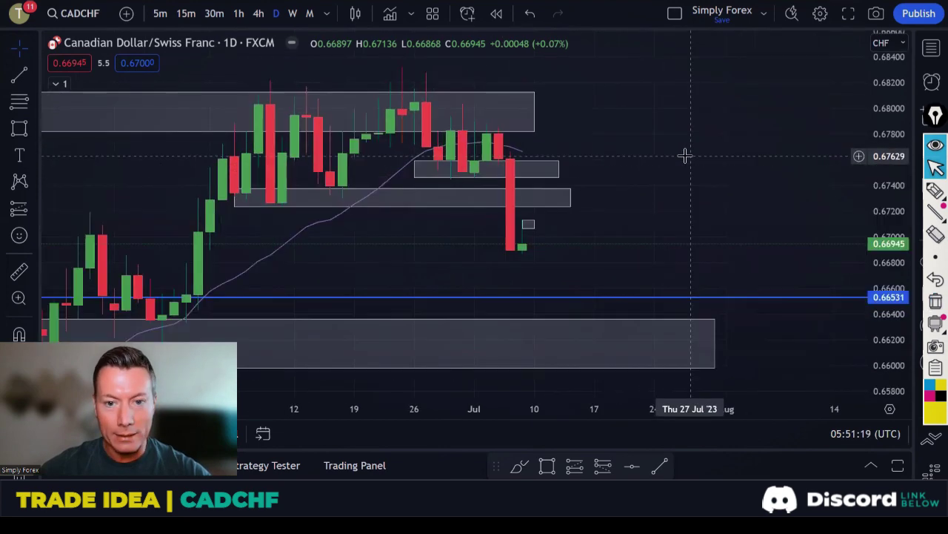
pyautogui.click(933, 191)
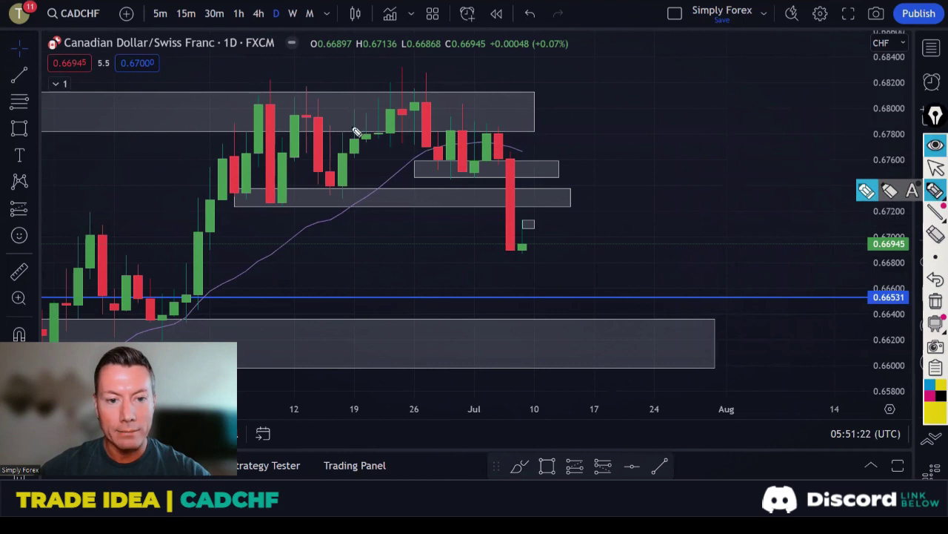
pyautogui.moveTo(181, 300)
pyautogui.mouseDown()
pyautogui.moveTo(261, 93)
pyautogui.moveTo(283, 195)
pyautogui.moveTo(312, 101)
pyautogui.moveTo(330, 191)
pyautogui.moveTo(409, 89)
pyautogui.moveTo(465, 178)
pyautogui.moveTo(491, 126)
pyautogui.mouseUp()
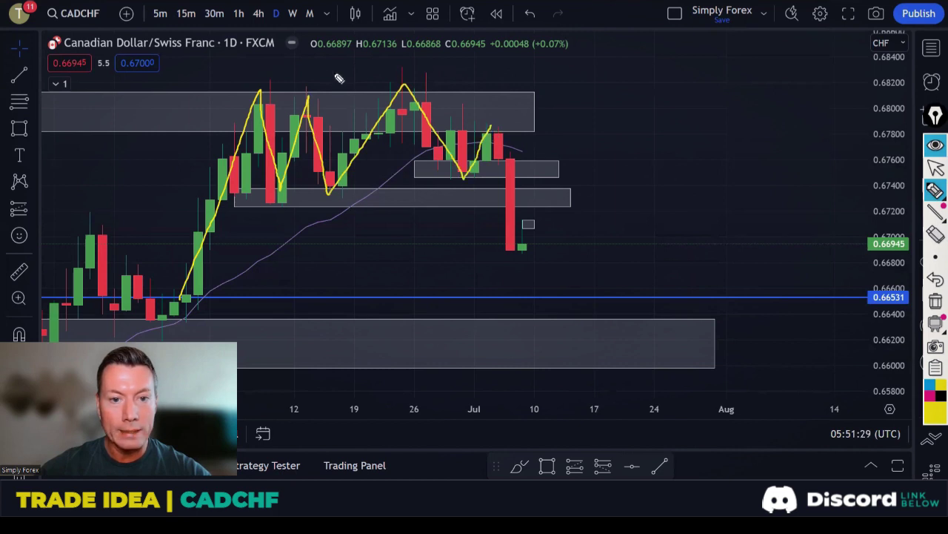
# Step: Draw a bold line along the range top near 0.6820, a falling arrow, and short swing-level lines
pyautogui.moveTo(255, 97); pyautogui.dragTo(482, 98)
pyautogui.moveTo(258, 96); pyautogui.dragTo(440, 97)
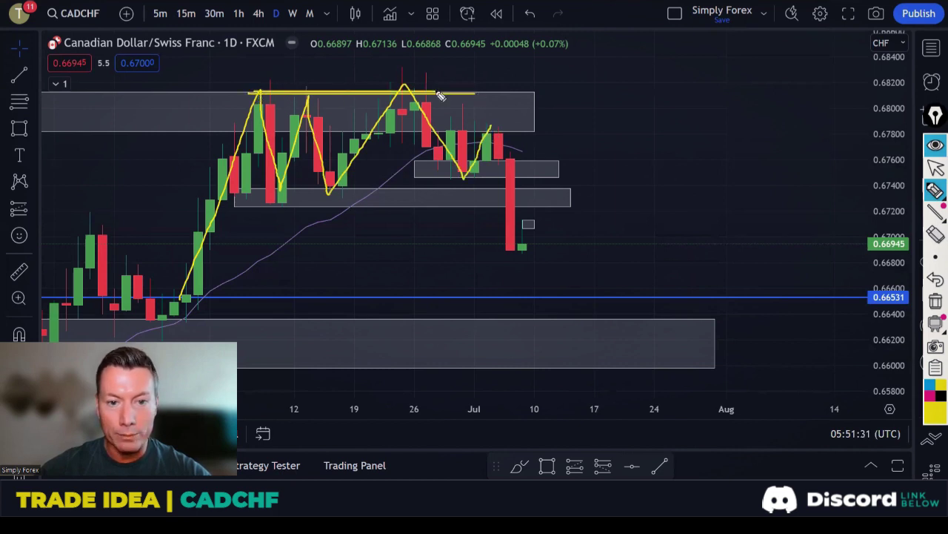
pyautogui.moveTo(300, 94); pyautogui.dragTo(466, 92)
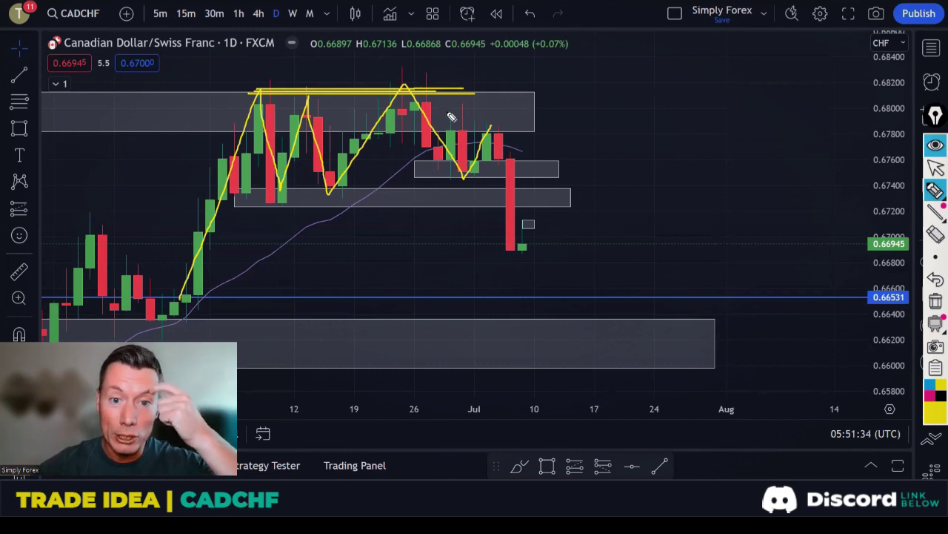
pyautogui.moveTo(512, 162); pyautogui.dragTo(556, 252)
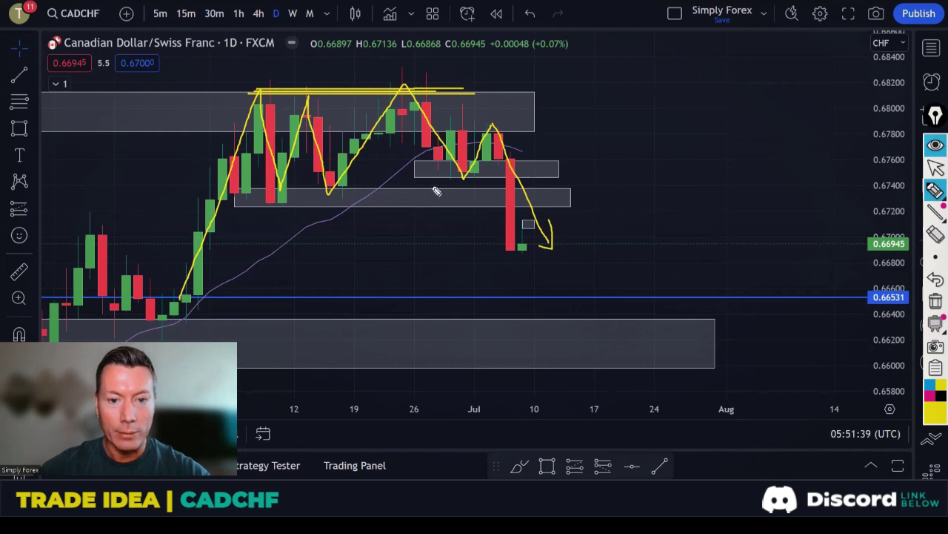
pyautogui.moveTo(435, 182); pyautogui.dragTo(494, 182)
pyautogui.moveTo(495, 251); pyautogui.dragTo(557, 252)
pyautogui.moveTo(401, 105)
pyautogui.mouseDown()
pyautogui.moveTo(452, 105)
pyautogui.moveTo(538, 127)
pyautogui.mouseUp()
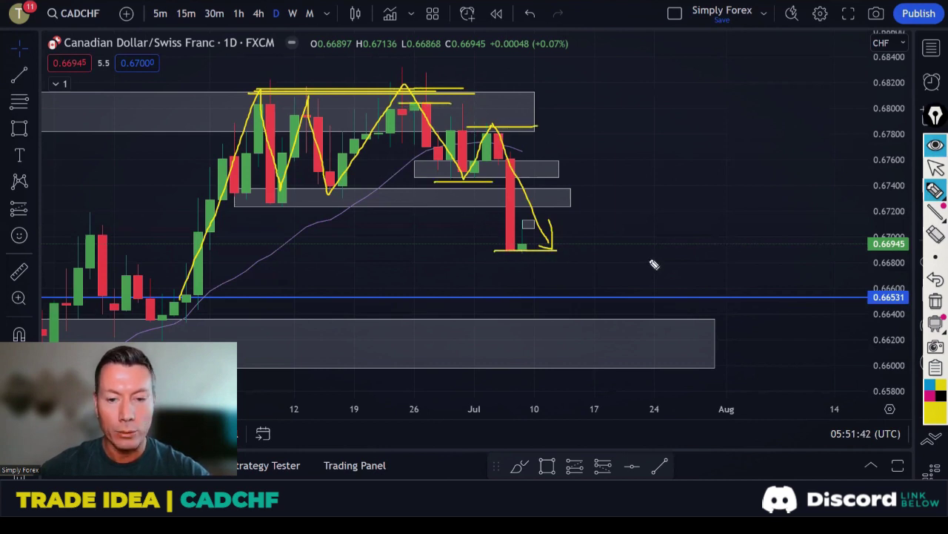
# Step: Clear the old annotations, then circle the big red candle and the small green candle
pyautogui.click(935, 300)
pyautogui.click(935, 167)
pyautogui.scroll(2, 655, 169)
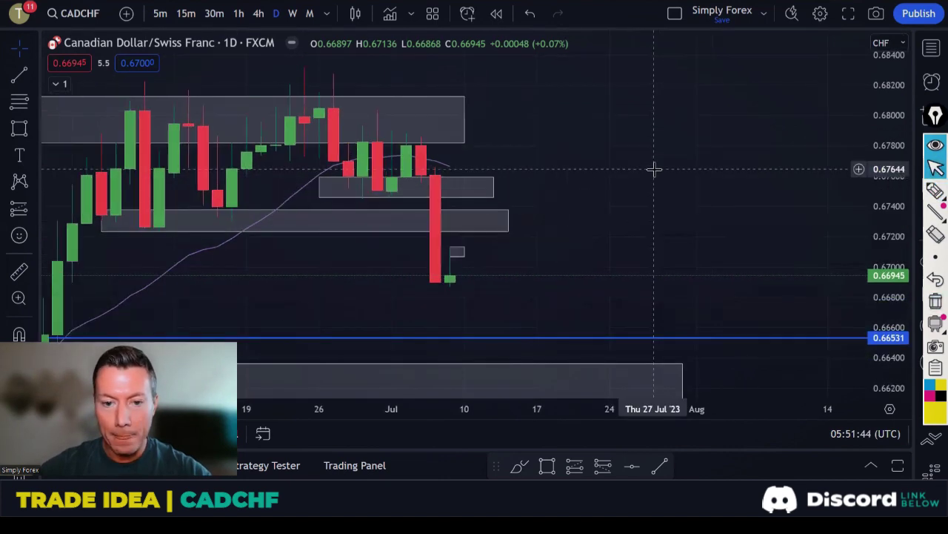
pyautogui.scroll(-1, 699, 131)
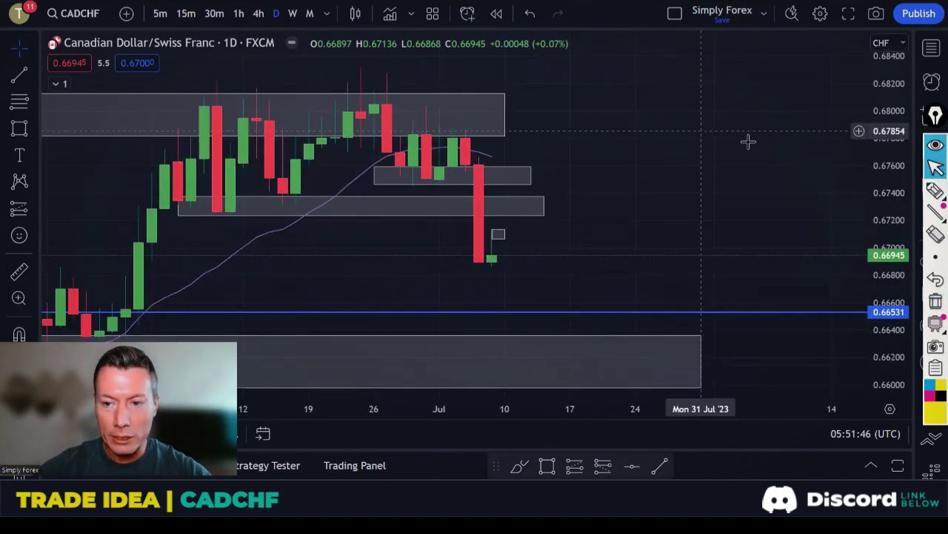
pyautogui.click(936, 191)
pyautogui.moveTo(481, 154)
pyautogui.mouseDown()
pyautogui.moveTo(473, 156)
pyautogui.moveTo(470, 249)
pyautogui.moveTo(509, 271)
pyautogui.moveTo(503, 170)
pyautogui.moveTo(483, 155)
pyautogui.mouseUp()
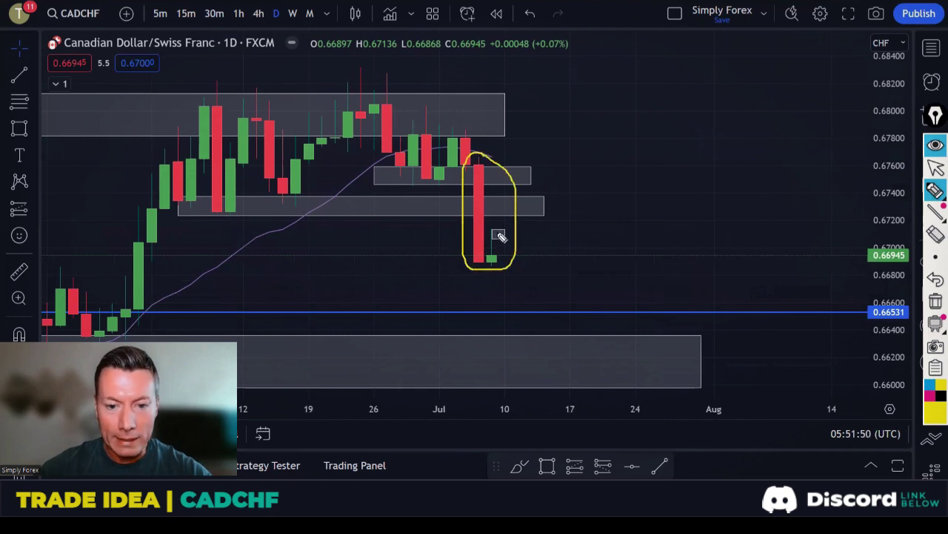
pyautogui.moveTo(490, 238)
pyautogui.mouseDown()
pyautogui.moveTo(493, 255)
pyautogui.moveTo(498, 231)
pyautogui.mouseUp()
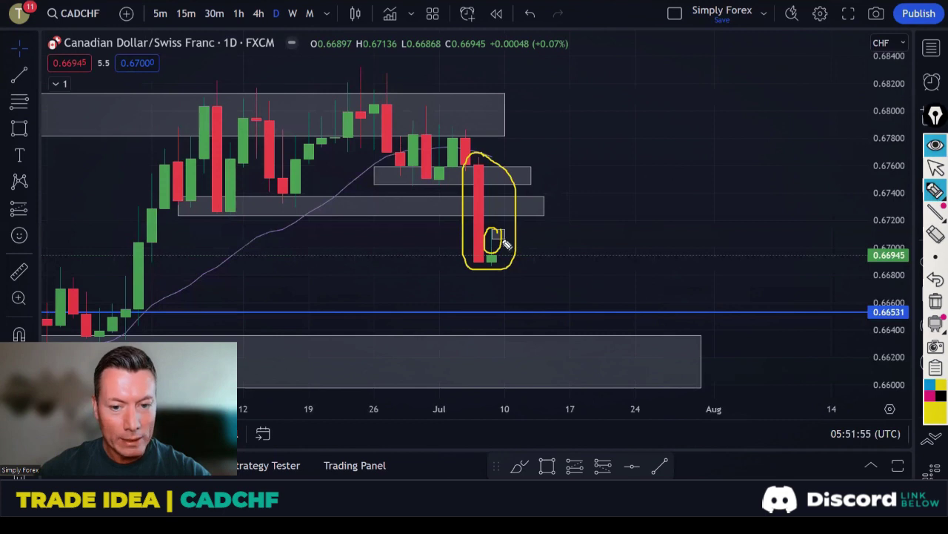
# Step: Draw an arrow down to the 0.66531 level and target lines in the lower zone, then clear everything
pyautogui.moveTo(509, 256)
pyautogui.mouseDown()
pyautogui.moveTo(530, 307)
pyautogui.moveTo(530, 318)
pyautogui.moveTo(519, 311)
pyautogui.mouseUp()
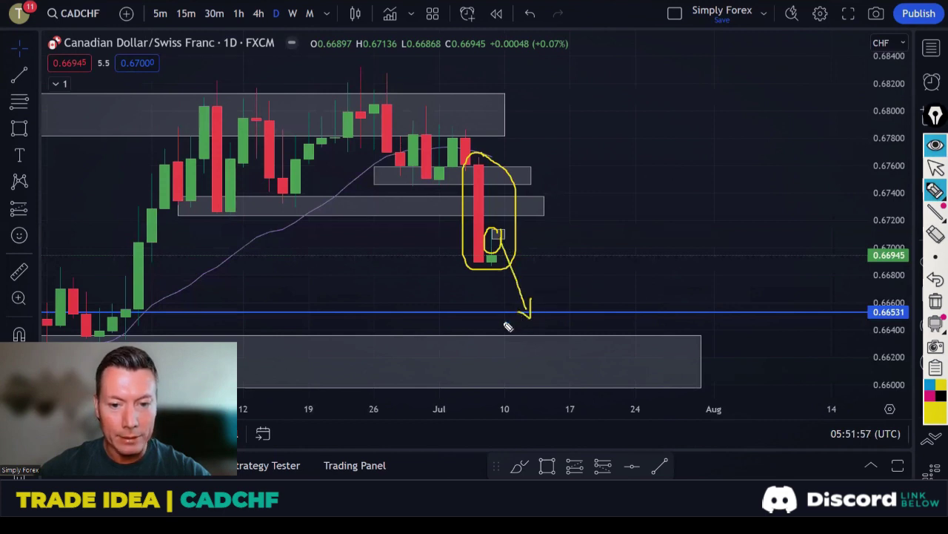
pyautogui.moveTo(391, 314)
pyautogui.mouseDown()
pyautogui.moveTo(481, 313)
pyautogui.moveTo(555, 355)
pyautogui.moveTo(546, 376)
pyautogui.mouseUp()
pyautogui.moveTo(450, 353); pyautogui.dragTo(510, 353)
pyautogui.moveTo(480, 365); pyautogui.dragTo(517, 365)
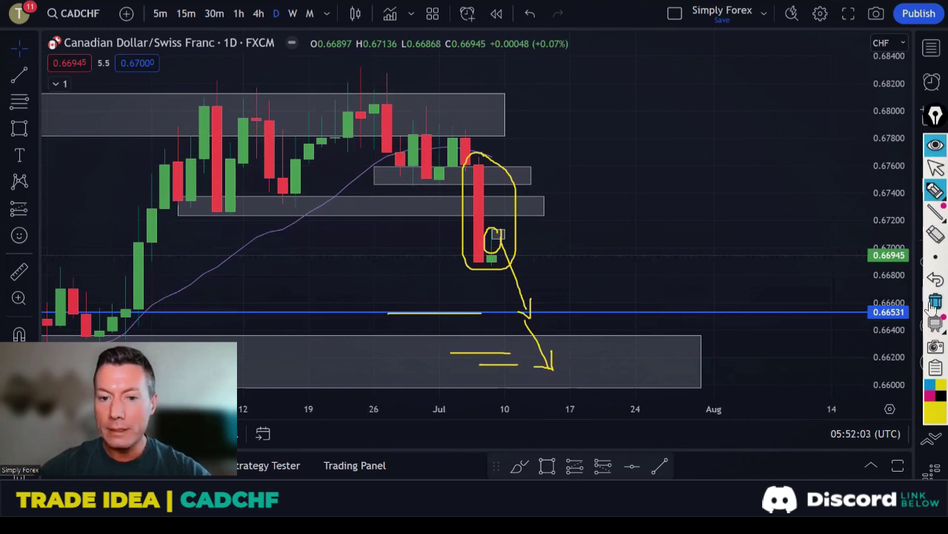
pyautogui.hotkey('ctrl', 'shift', 'c')
pyautogui.hotkey('ctrl', 'shift', '1')
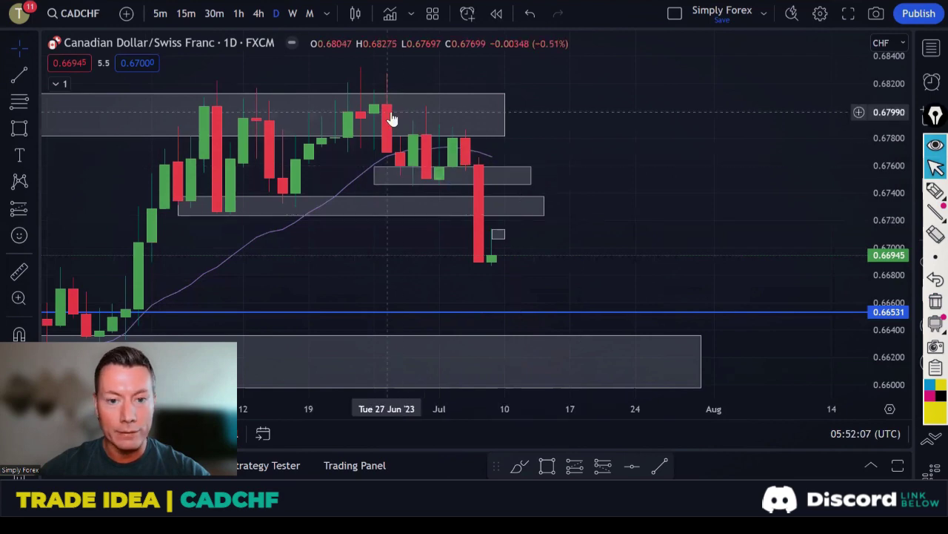
pyautogui.click(257, 14)
pyautogui.scroll(-4, 666, 186)
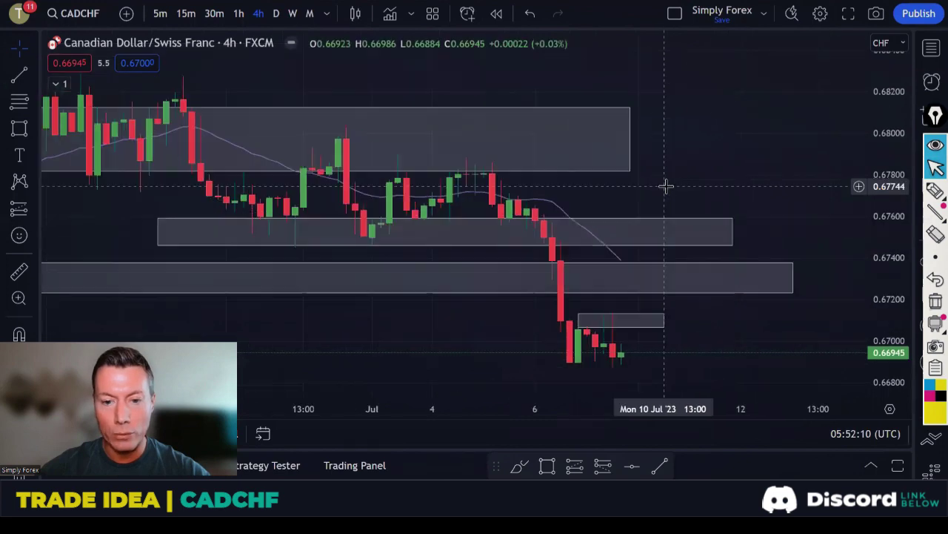
pyautogui.scroll(-2, 666, 186)
pyautogui.scroll(-3, 771, 145)
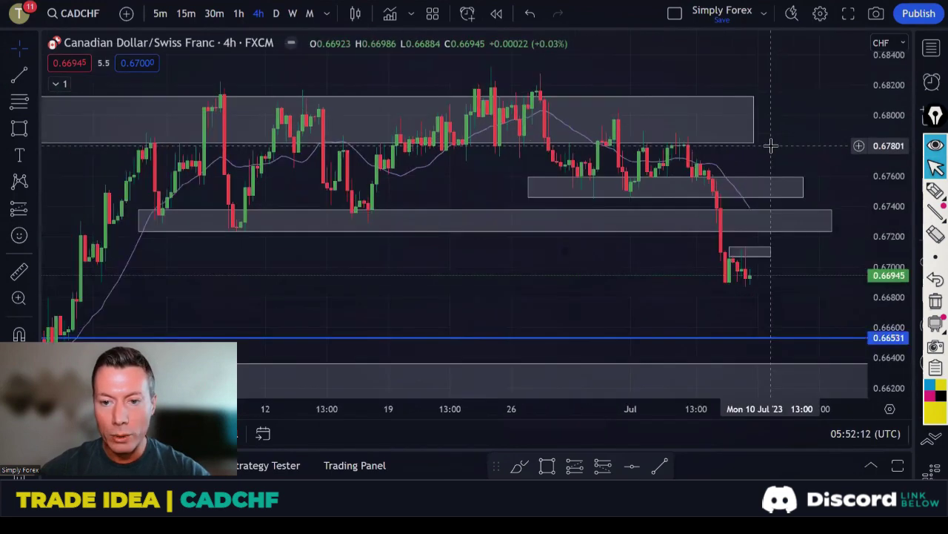
pyautogui.moveTo(769, 140); pyautogui.dragTo(750, 142)
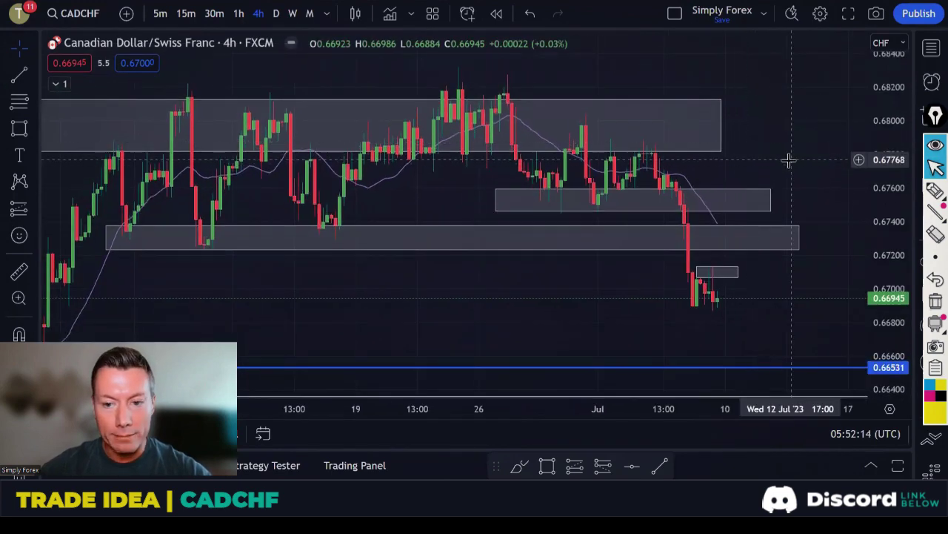
pyautogui.hscroll(-2, 790, 163)
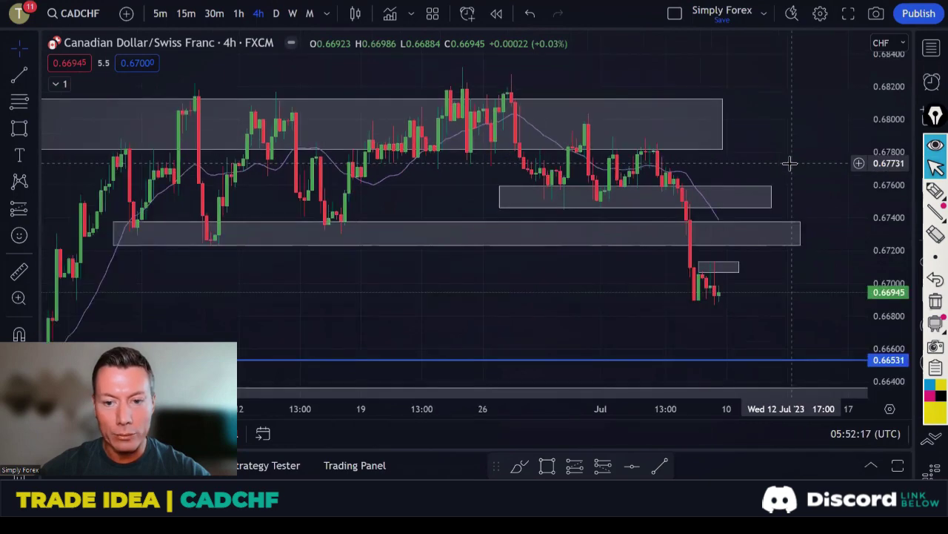
pyautogui.click(935, 190)
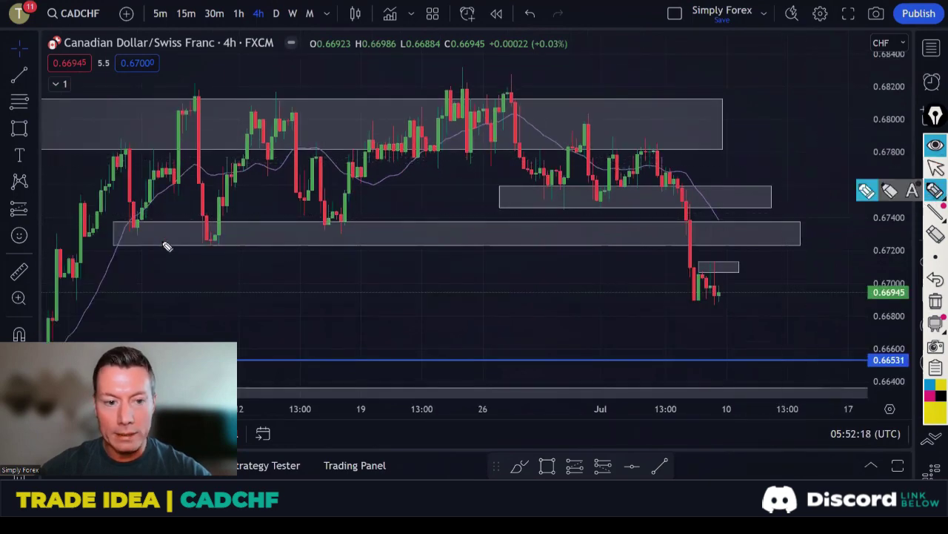
pyautogui.moveTo(128, 231); pyautogui.dragTo(349, 231)
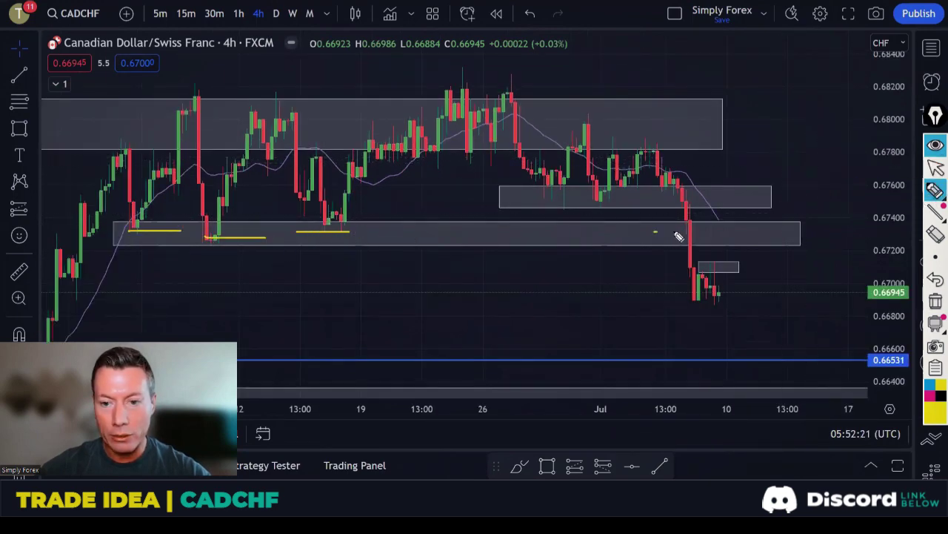
pyautogui.moveTo(679, 236); pyautogui.dragTo(804, 237)
pyautogui.moveTo(526, 194); pyautogui.dragTo(557, 194)
pyautogui.moveTo(583, 198); pyautogui.dragTo(763, 199)
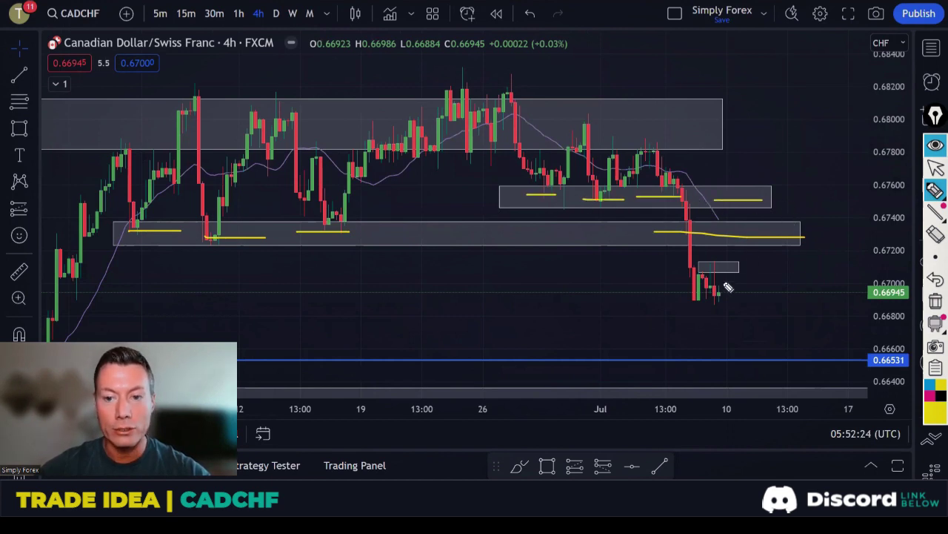
pyautogui.moveTo(700, 266); pyautogui.dragTo(723, 265)
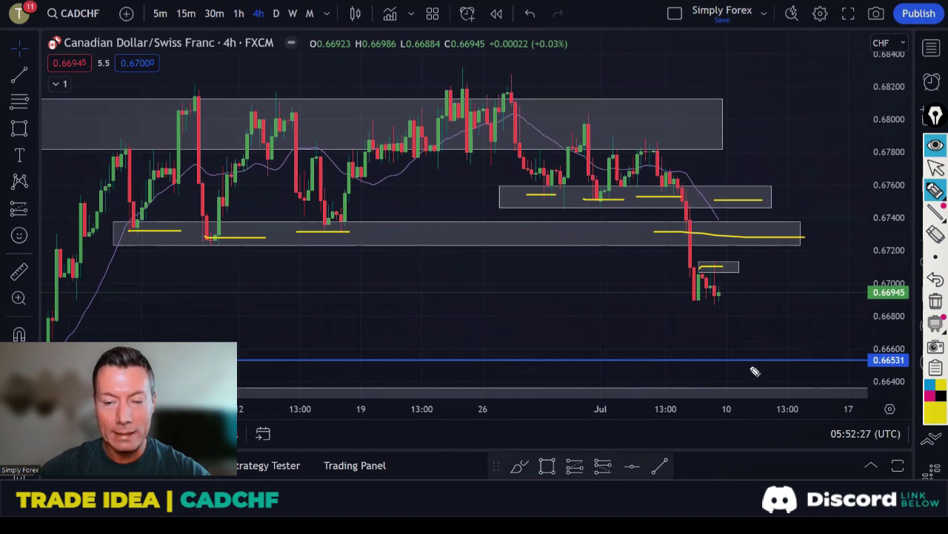
pyautogui.click(936, 301)
pyautogui.scroll(3, 603, 239)
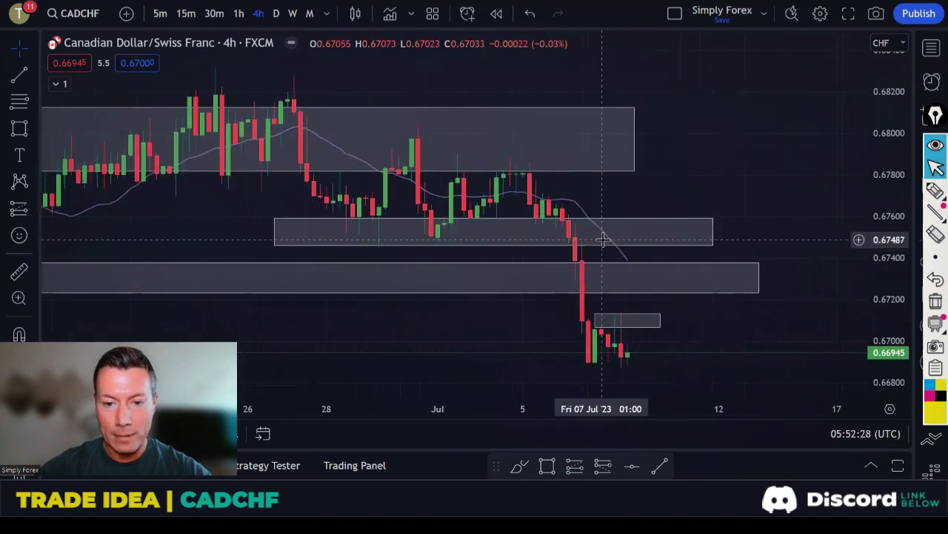
pyautogui.scroll(3, 602, 239)
pyautogui.click(935, 191)
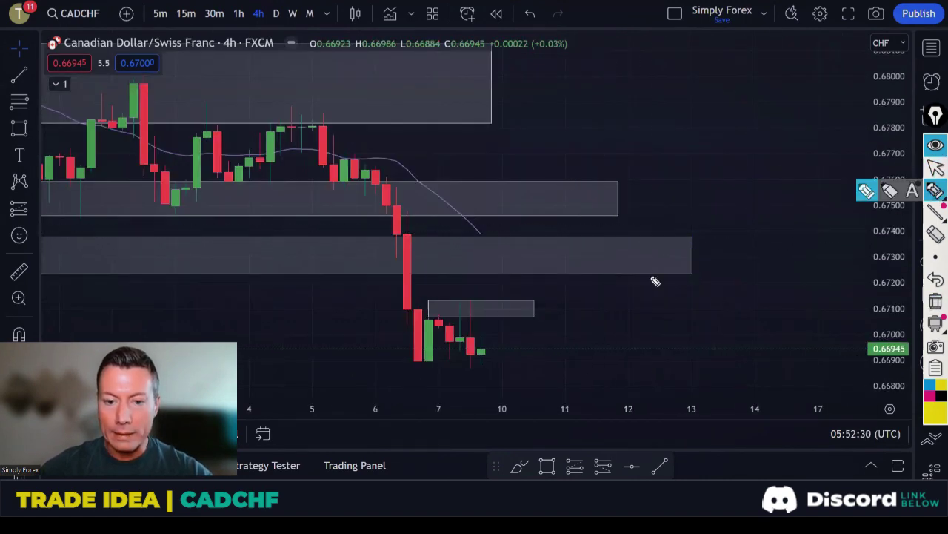
pyautogui.moveTo(501, 302); pyautogui.dragTo(521, 315)
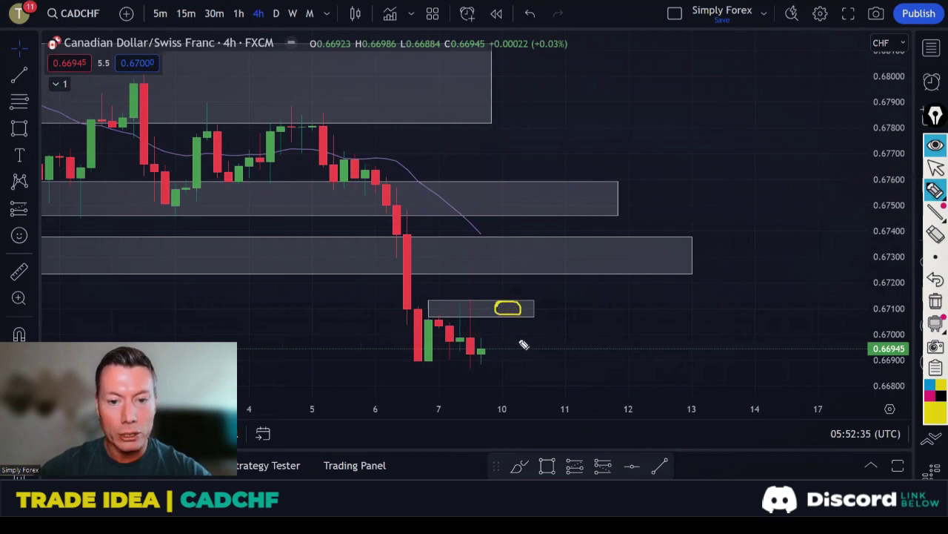
pyautogui.click(935, 301)
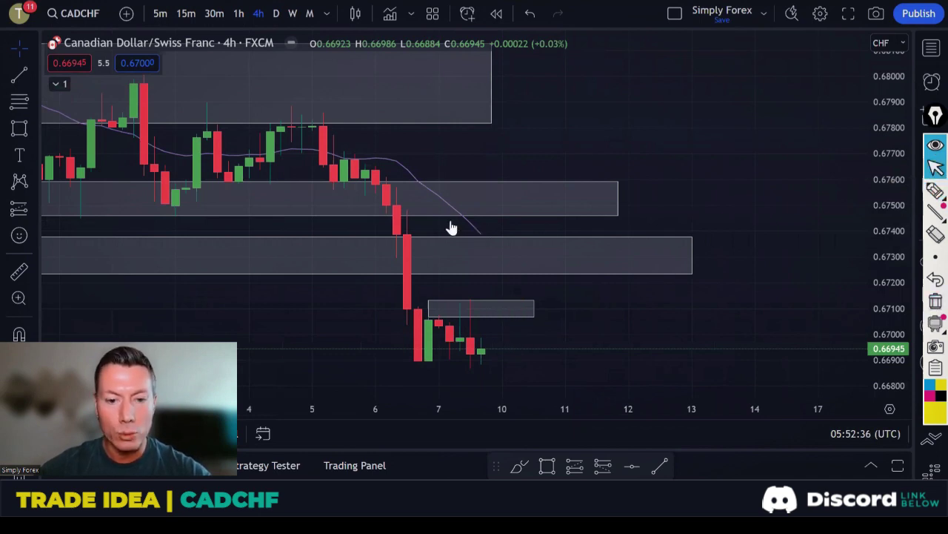
# Step: Switch CADCHF to 1-hour candles and frame the recent candles
pyautogui.click(239, 14)
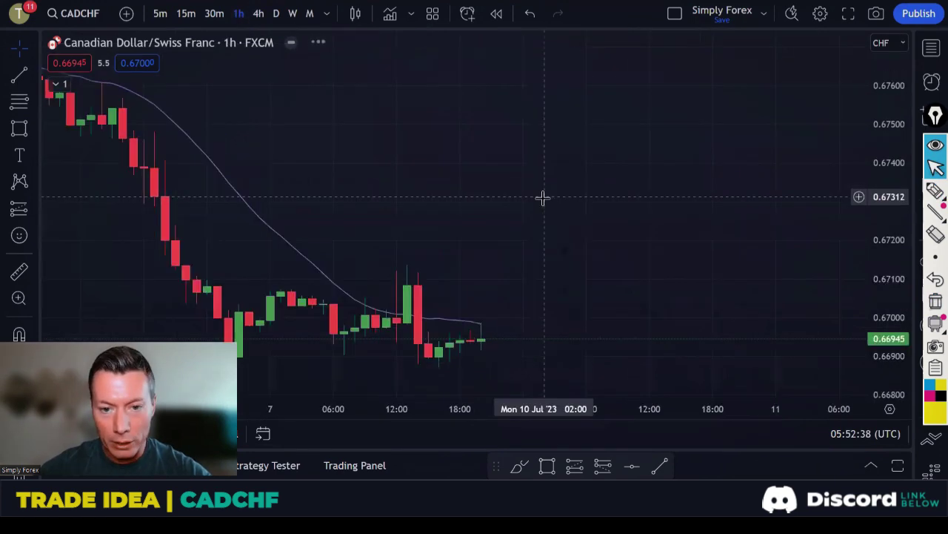
pyautogui.scroll(-2, 580, 197)
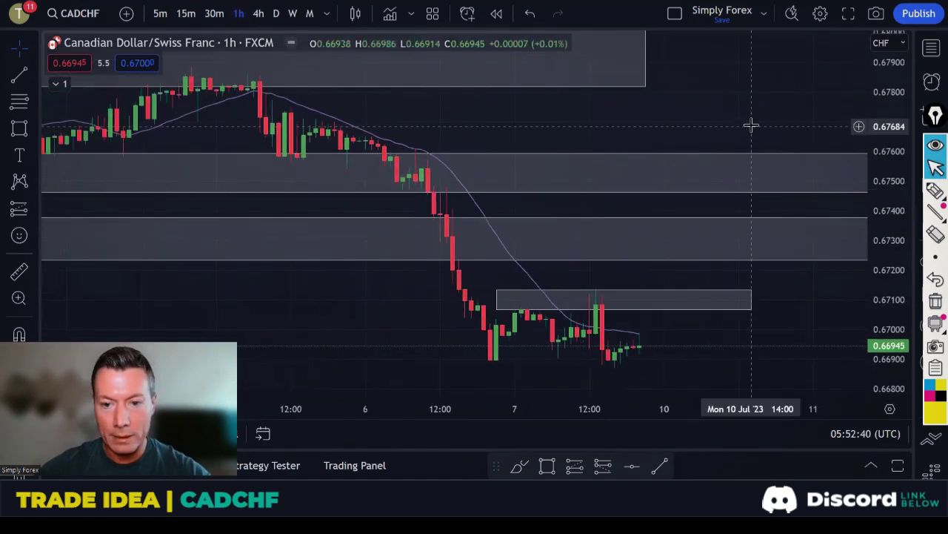
pyautogui.moveTo(751, 125); pyautogui.dragTo(692, 161)
# Step: Circle the 0.6710 zone with a down arrow, erase it, and draw a rising path instead
pyautogui.click(935, 190)
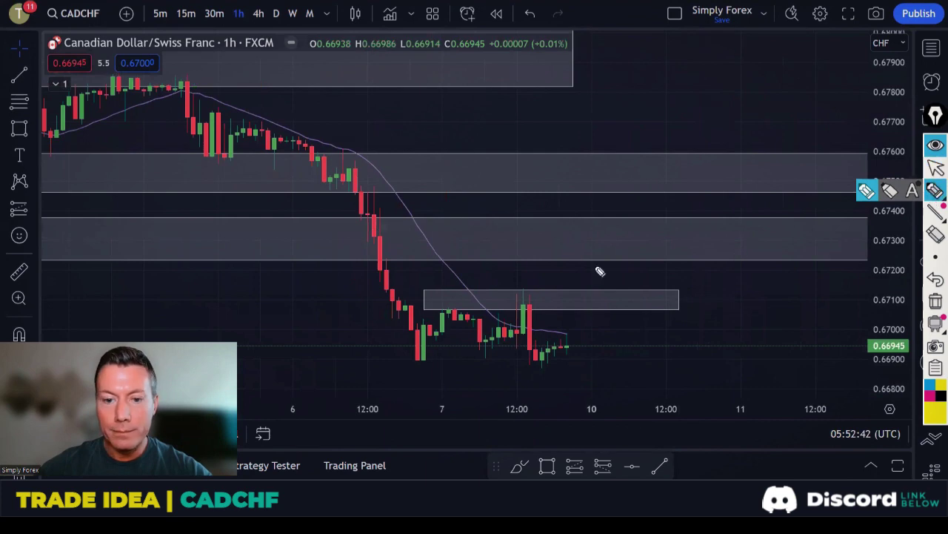
pyautogui.moveTo(598, 298)
pyautogui.mouseDown()
pyautogui.moveTo(575, 297)
pyautogui.moveTo(610, 311)
pyautogui.moveTo(602, 297)
pyautogui.mouseUp()
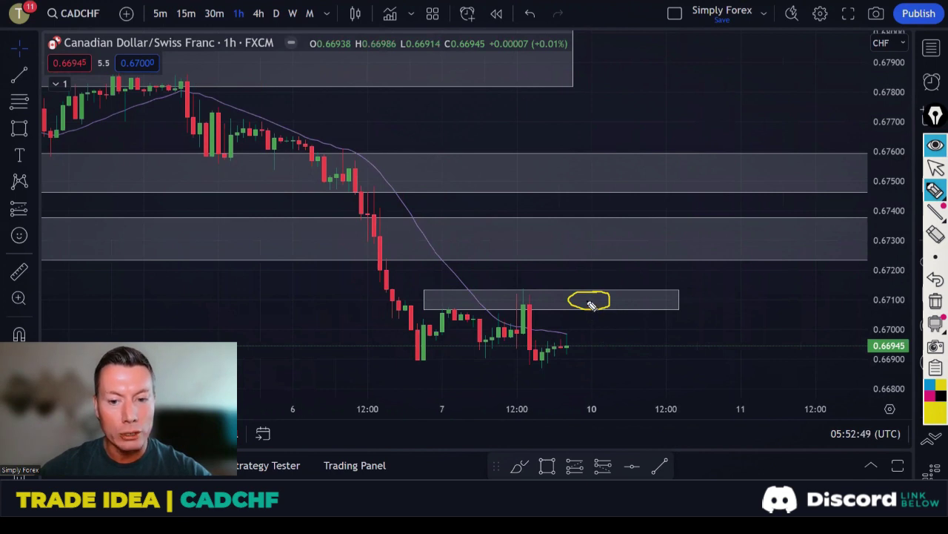
pyautogui.moveTo(591, 305); pyautogui.dragTo(638, 382)
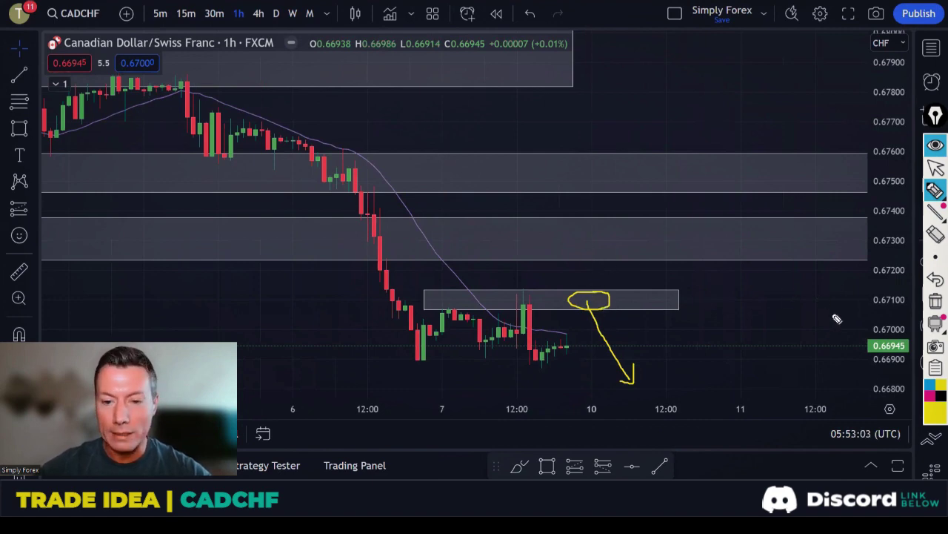
pyautogui.moveTo(606, 297); pyautogui.dragTo(597, 301)
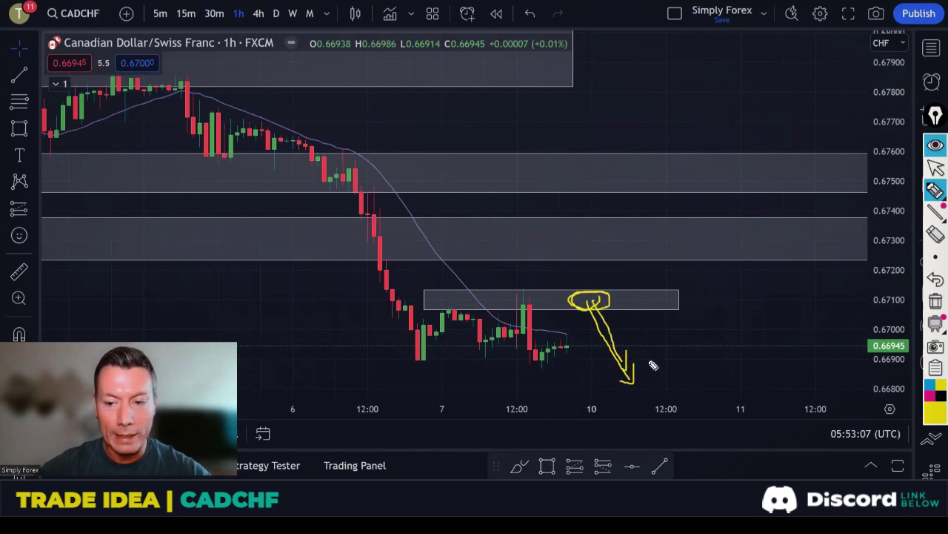
pyautogui.click(935, 300)
pyautogui.moveTo(556, 345)
pyautogui.mouseDown()
pyautogui.moveTo(576, 341)
pyautogui.moveTo(601, 248)
pyautogui.moveTo(591, 237)
pyautogui.moveTo(640, 242)
pyautogui.moveTo(627, 230)
pyautogui.mouseUp()
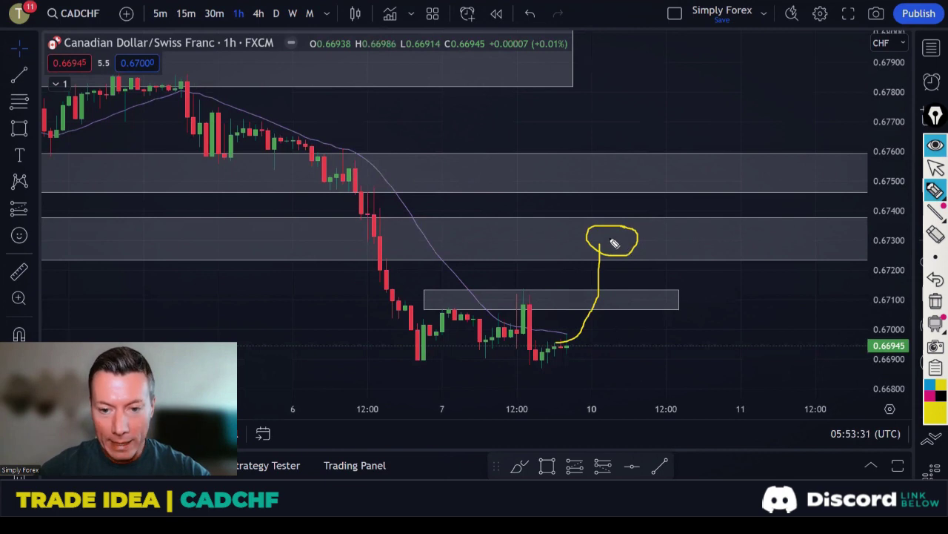
# Step: Sketch a curve up to the 0.6750 zone with three level lines, then wipe every yellow drawing
pyautogui.moveTo(626, 264)
pyautogui.mouseDown()
pyautogui.moveTo(682, 366)
pyautogui.moveTo(686, 353)
pyautogui.moveTo(681, 366)
pyautogui.moveTo(653, 361)
pyautogui.mouseUp()
pyautogui.click(935, 300)
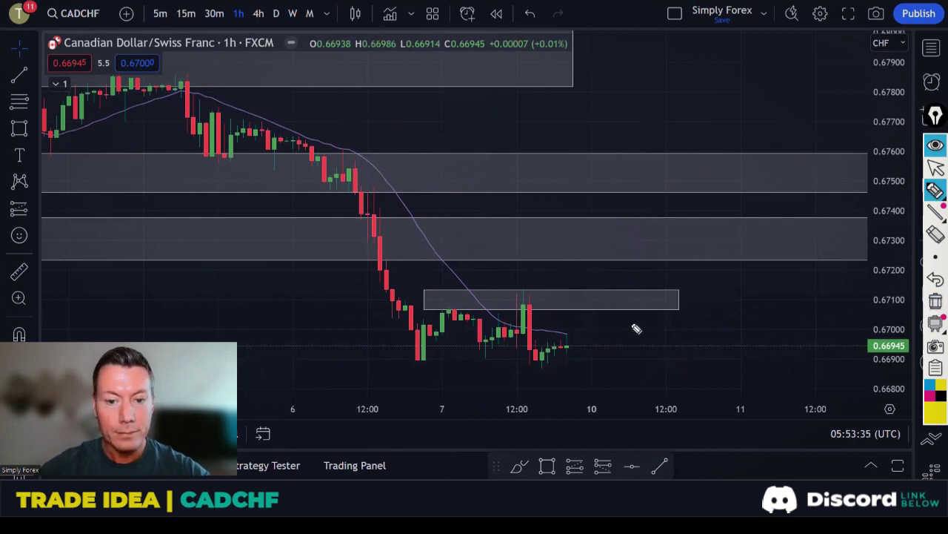
pyautogui.moveTo(561, 356)
pyautogui.mouseDown()
pyautogui.moveTo(621, 257)
pyautogui.moveTo(625, 186)
pyautogui.moveTo(635, 195)
pyautogui.moveTo(624, 173)
pyautogui.moveTo(735, 337)
pyautogui.moveTo(731, 346)
pyautogui.moveTo(708, 344)
pyautogui.mouseUp()
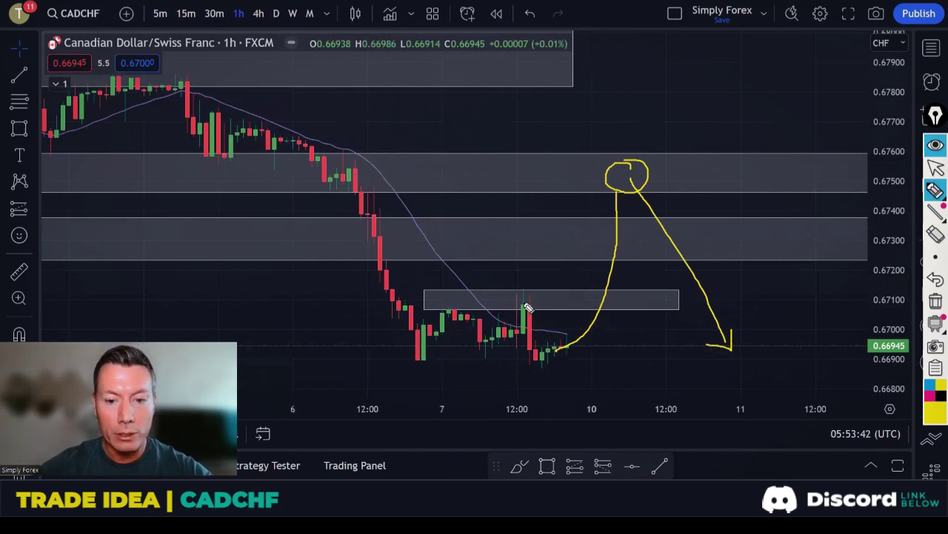
pyautogui.moveTo(525, 302); pyautogui.dragTo(630, 301)
pyautogui.moveTo(557, 241); pyautogui.dragTo(628, 243)
pyautogui.moveTo(559, 178); pyautogui.dragTo(637, 177)
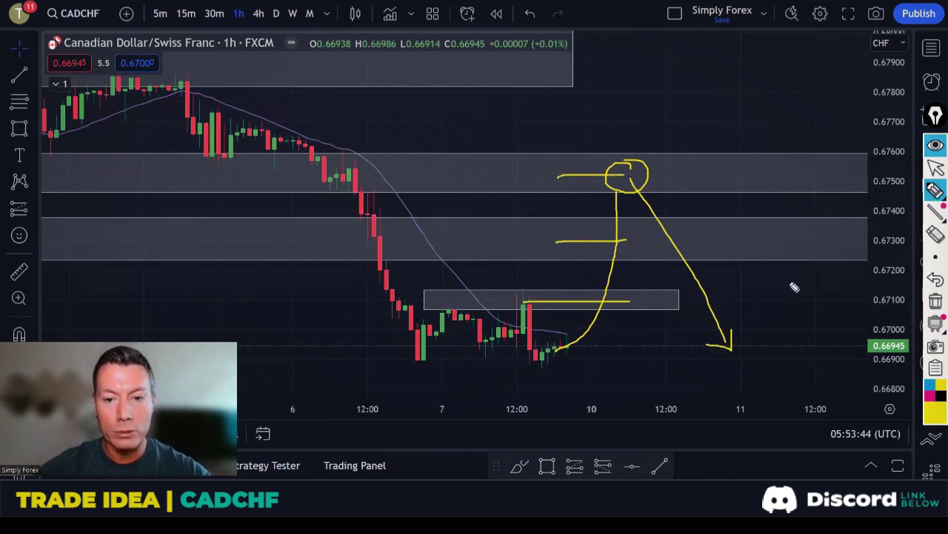
pyautogui.moveTo(933, 323)
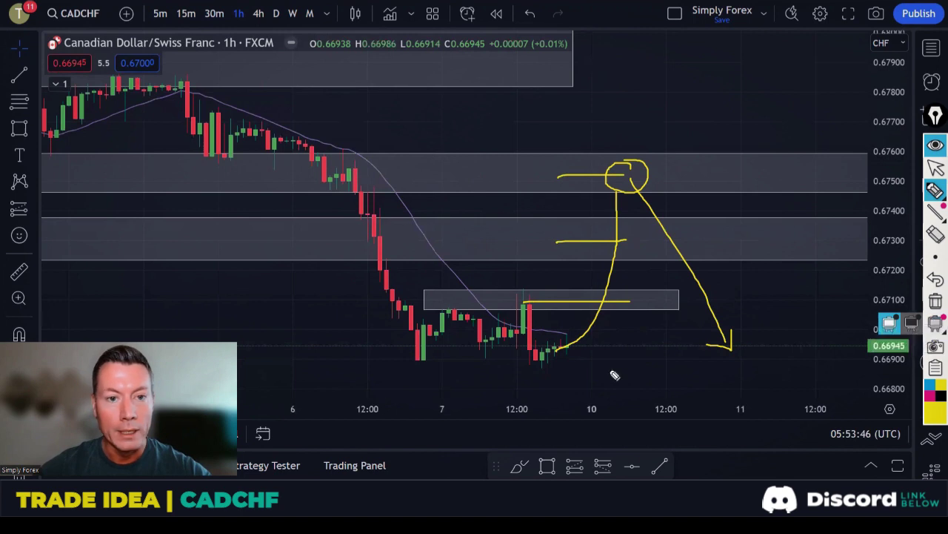
pyautogui.click(935, 302)
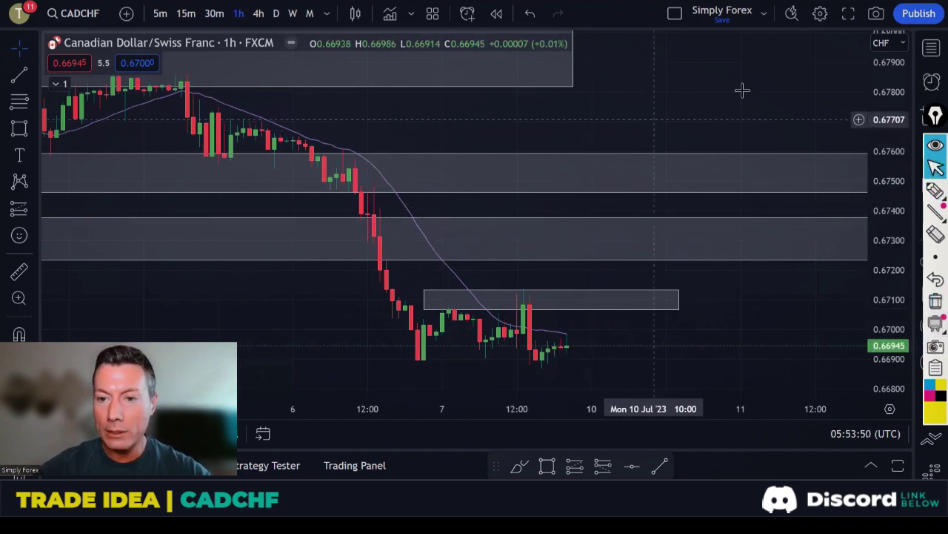
# Step: Load the EURCAD 1-hour chart from the watchlist
pyautogui.click(932, 48)
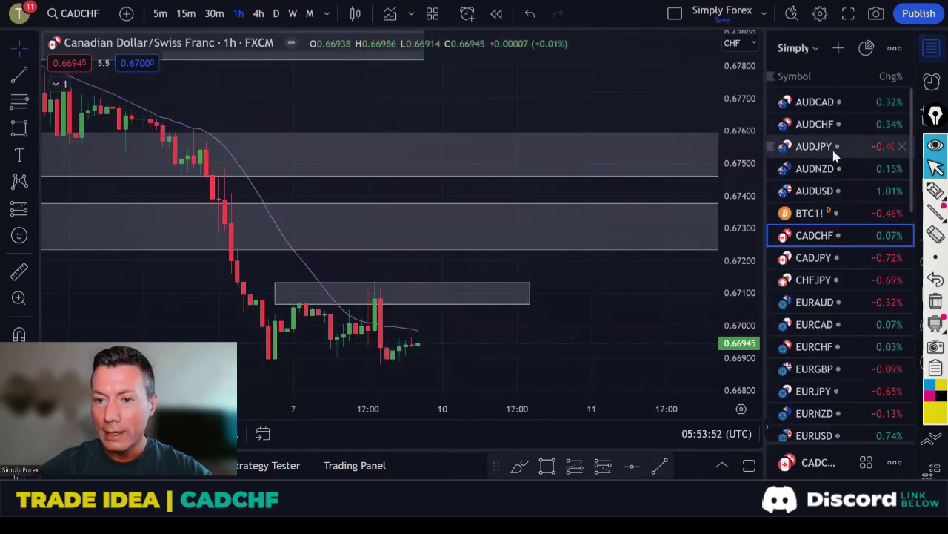
pyautogui.scroll(-2, 843, 187)
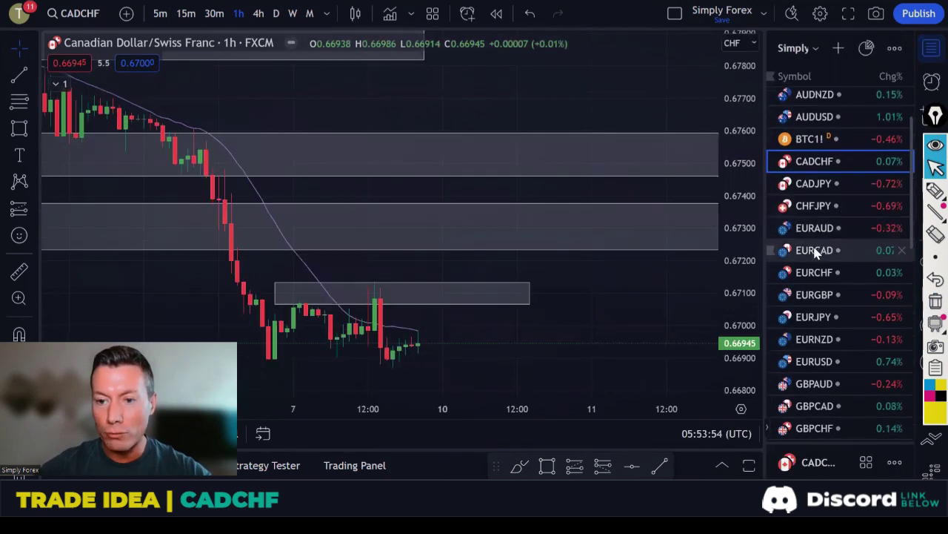
pyautogui.click(815, 251)
pyautogui.click(930, 51)
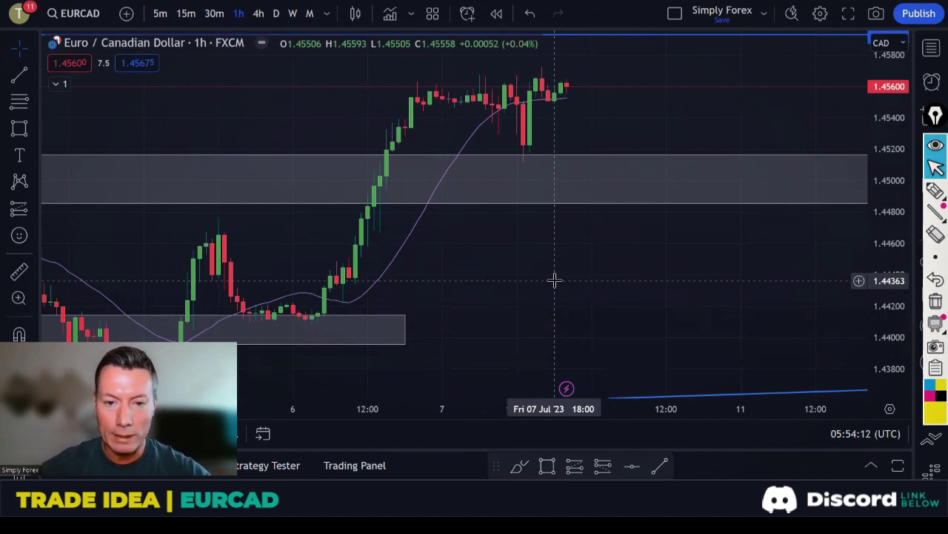
pyautogui.click(285, 20)
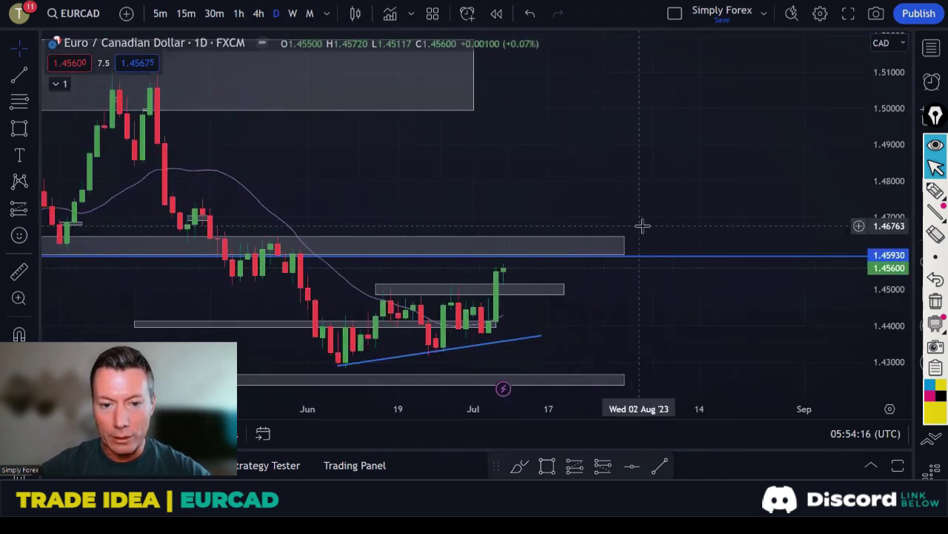
pyautogui.scroll(5, 642, 225)
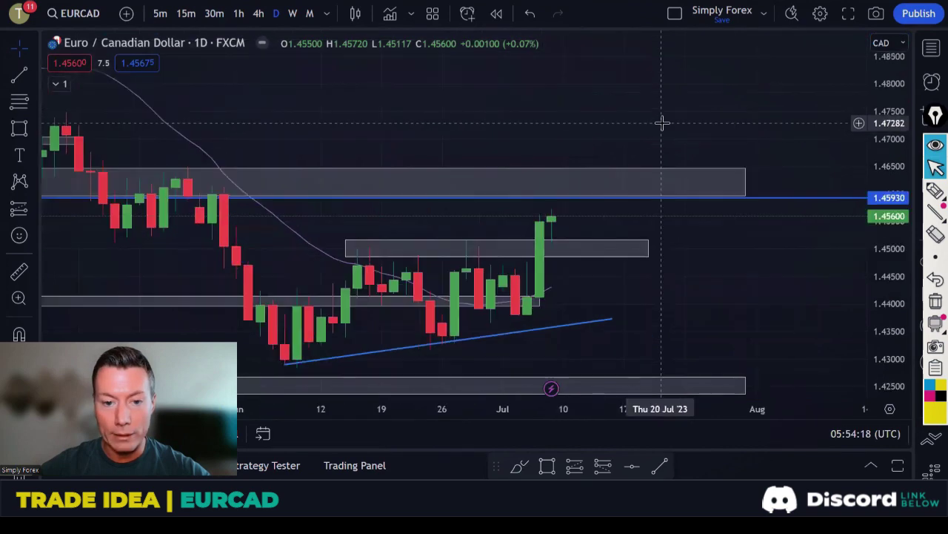
pyautogui.scroll(1, 663, 122)
pyautogui.hscroll(-2, 637, 99)
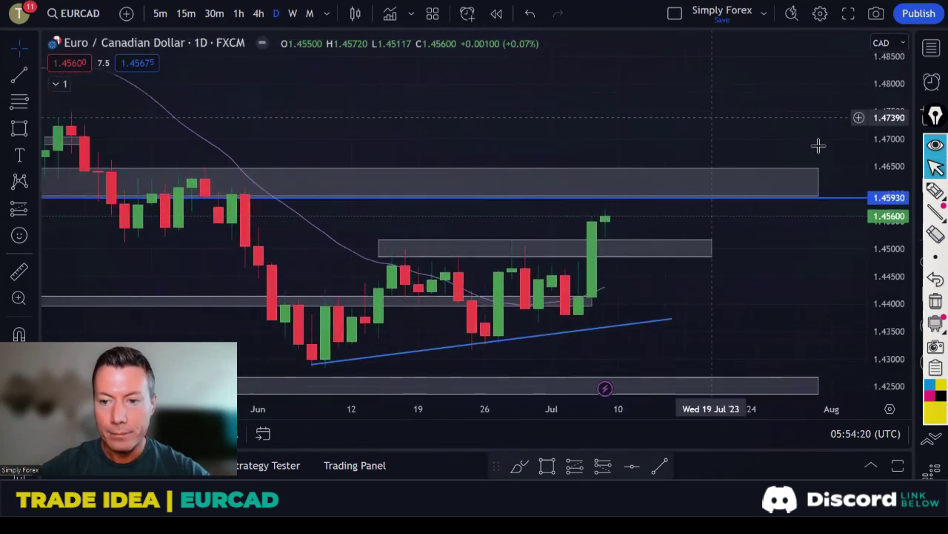
pyautogui.click(935, 190)
pyautogui.moveTo(211, 184)
pyautogui.mouseDown()
pyautogui.moveTo(340, 363)
pyautogui.moveTo(407, 260)
pyautogui.moveTo(431, 306)
pyautogui.moveTo(458, 261)
pyautogui.moveTo(490, 337)
pyautogui.moveTo(524, 257)
pyautogui.moveTo(543, 298)
pyautogui.moveTo(556, 287)
pyautogui.moveTo(585, 315)
pyautogui.moveTo(624, 235)
pyautogui.mouseUp()
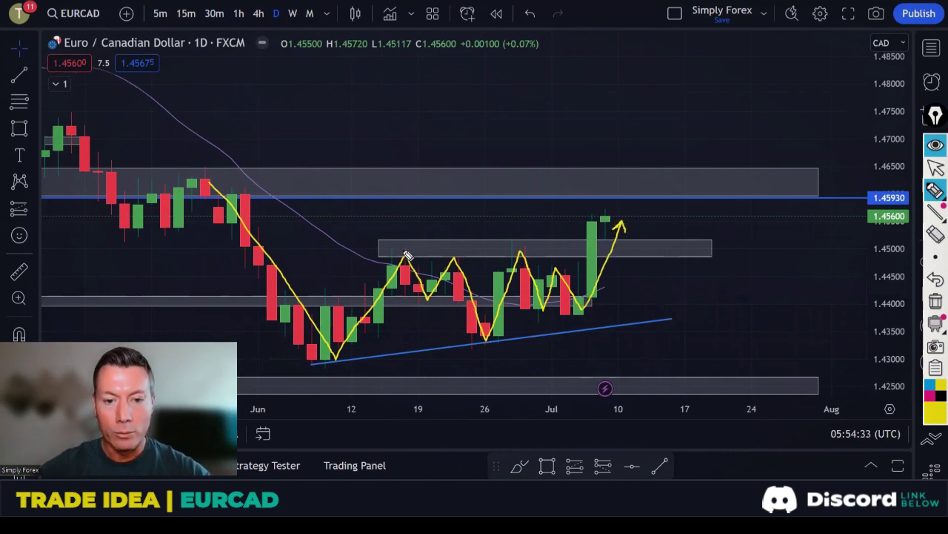
pyautogui.moveTo(391, 251); pyautogui.dragTo(643, 250)
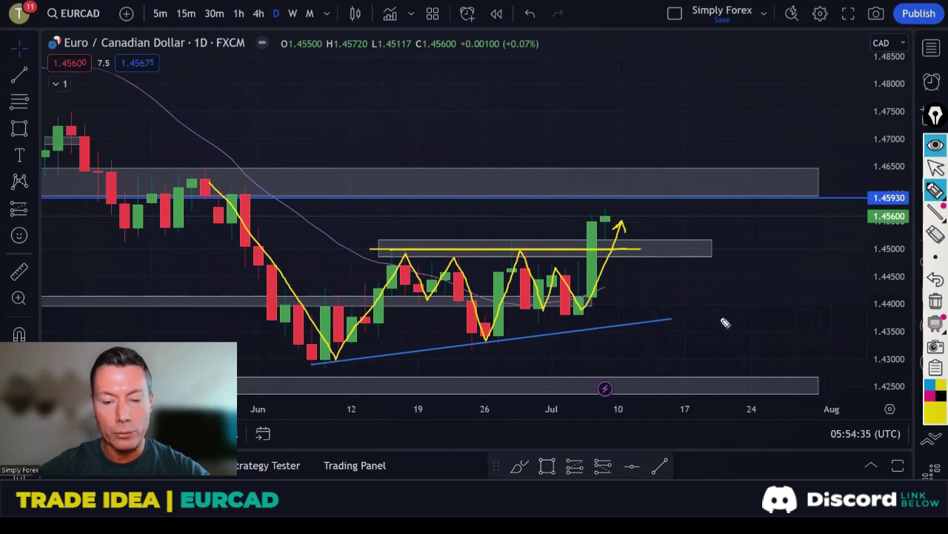
pyautogui.moveTo(602, 220)
pyautogui.mouseDown()
pyautogui.moveTo(587, 216)
pyautogui.moveTo(593, 282)
pyautogui.moveTo(614, 300)
pyautogui.moveTo(607, 224)
pyautogui.moveTo(648, 211)
pyautogui.moveTo(647, 197)
pyautogui.moveTo(659, 208)
pyautogui.mouseUp()
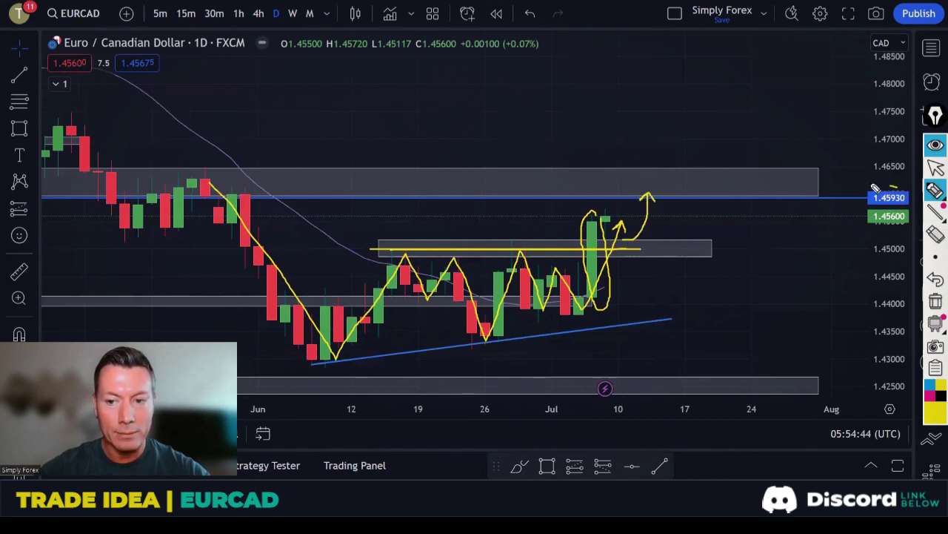
pyautogui.moveTo(875, 189)
pyautogui.mouseDown()
pyautogui.moveTo(902, 212)
pyautogui.moveTo(908, 195)
pyautogui.mouseUp()
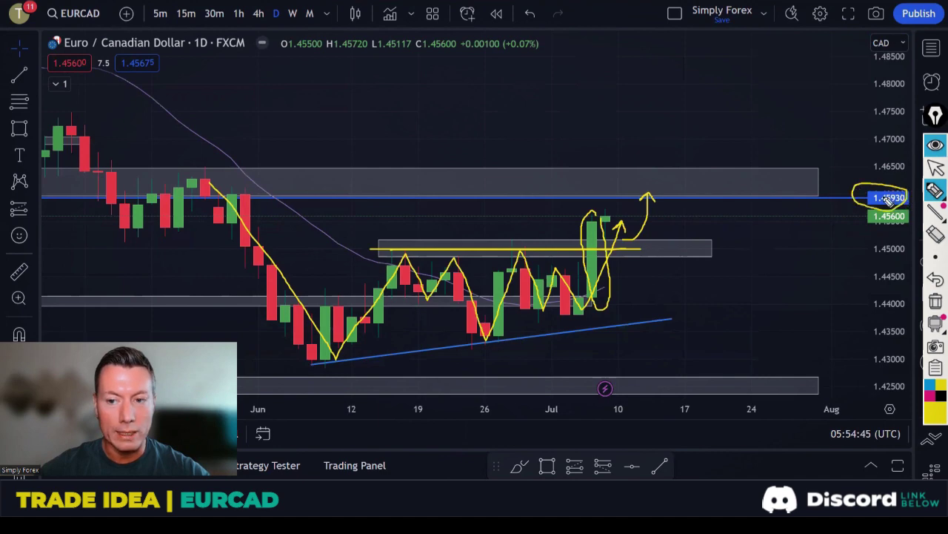
pyautogui.click(935, 301)
pyautogui.scroll(2, 640, 280)
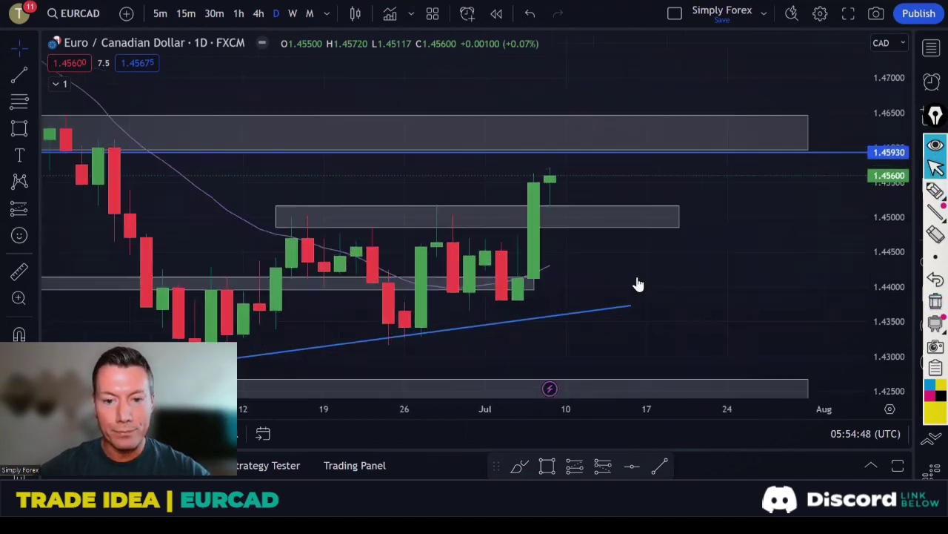
pyautogui.click(935, 191)
pyautogui.click(889, 191)
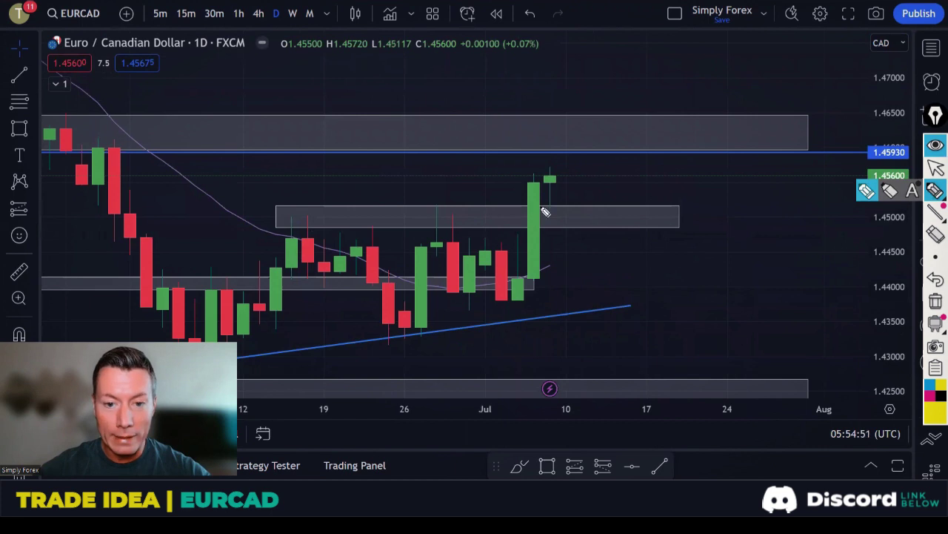
pyautogui.moveTo(545, 217); pyautogui.dragTo(561, 216)
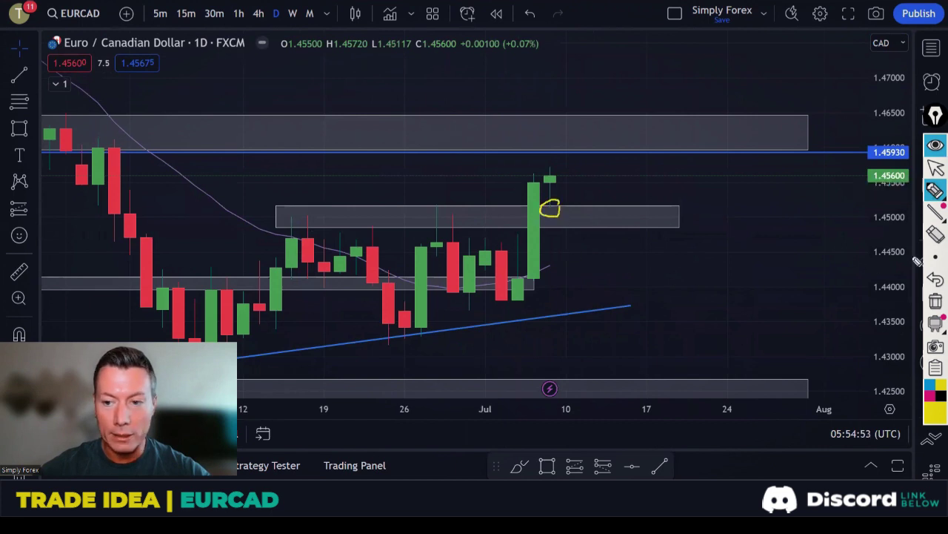
pyautogui.click(935, 300)
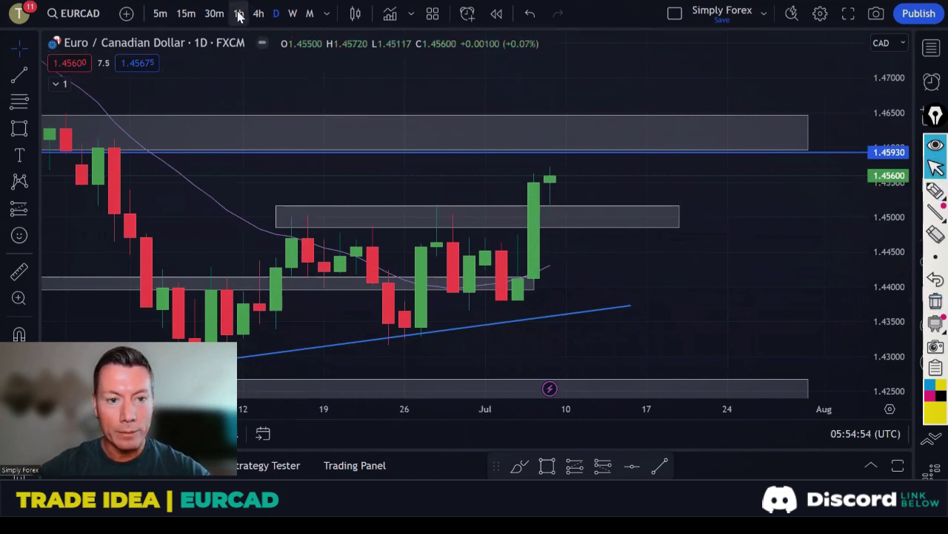
pyautogui.click(239, 13)
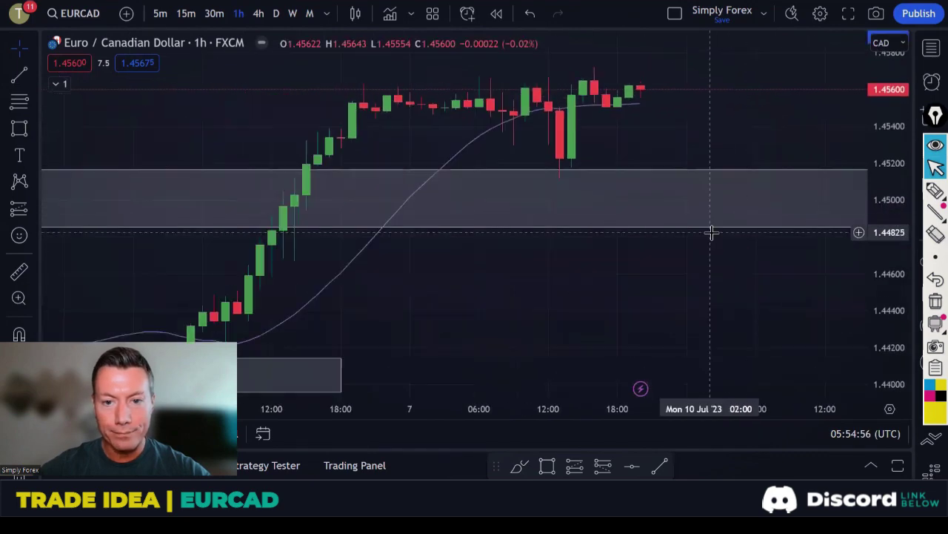
pyautogui.scroll(-3, 712, 233)
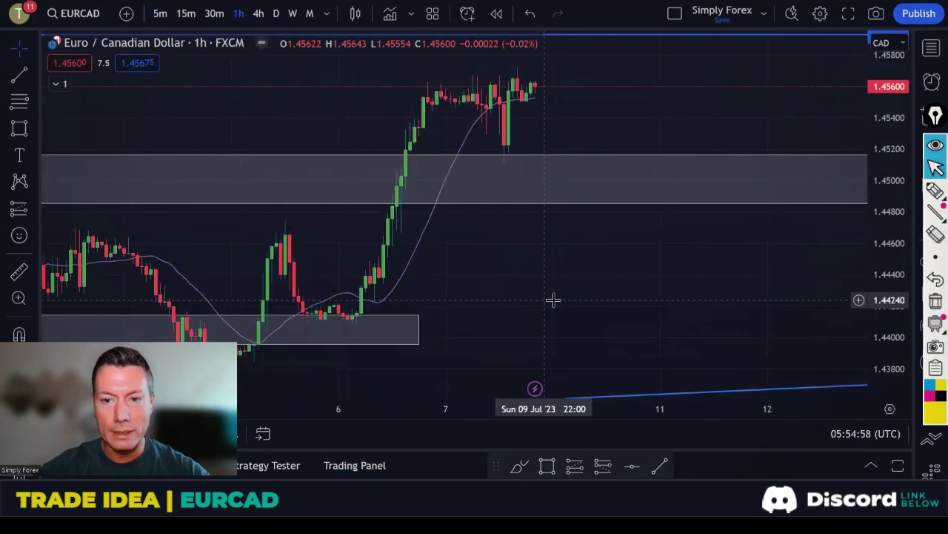
pyautogui.scroll(-3, 601, 294)
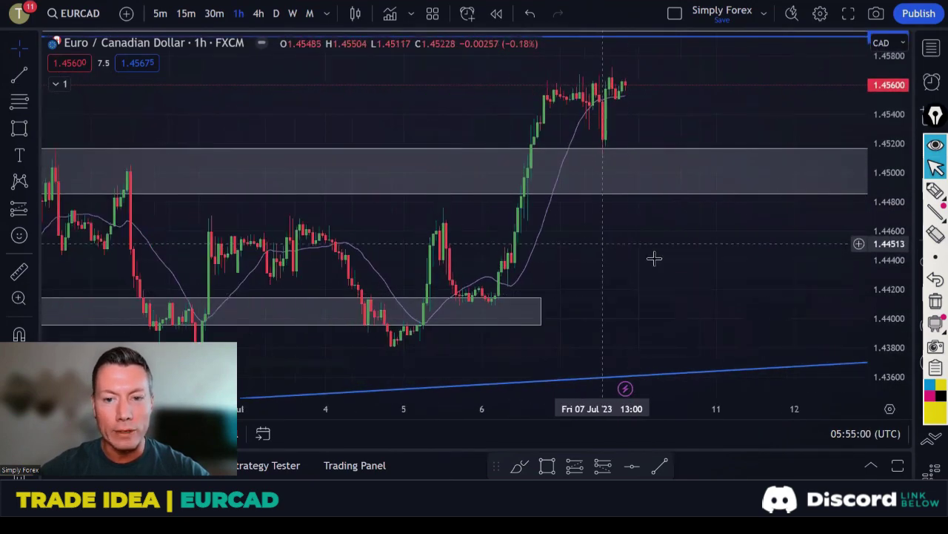
pyautogui.moveTo(654, 256); pyautogui.dragTo(615, 265)
pyautogui.click(935, 191)
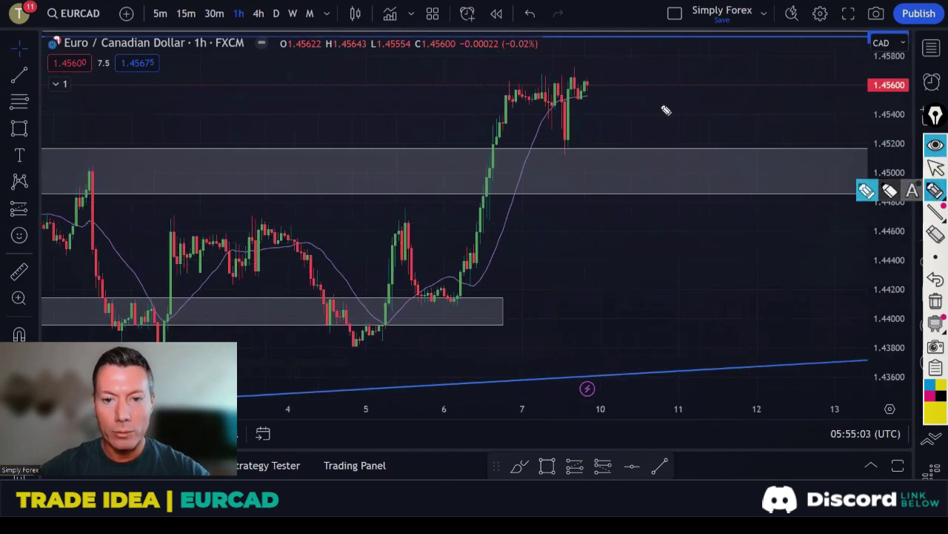
pyautogui.moveTo(584, 88)
pyautogui.mouseDown()
pyautogui.moveTo(618, 110)
pyautogui.moveTo(633, 156)
pyautogui.mouseUp()
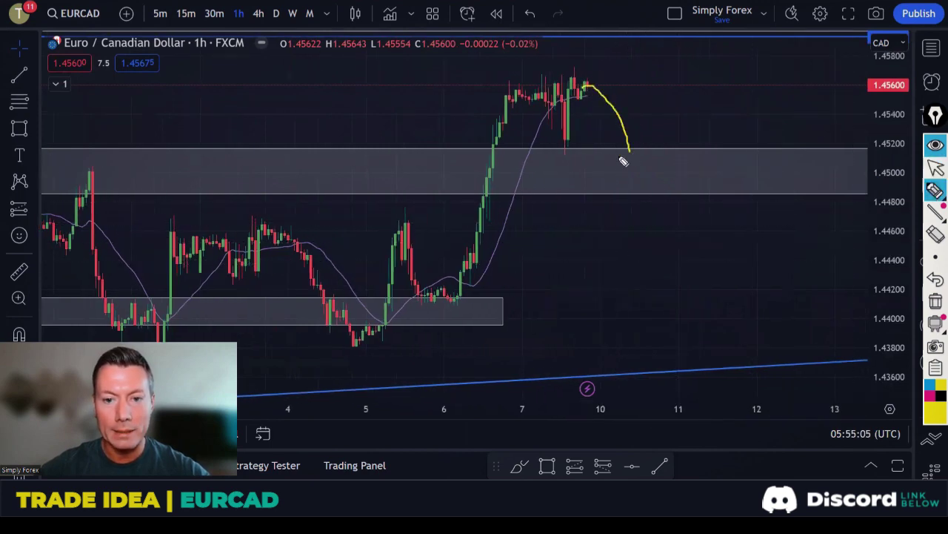
pyautogui.moveTo(541, 159); pyautogui.dragTo(591, 162)
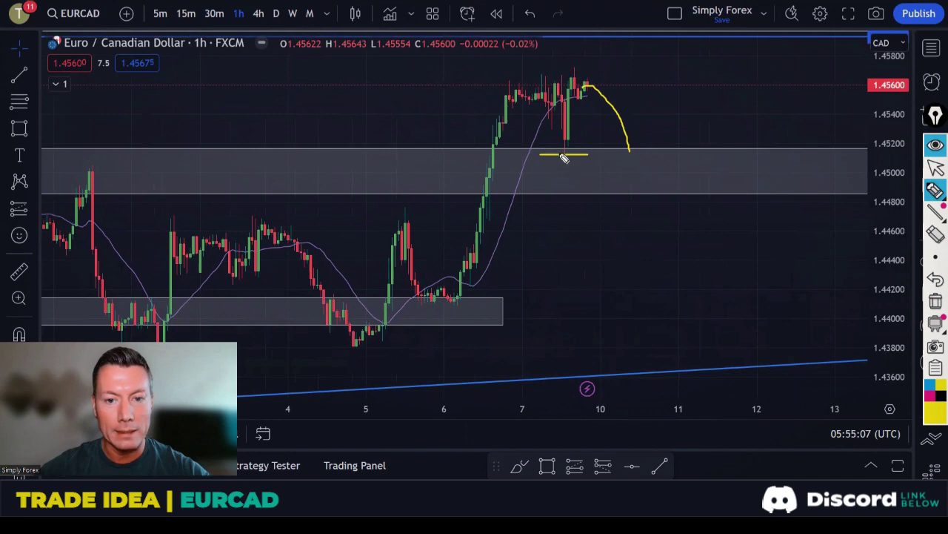
pyautogui.moveTo(648, 158)
pyautogui.mouseDown()
pyautogui.moveTo(623, 155)
pyautogui.moveTo(658, 178)
pyautogui.moveTo(643, 154)
pyautogui.mouseUp()
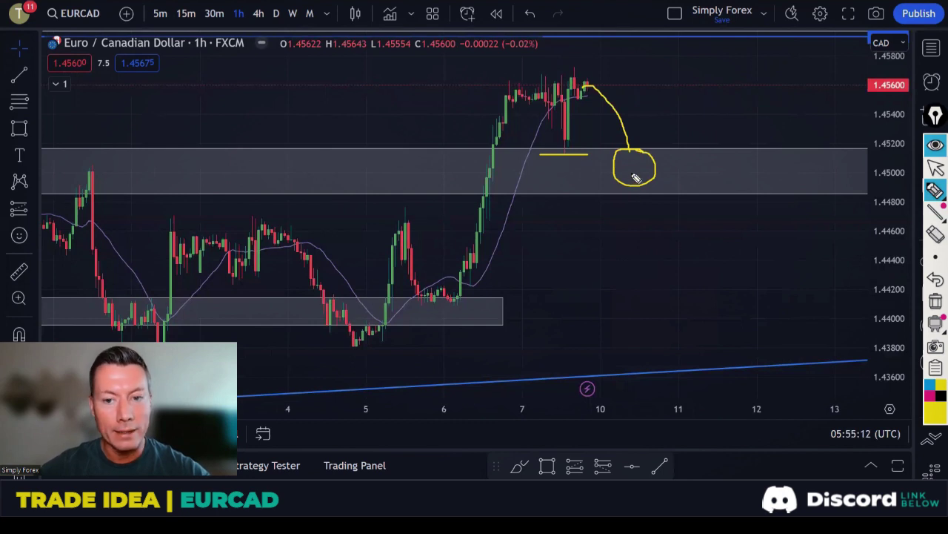
pyautogui.moveTo(634, 171)
pyautogui.mouseDown()
pyautogui.moveTo(657, 156)
pyautogui.moveTo(669, 38)
pyautogui.moveTo(670, 46)
pyautogui.mouseUp()
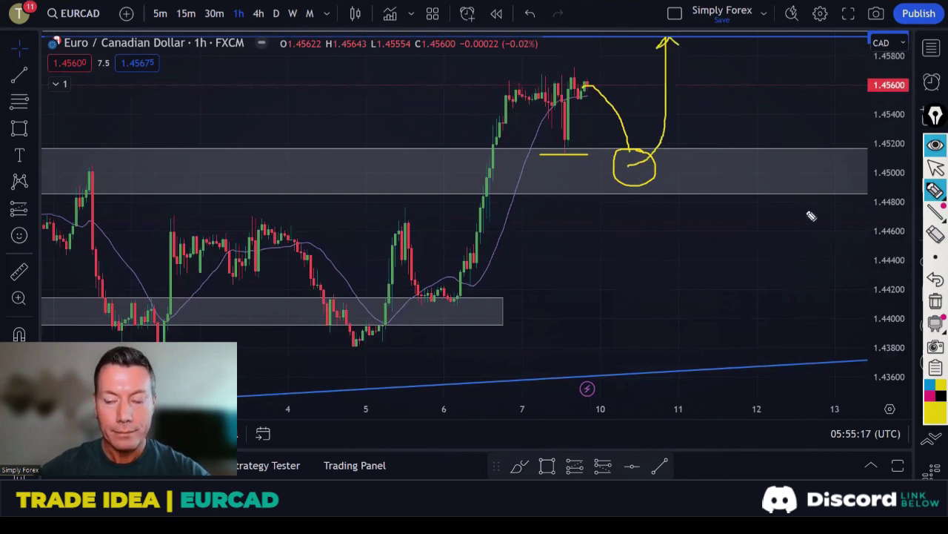
pyautogui.click(935, 301)
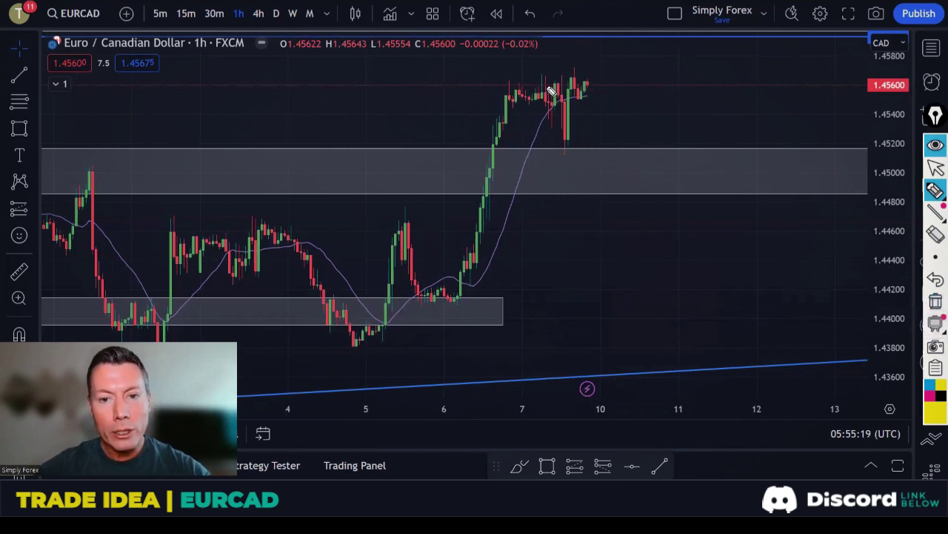
pyautogui.moveTo(519, 80)
pyautogui.mouseDown()
pyautogui.moveTo(590, 74)
pyautogui.moveTo(593, 64)
pyautogui.moveTo(601, 91)
pyautogui.moveTo(616, 43)
pyautogui.mouseUp()
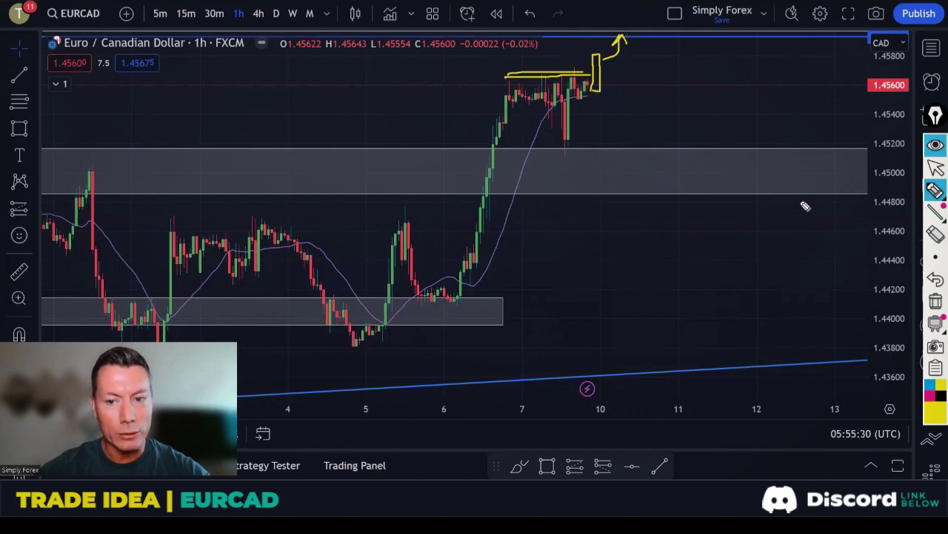
pyautogui.click(935, 300)
pyautogui.moveTo(579, 86)
pyautogui.mouseDown()
pyautogui.moveTo(637, 153)
pyautogui.moveTo(627, 155)
pyautogui.moveTo(666, 41)
pyautogui.mouseUp()
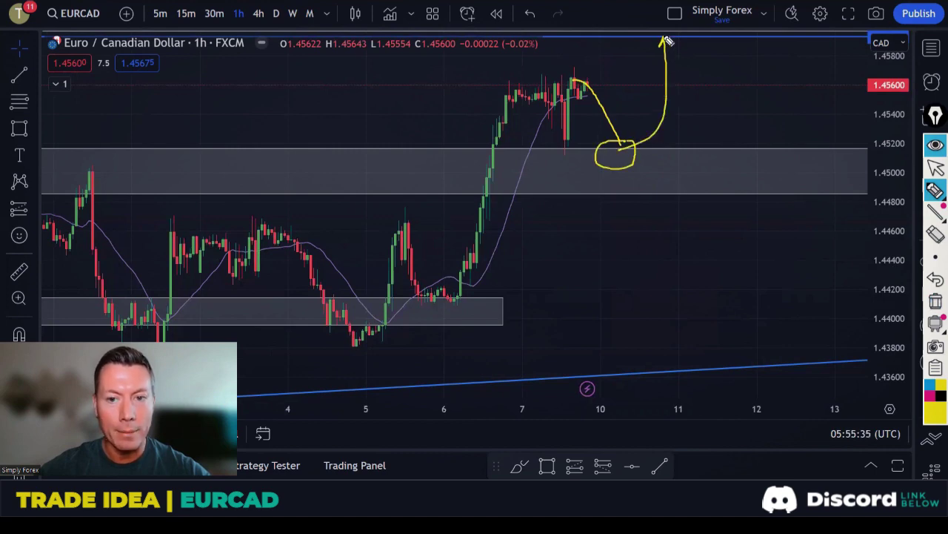
pyautogui.click(935, 300)
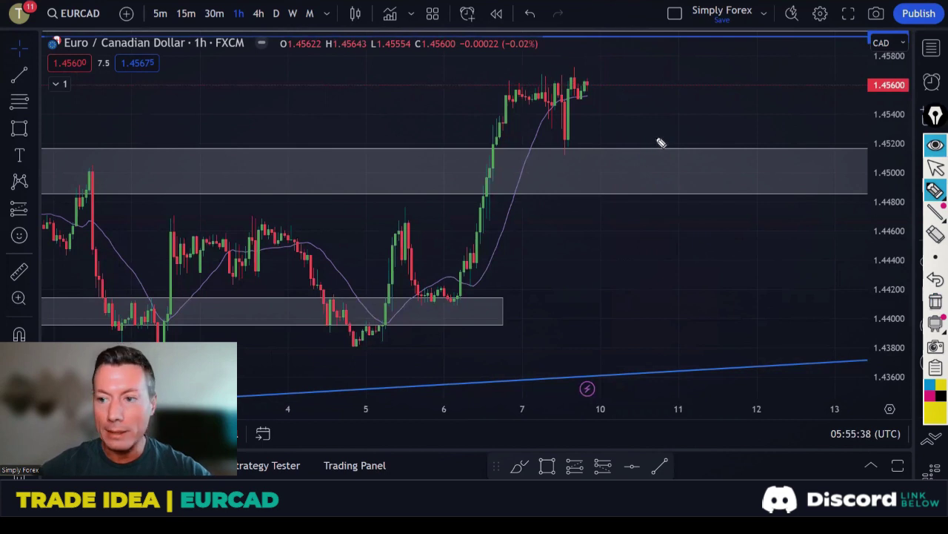
pyautogui.press('Escape')
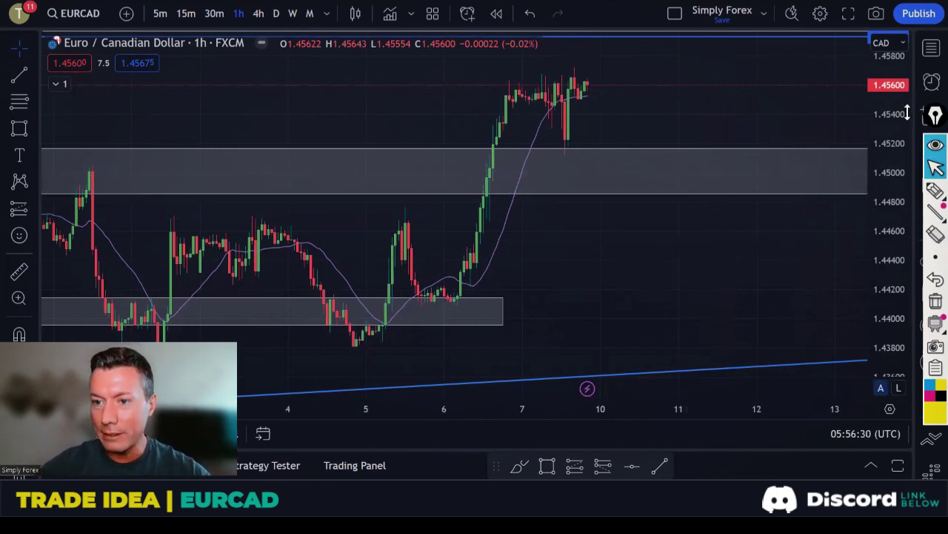
# Step: Load NZDCHF from the watchlist on daily candles with the watchlist hidden
pyautogui.click(930, 50)
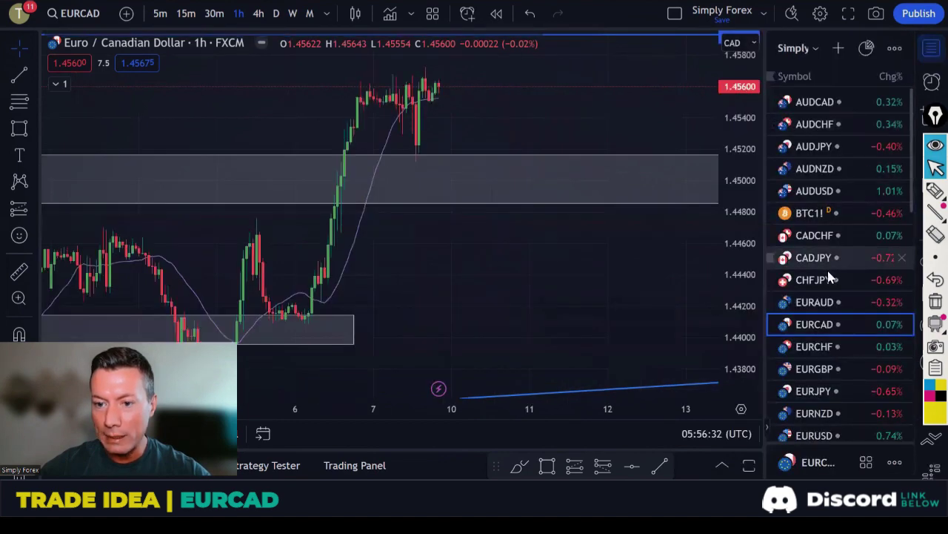
pyautogui.scroll(-1, 830, 335)
pyautogui.scroll(-4, 830, 335)
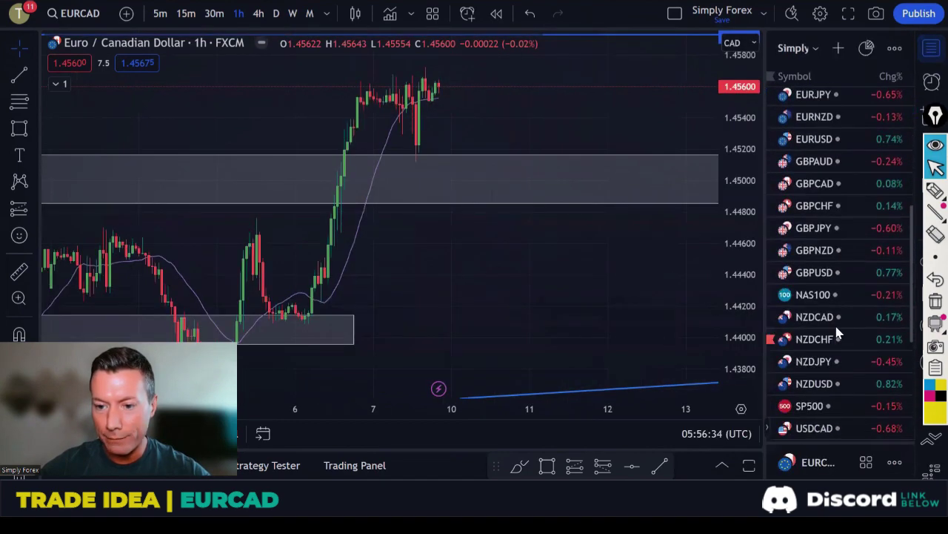
pyautogui.click(844, 339)
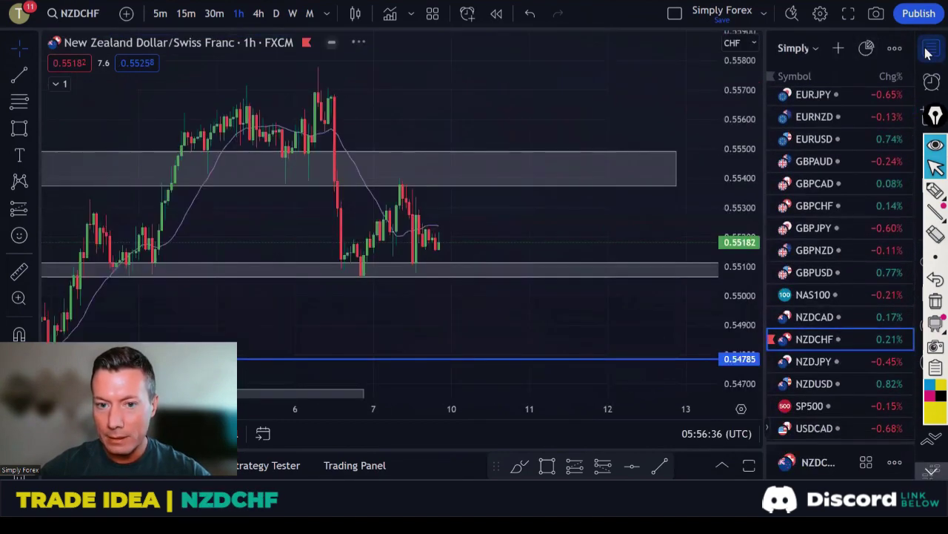
pyautogui.click(932, 49)
pyautogui.click(276, 14)
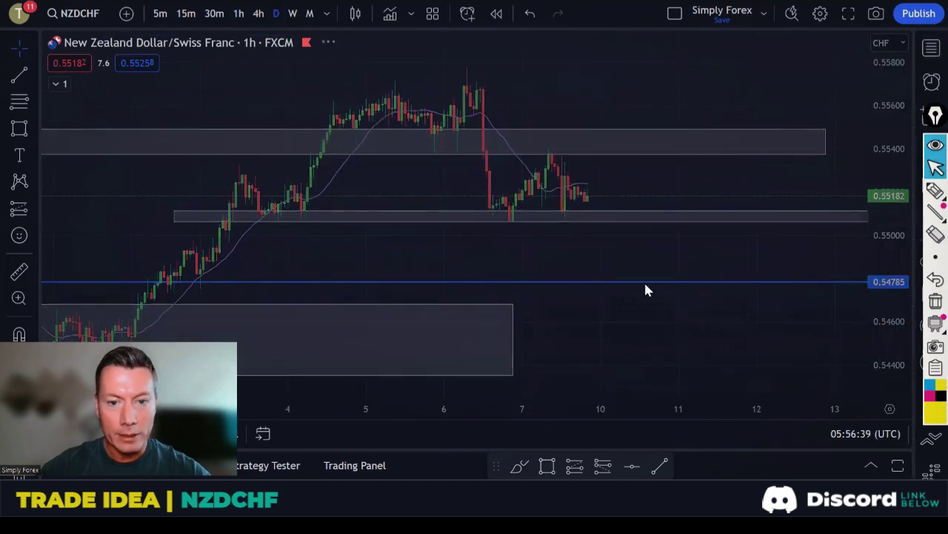
pyautogui.scroll(5, 671, 268)
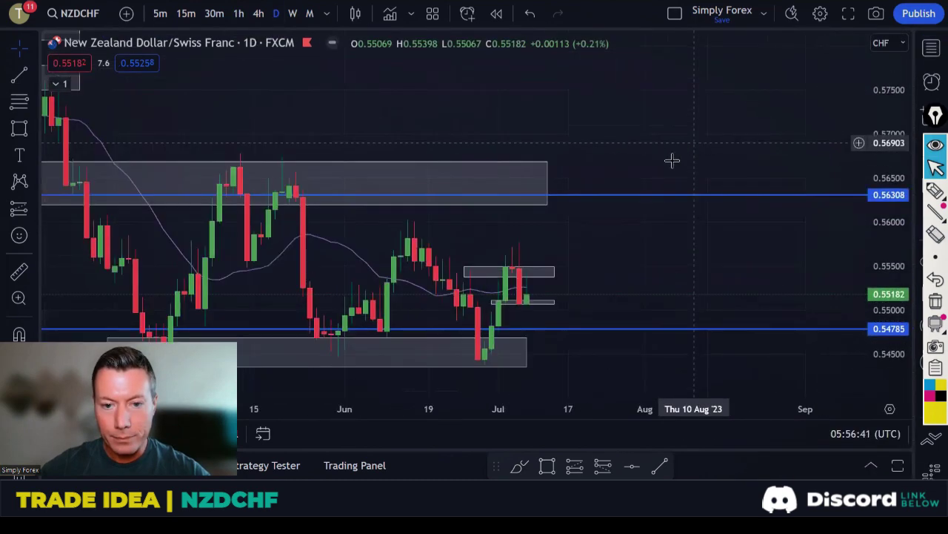
# Step: Remove the 0.56308 horizontal line and recentre the recent candles
pyautogui.rightClick(657, 195)
pyautogui.click(708, 430)
pyautogui.scroll(2, 631, 250)
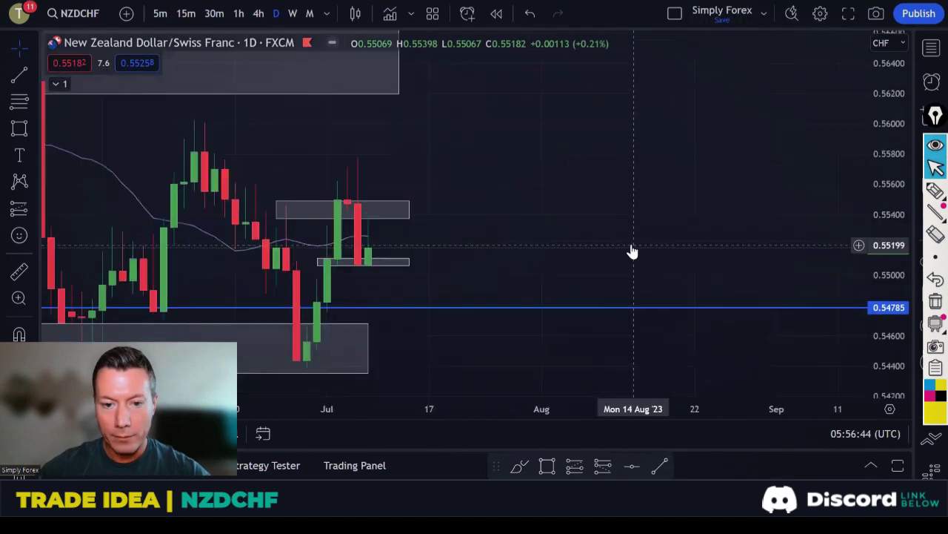
pyautogui.moveTo(493, 168); pyautogui.dragTo(718, 169)
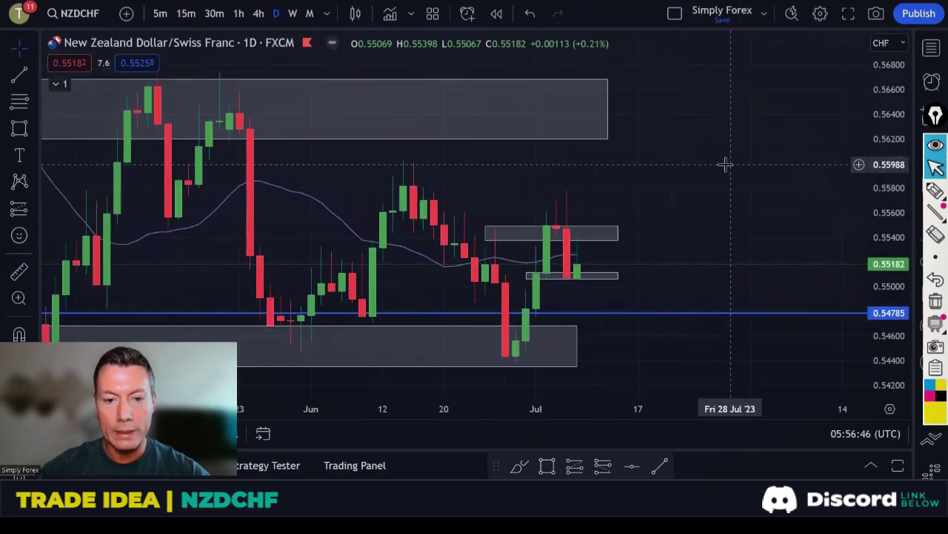
# Step: Trace a yellow zigzag from the May high down to the late-June low
pyautogui.click(935, 190)
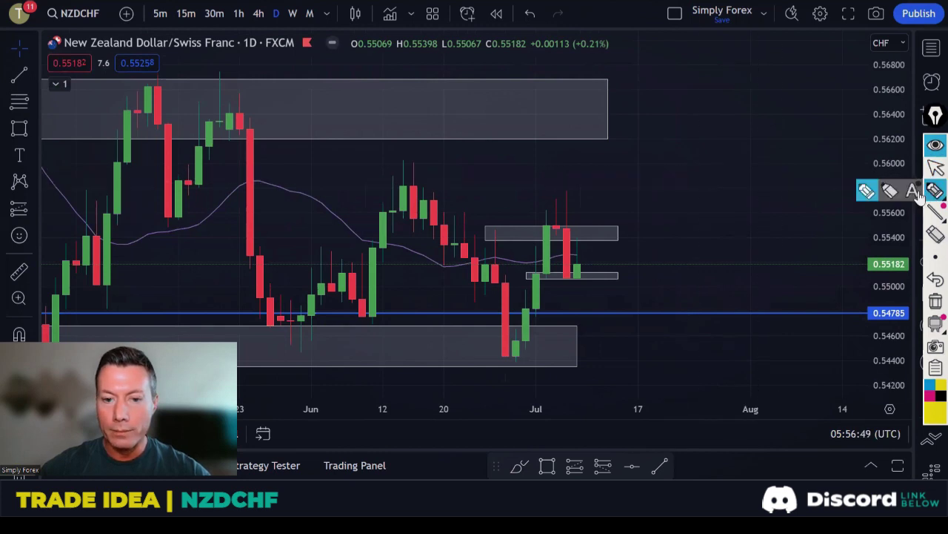
pyautogui.moveTo(245, 130)
pyautogui.mouseDown()
pyautogui.moveTo(298, 331)
pyautogui.moveTo(338, 260)
pyautogui.mouseUp()
pyautogui.moveTo(374, 313)
pyautogui.mouseDown()
pyautogui.moveTo(413, 191)
pyautogui.moveTo(434, 185)
pyautogui.moveTo(445, 159)
pyautogui.moveTo(441, 129)
pyautogui.moveTo(463, 134)
pyautogui.mouseUp()
pyautogui.moveTo(413, 193)
pyautogui.mouseDown()
pyautogui.moveTo(471, 276)
pyautogui.moveTo(504, 360)
pyautogui.mouseUp()
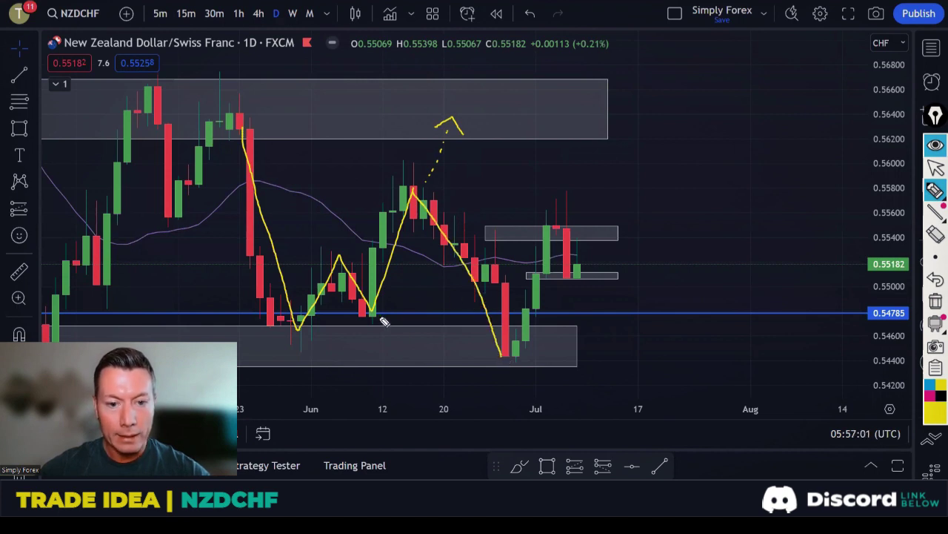
# Step: Underline the June lows, mark the mid-June and early-July highs, and arrow down from the red July candle
pyautogui.moveTo(346, 317); pyautogui.dragTo(408, 317)
pyautogui.moveTo(345, 320); pyautogui.dragTo(407, 320)
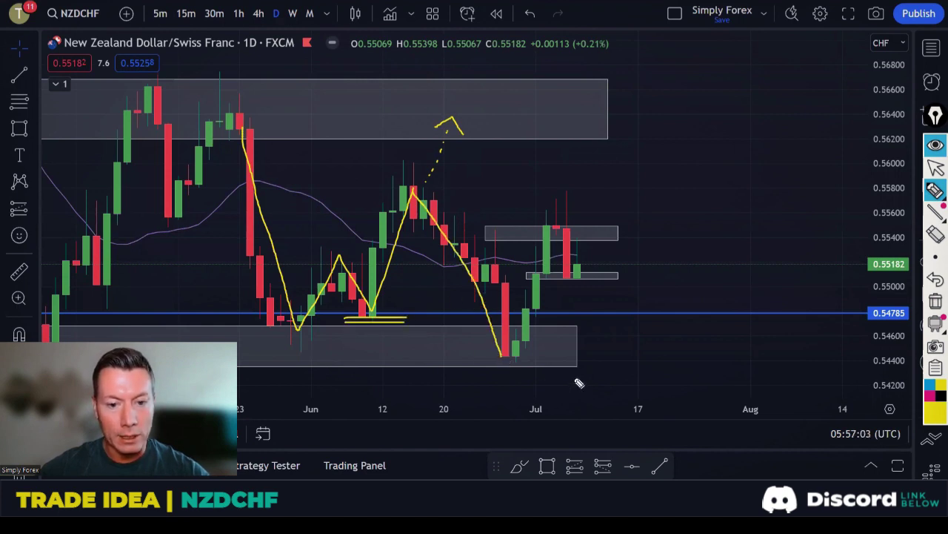
pyautogui.moveTo(476, 352); pyautogui.dragTo(565, 355)
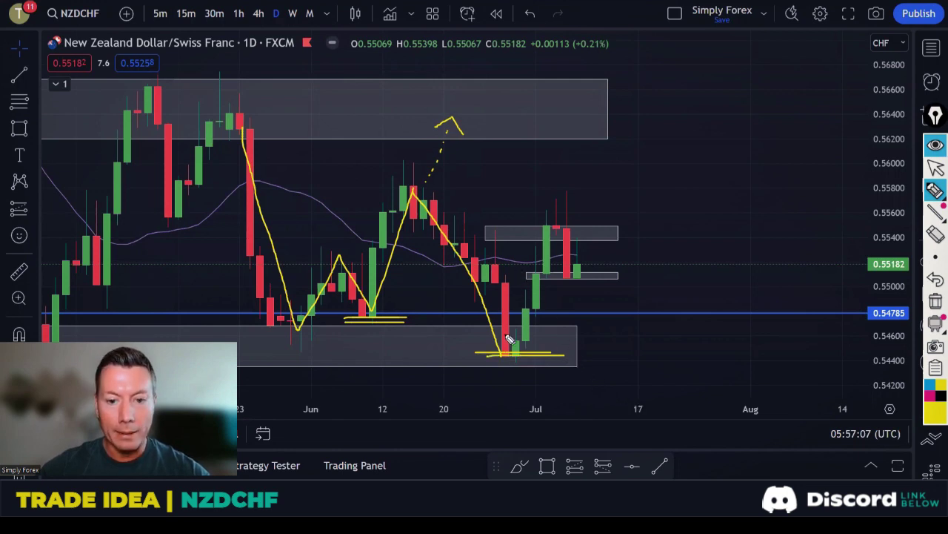
pyautogui.moveTo(503, 353)
pyautogui.mouseDown()
pyautogui.moveTo(539, 276)
pyautogui.moveTo(556, 206)
pyautogui.mouseUp()
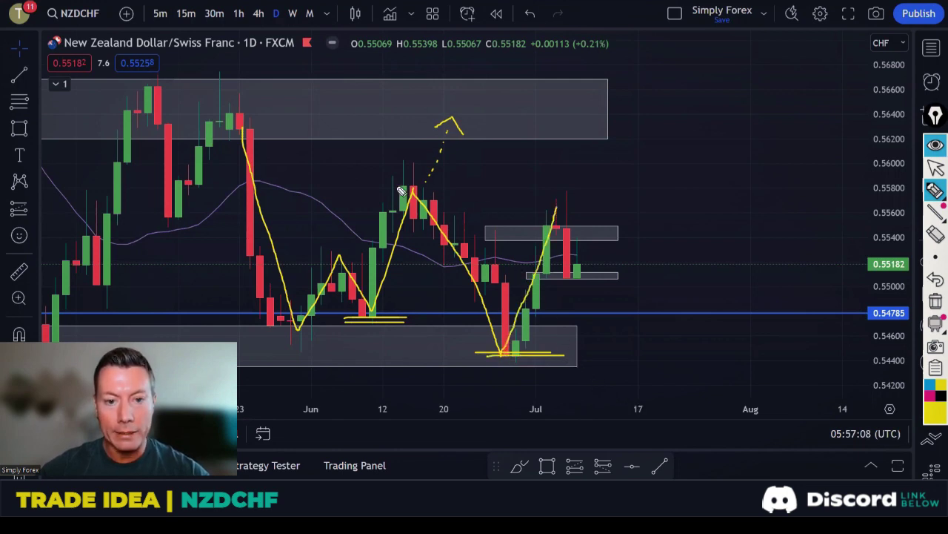
pyautogui.moveTo(378, 182); pyautogui.dragTo(458, 181)
pyautogui.moveTo(515, 212); pyautogui.dragTo(591, 211)
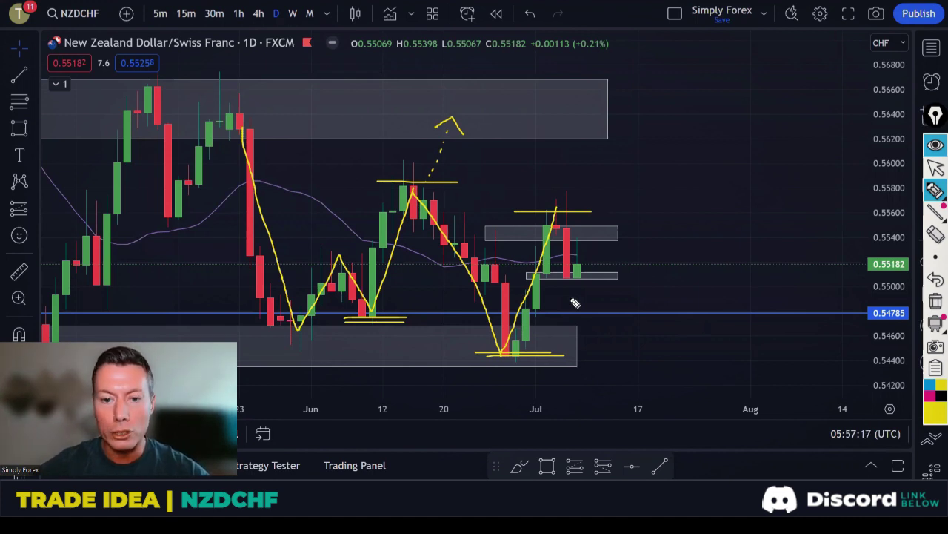
pyautogui.click(933, 193)
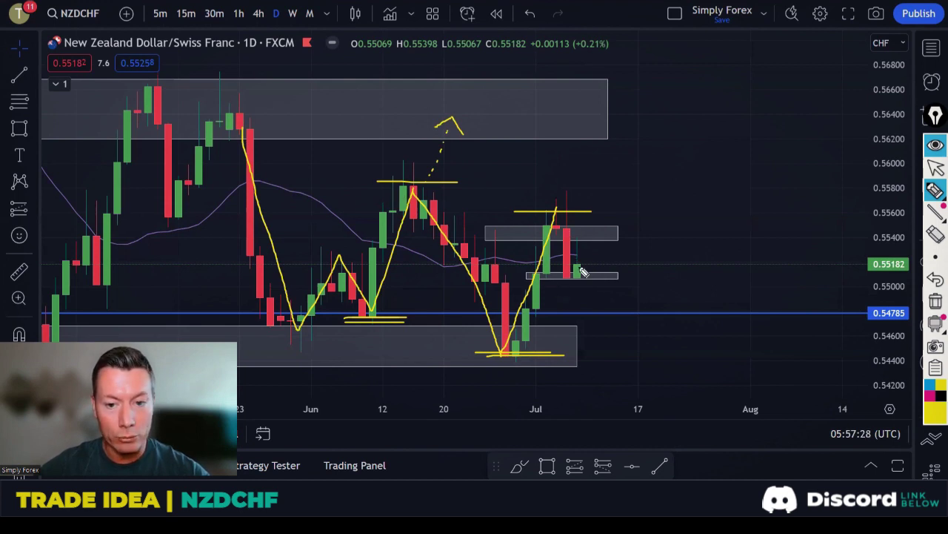
pyautogui.moveTo(577, 264)
pyautogui.mouseDown()
pyautogui.moveTo(636, 355)
pyautogui.moveTo(636, 342)
pyautogui.moveTo(636, 355)
pyautogui.moveTo(594, 348)
pyautogui.mouseUp()
# Step: Clear the yellow drawings and centre the July candles on the NZDCHF daily chart
pyautogui.click(935, 300)
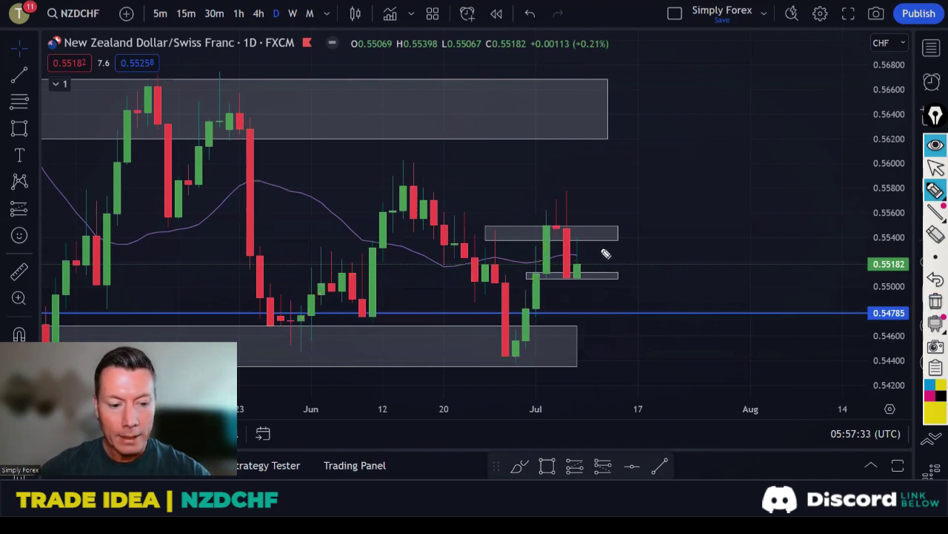
pyautogui.scroll(3, 565, 215)
pyautogui.moveTo(566, 212); pyautogui.dragTo(709, 226)
# Step: Highlight the red July candle and its neighbour, with an arrow to the blue line
pyautogui.click(935, 189)
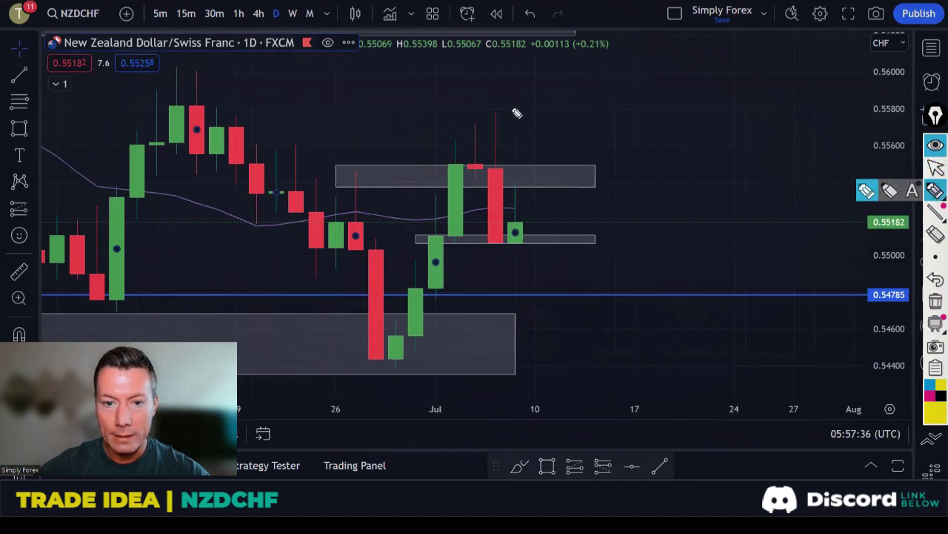
pyautogui.moveTo(513, 109)
pyautogui.mouseDown()
pyautogui.moveTo(491, 116)
pyautogui.moveTo(476, 166)
pyautogui.moveTo(486, 251)
pyautogui.moveTo(546, 240)
pyautogui.moveTo(531, 129)
pyautogui.moveTo(509, 117)
pyautogui.mouseUp()
pyautogui.moveTo(472, 152); pyautogui.dragTo(505, 226)
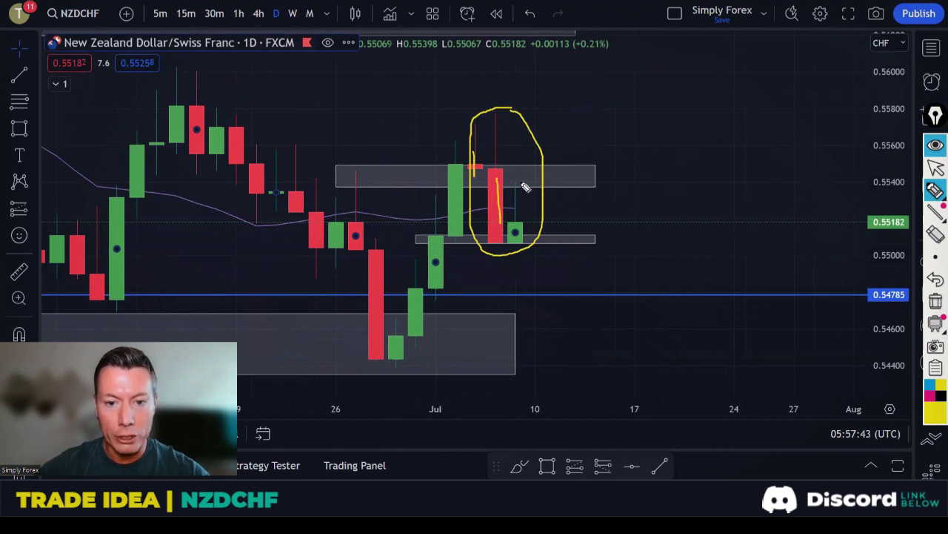
pyautogui.moveTo(525, 185)
pyautogui.mouseDown()
pyautogui.moveTo(506, 203)
pyautogui.moveTo(528, 215)
pyautogui.moveTo(520, 181)
pyautogui.moveTo(513, 186)
pyautogui.mouseUp()
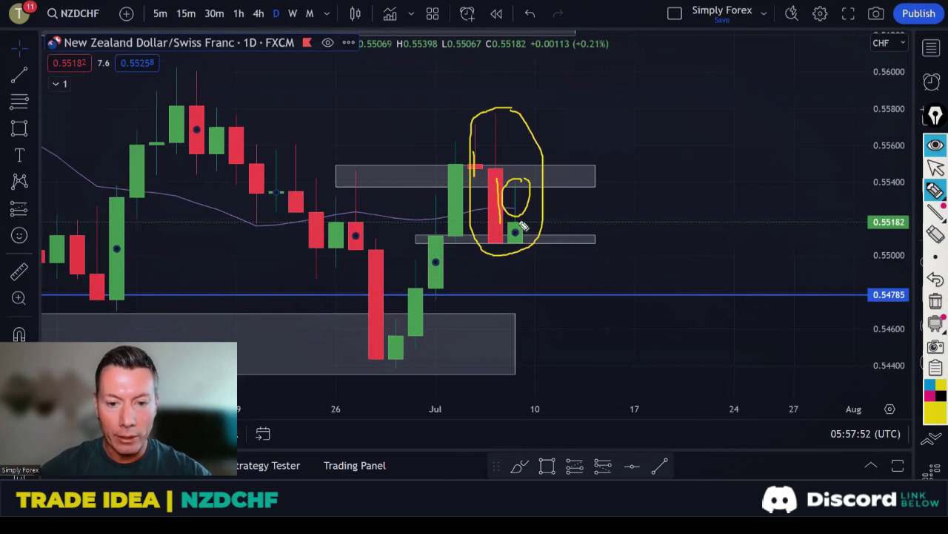
pyautogui.moveTo(521, 222)
pyautogui.mouseDown()
pyautogui.moveTo(554, 295)
pyautogui.moveTo(540, 292)
pyautogui.moveTo(552, 287)
pyautogui.mouseUp()
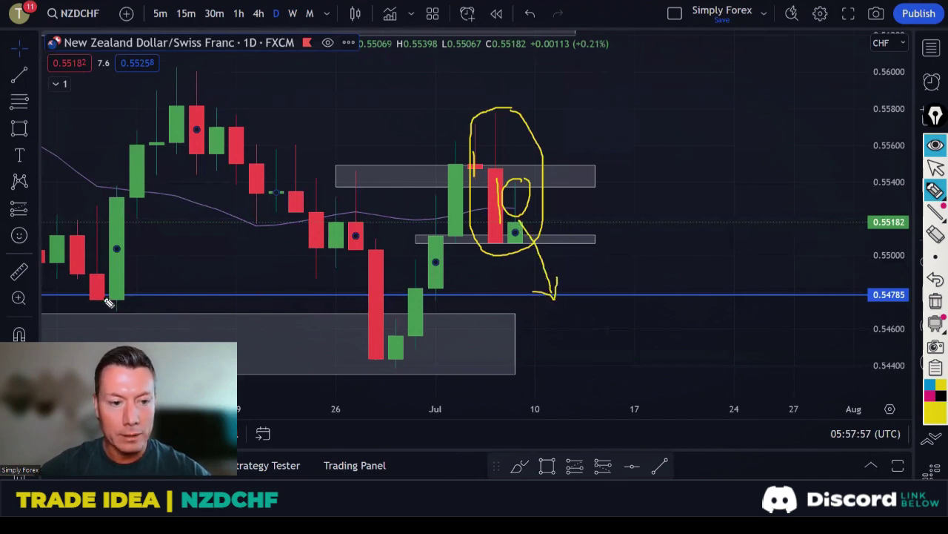
# Step: Mark the earlier lows and the 0.54785 level, extend the arrow to the bottom zone, then clear everything
pyautogui.moveTo(141, 298)
pyautogui.mouseDown()
pyautogui.moveTo(89, 299)
pyautogui.moveTo(131, 304)
pyautogui.mouseUp()
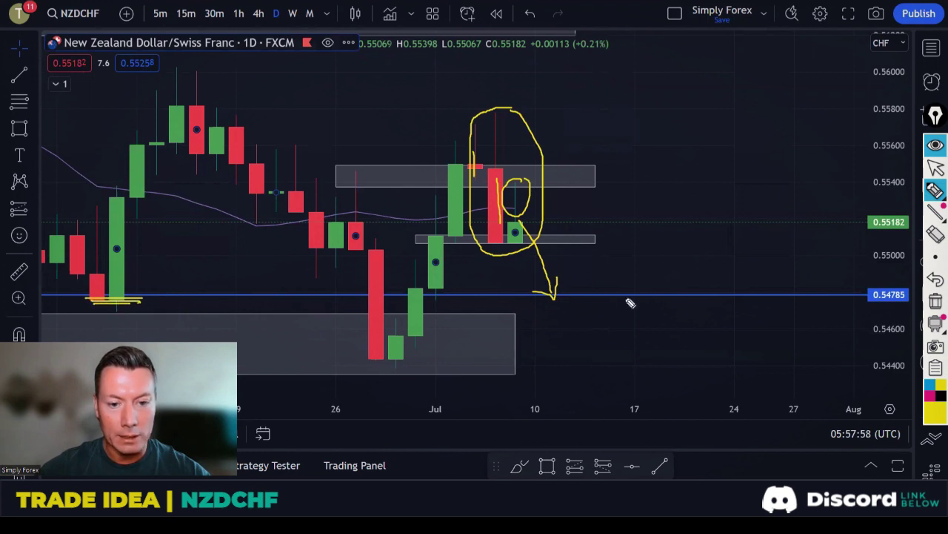
pyautogui.moveTo(904, 289)
pyautogui.mouseDown()
pyautogui.moveTo(890, 315)
pyautogui.moveTo(910, 291)
pyautogui.mouseUp()
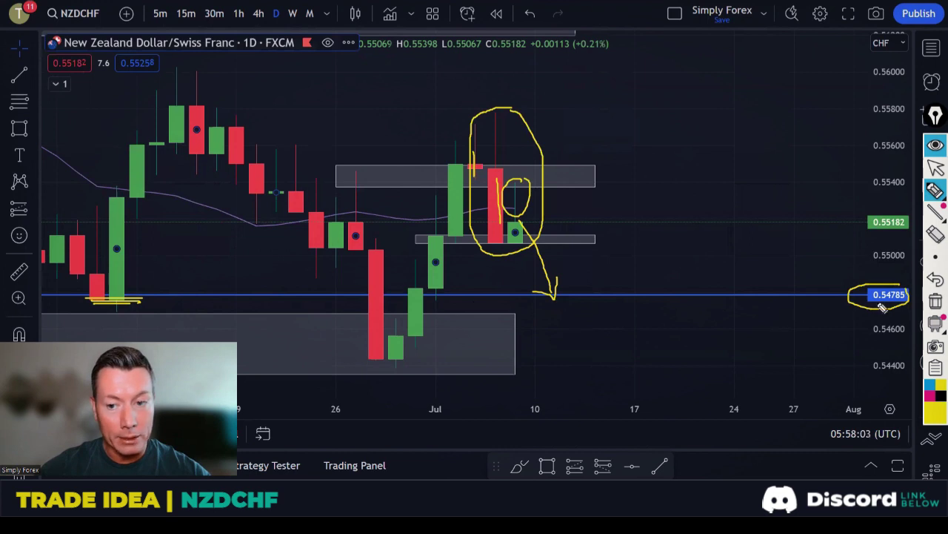
pyautogui.moveTo(559, 311)
pyautogui.mouseDown()
pyautogui.moveTo(585, 363)
pyautogui.moveTo(567, 356)
pyautogui.mouseUp()
pyautogui.moveTo(356, 353); pyautogui.dragTo(436, 352)
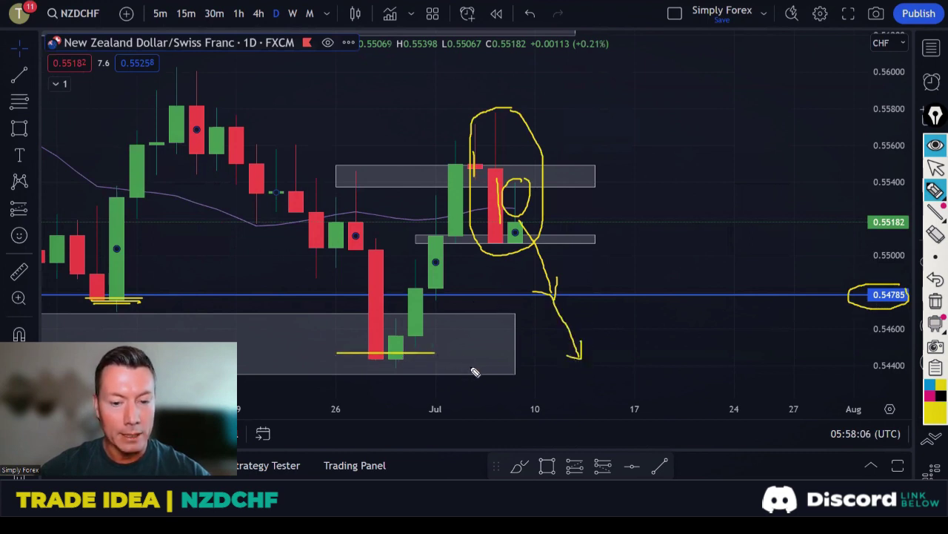
pyautogui.click(935, 300)
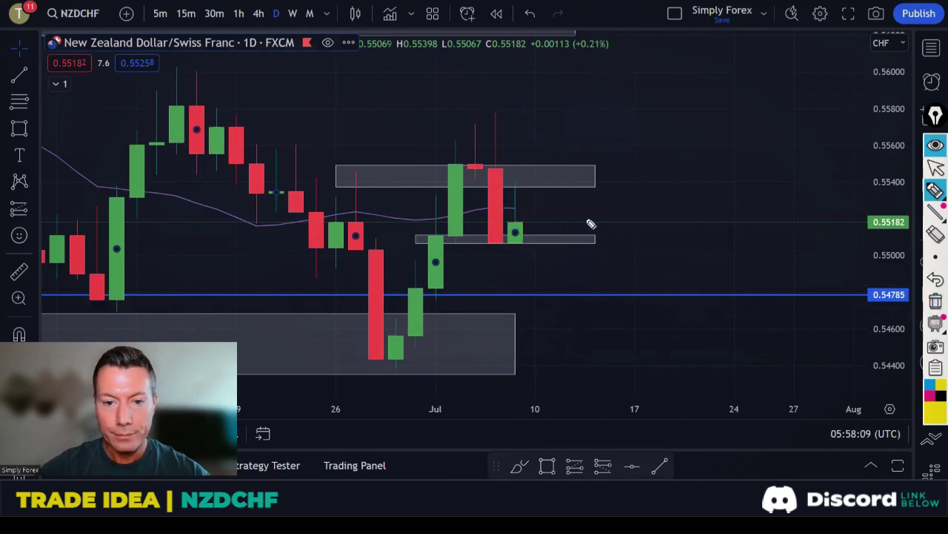
# Step: Switch NZDCHF to 1h candles and frame the recent price action
pyautogui.click(238, 15)
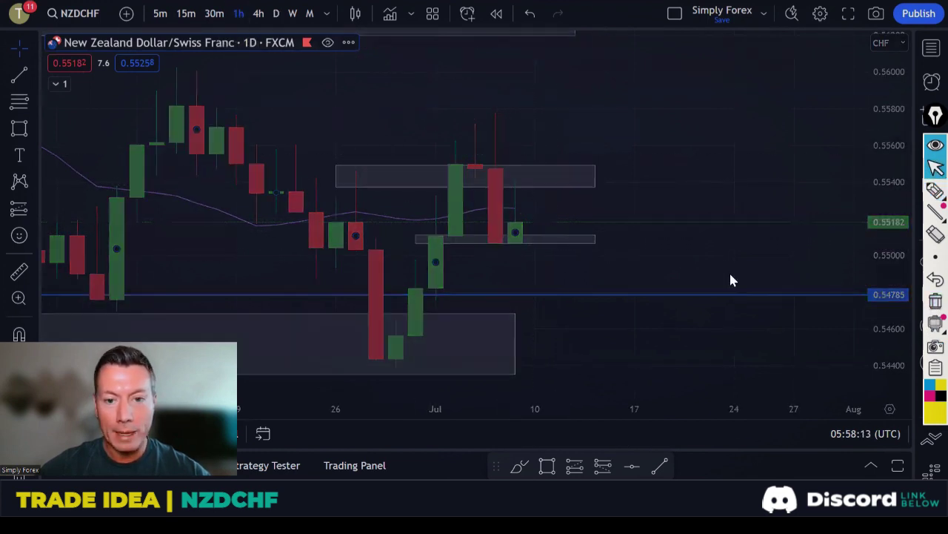
pyautogui.scroll(-8, 671, 226)
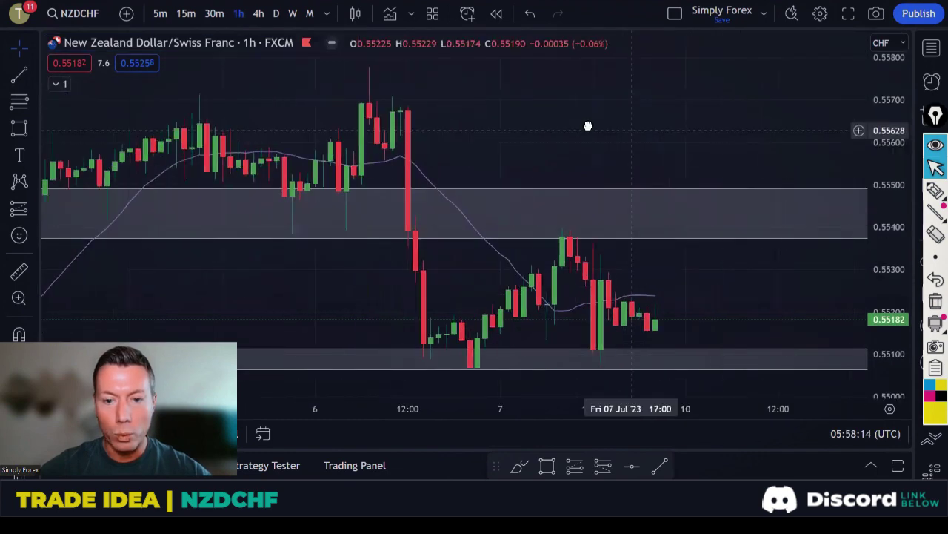
pyautogui.scroll(-3, 745, 260)
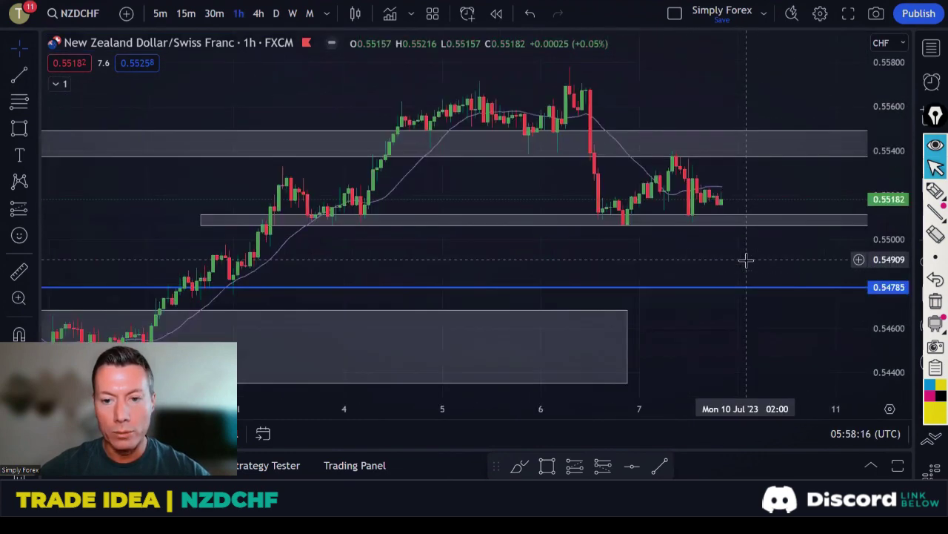
pyautogui.moveTo(746, 261); pyautogui.dragTo(645, 259)
pyautogui.moveTo(634, 259); pyautogui.dragTo(616, 262)
# Step: Sketch a highlighter curve up to resistance, circling its top and marking prior highs
pyautogui.click(935, 191)
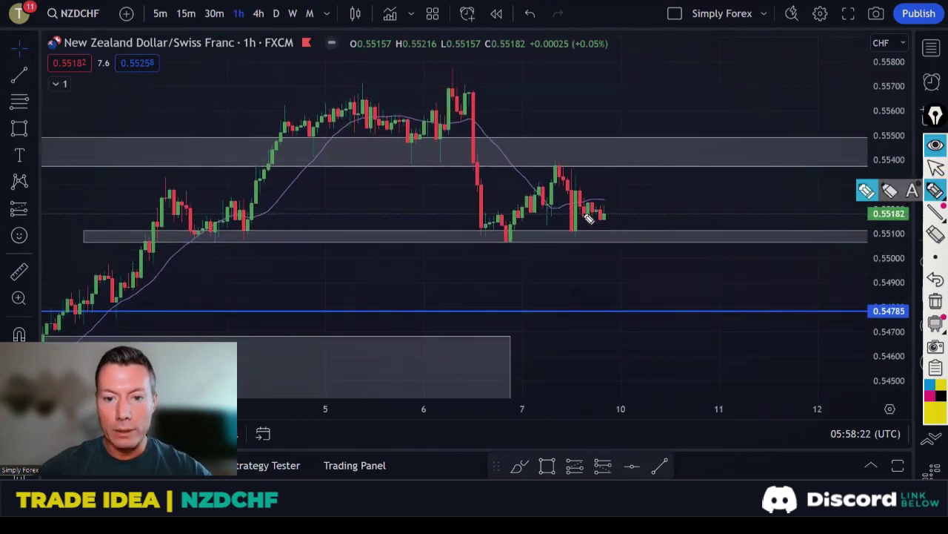
pyautogui.moveTo(575, 222)
pyautogui.mouseDown()
pyautogui.moveTo(615, 212)
pyautogui.moveTo(625, 164)
pyautogui.moveTo(617, 167)
pyautogui.moveTo(650, 156)
pyautogui.mouseUp()
pyautogui.moveTo(535, 160); pyautogui.dragTo(584, 161)
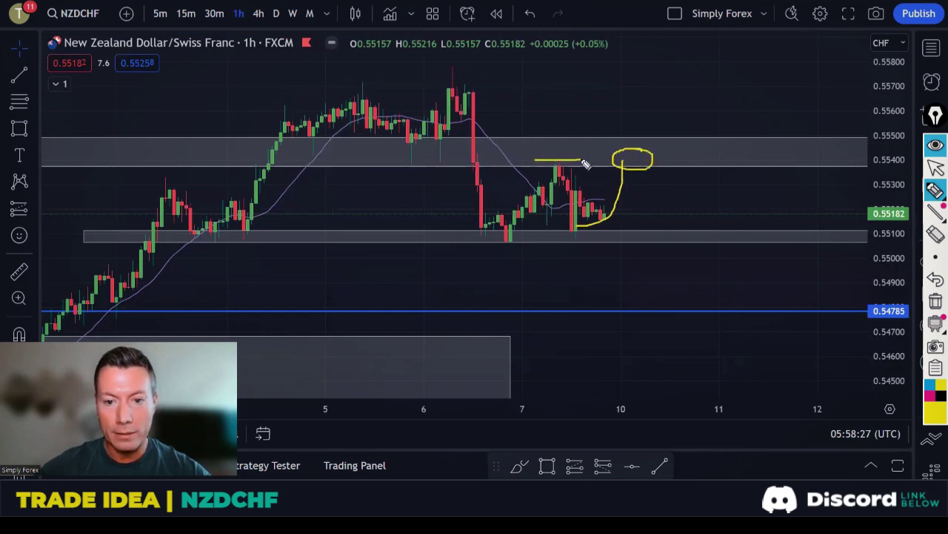
pyautogui.moveTo(431, 155); pyautogui.dragTo(459, 156)
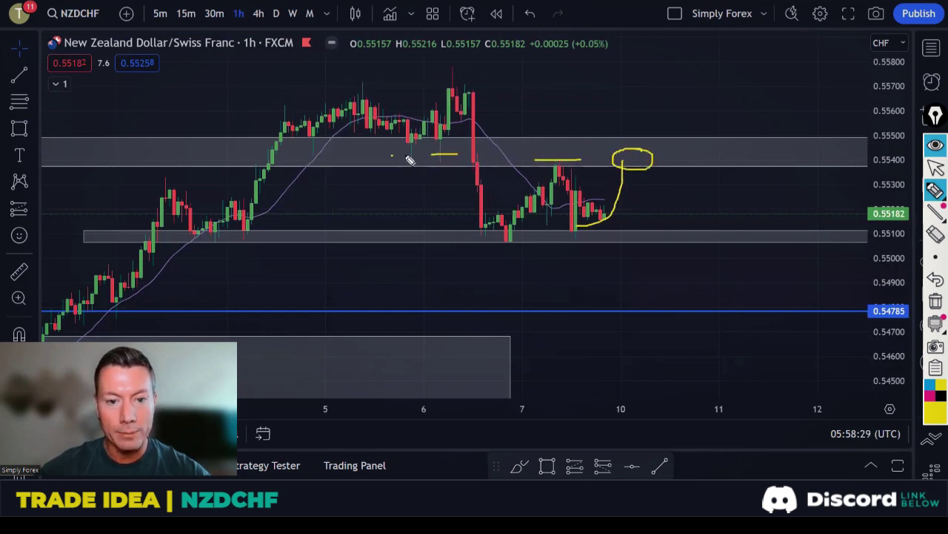
pyautogui.moveTo(299, 150); pyautogui.dragTo(331, 149)
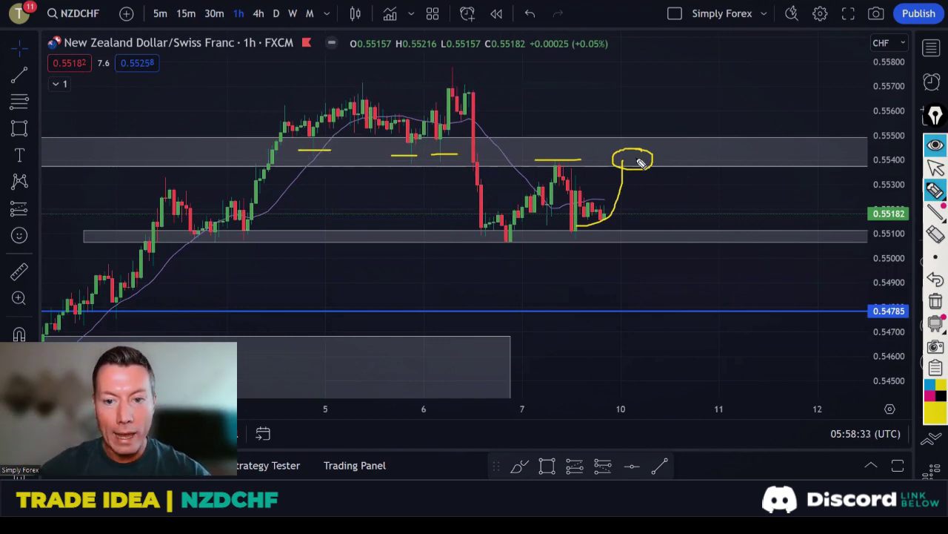
# Step: Draw the projection arrow down through support to the blue level, then clear the sketch
pyautogui.moveTo(636, 157); pyautogui.dragTo(681, 234)
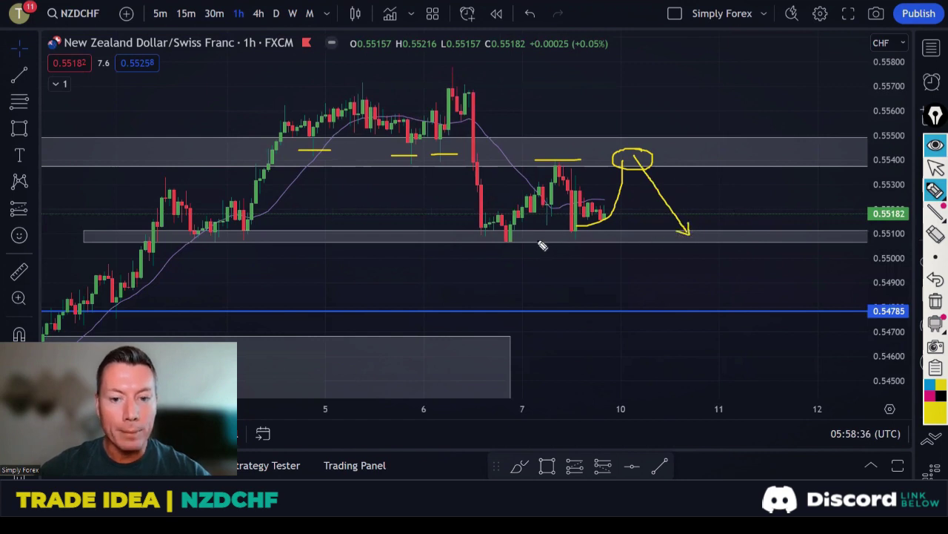
pyautogui.moveTo(495, 237); pyautogui.dragTo(582, 238)
pyautogui.moveTo(691, 240)
pyautogui.mouseDown()
pyautogui.moveTo(728, 294)
pyautogui.moveTo(746, 298)
pyautogui.moveTo(727, 318)
pyautogui.mouseUp()
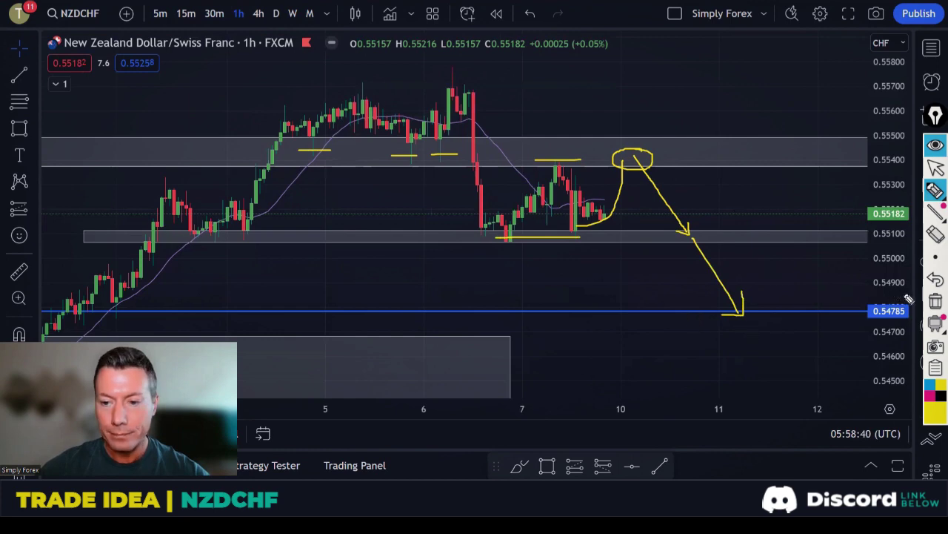
pyautogui.click(935, 301)
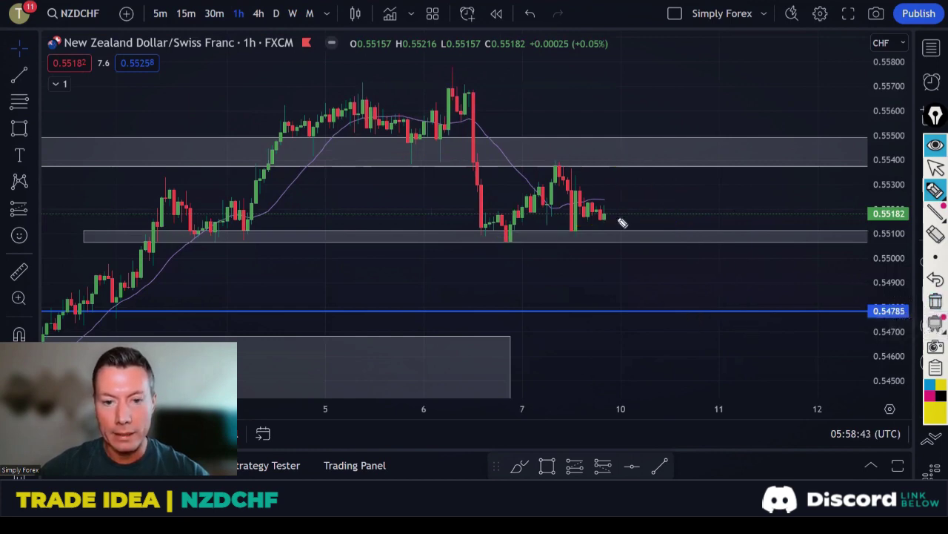
# Step: Sketch a head-and-shoulders zigzag, neckline and drop to the blue level, then clear it
pyautogui.moveTo(471, 111)
pyautogui.mouseDown()
pyautogui.moveTo(516, 226)
pyautogui.moveTo(559, 174)
pyautogui.moveTo(584, 232)
pyautogui.moveTo(601, 213)
pyautogui.moveTo(619, 235)
pyautogui.moveTo(627, 227)
pyautogui.moveTo(662, 249)
pyautogui.mouseUp()
pyautogui.moveTo(485, 237)
pyautogui.mouseDown()
pyautogui.moveTo(630, 235)
pyautogui.moveTo(667, 250)
pyautogui.moveTo(654, 258)
pyautogui.mouseUp()
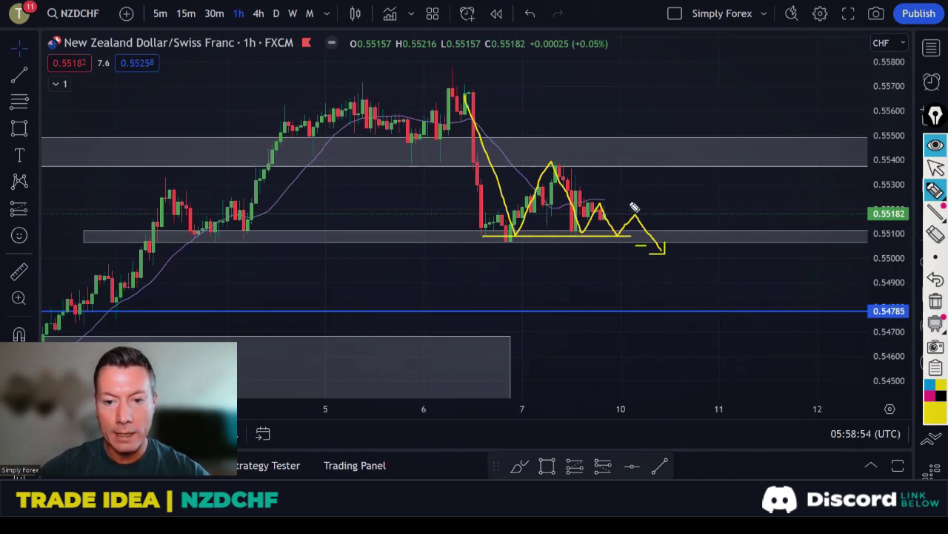
pyautogui.moveTo(625, 201); pyautogui.dragTo(641, 201)
pyautogui.moveTo(669, 258)
pyautogui.mouseDown()
pyautogui.moveTo(705, 308)
pyautogui.moveTo(686, 320)
pyautogui.mouseUp()
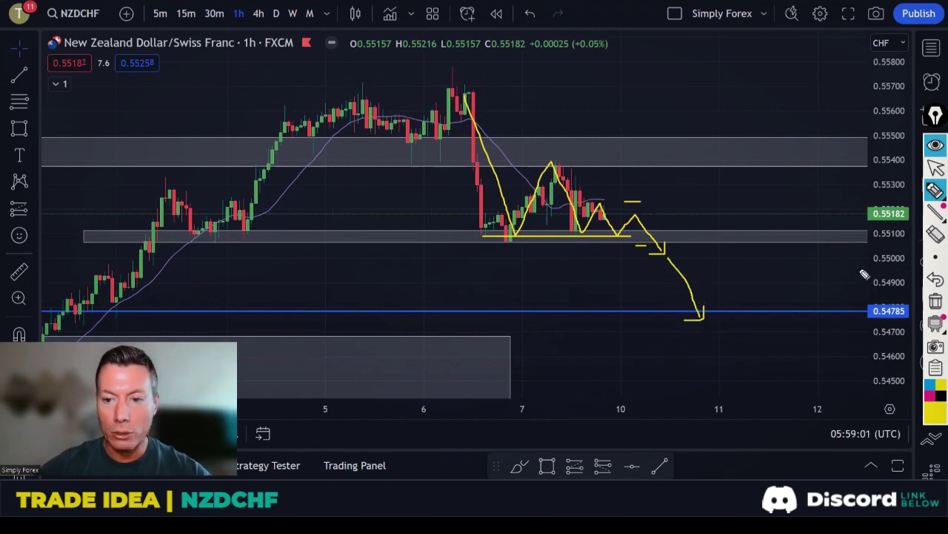
pyautogui.click(936, 300)
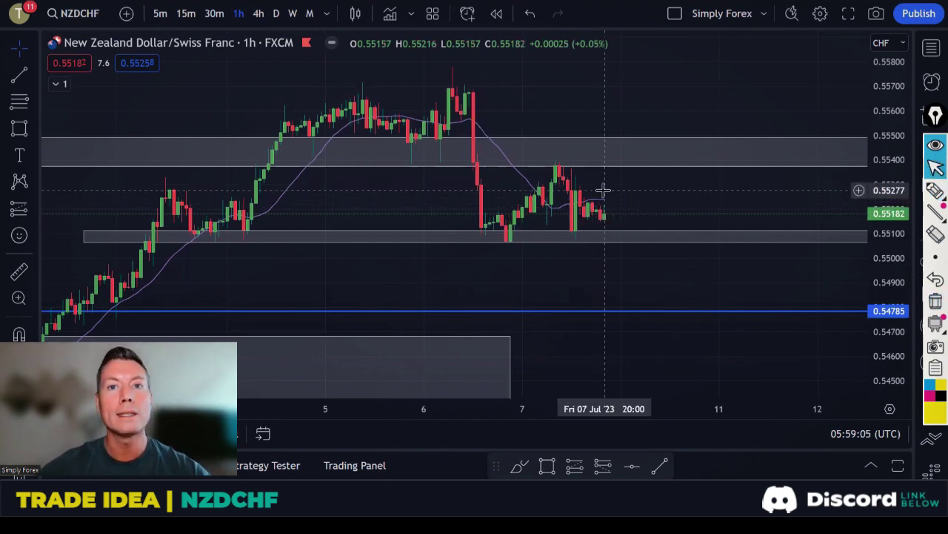
# Step: Open the symbol watchlist and choose NZDCAD
pyautogui.click(932, 48)
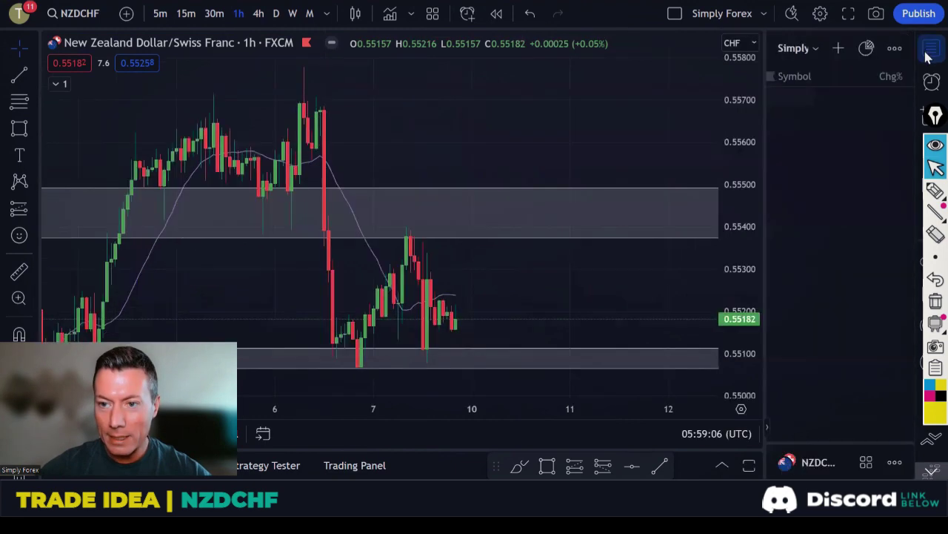
pyautogui.scroll(-3, 839, 185)
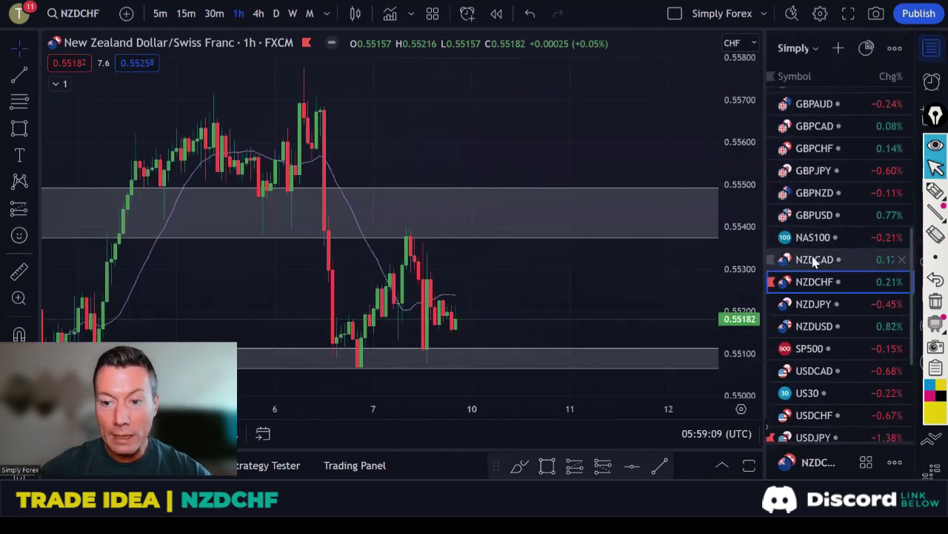
pyautogui.click(814, 259)
# Step: Close the watchlist and show NZDCAD weekly candles framed on recent bars
pyautogui.click(931, 49)
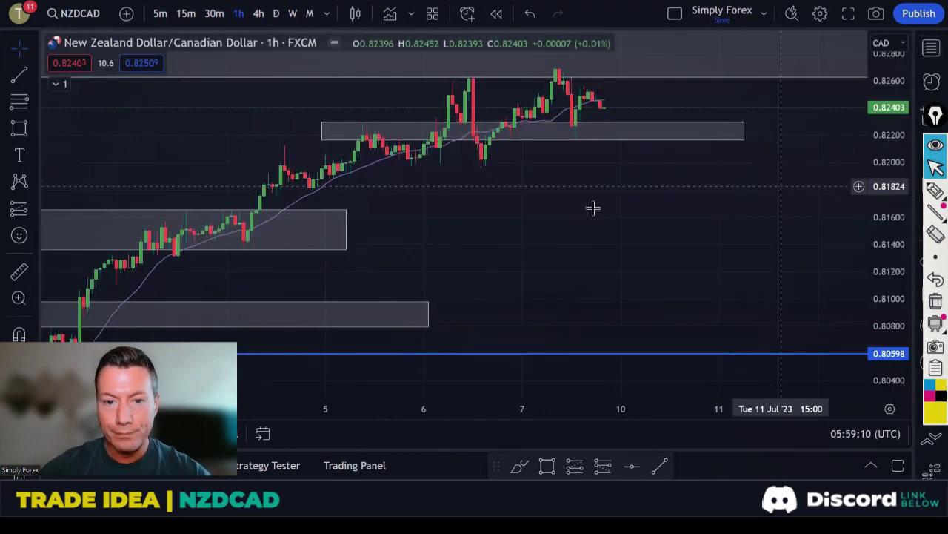
pyautogui.click(277, 14)
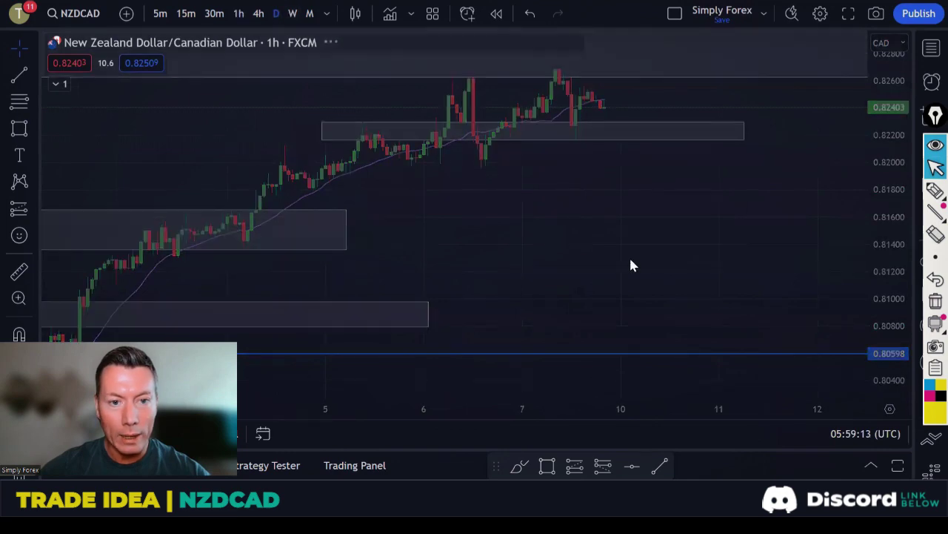
pyautogui.click(293, 13)
pyautogui.scroll(3, 657, 190)
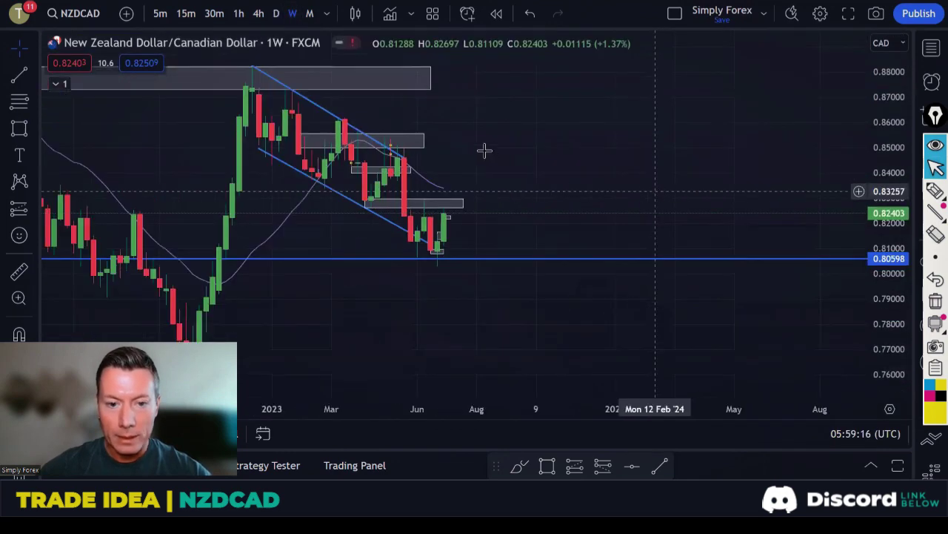
pyautogui.moveTo(646, 185); pyautogui.dragTo(746, 175)
pyautogui.scroll(4, 747, 175)
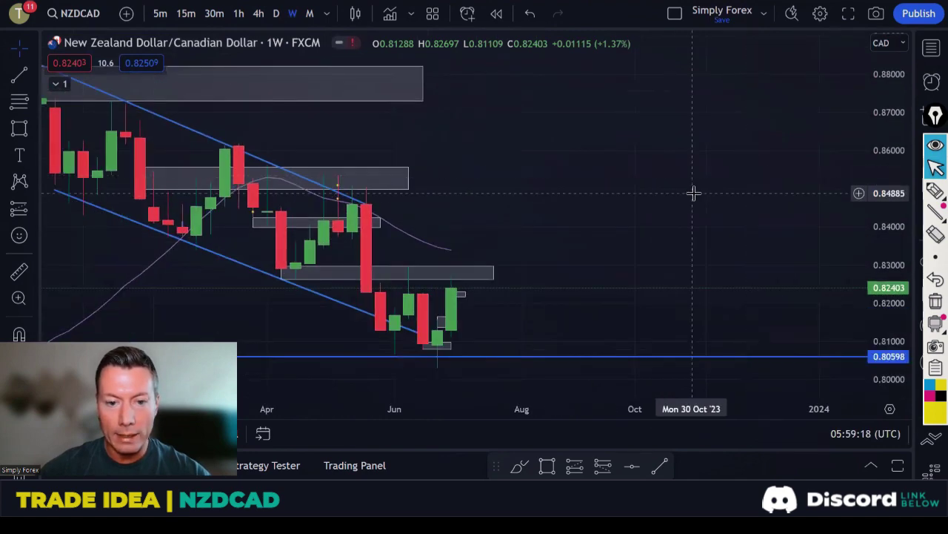
# Step: Mark the grey zone's top, circle the latest green weekly candle, clear, and return to daily
pyautogui.click(935, 191)
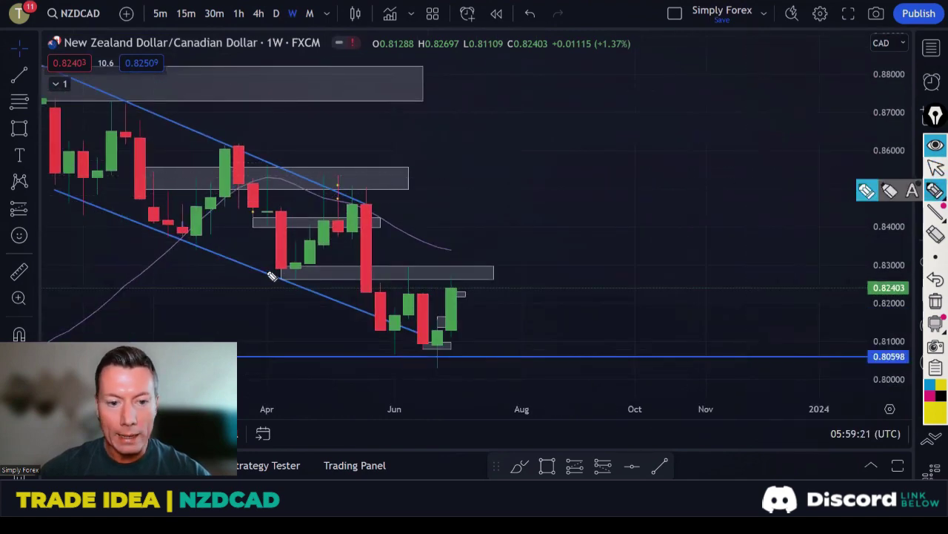
pyautogui.moveTo(267, 273); pyautogui.dragTo(490, 272)
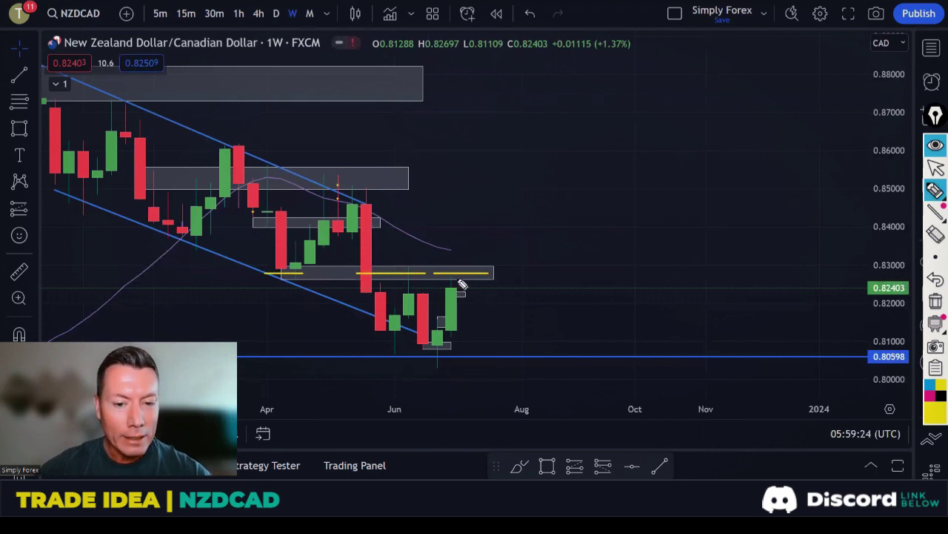
pyautogui.moveTo(460, 288)
pyautogui.mouseDown()
pyautogui.moveTo(450, 276)
pyautogui.moveTo(445, 333)
pyautogui.moveTo(469, 309)
pyautogui.moveTo(458, 283)
pyautogui.mouseUp()
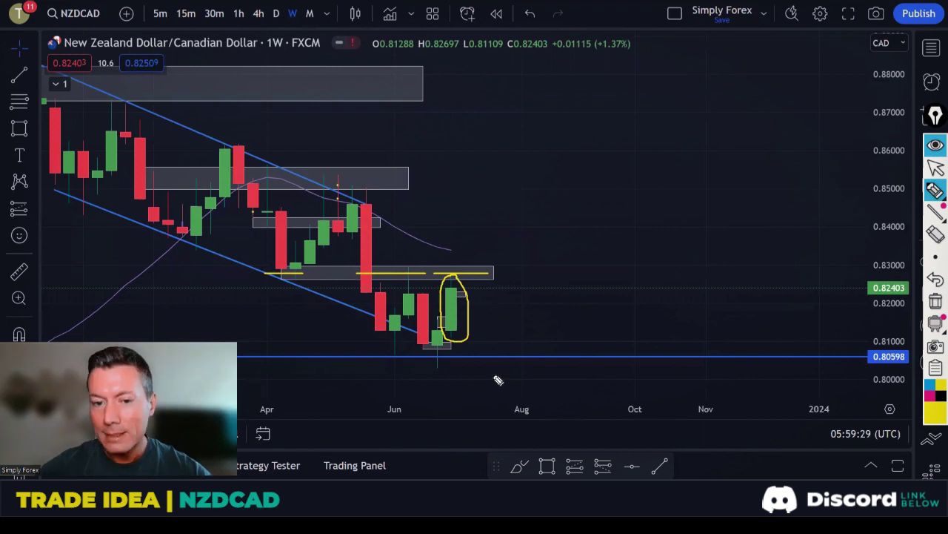
pyautogui.click(935, 301)
pyautogui.click(276, 13)
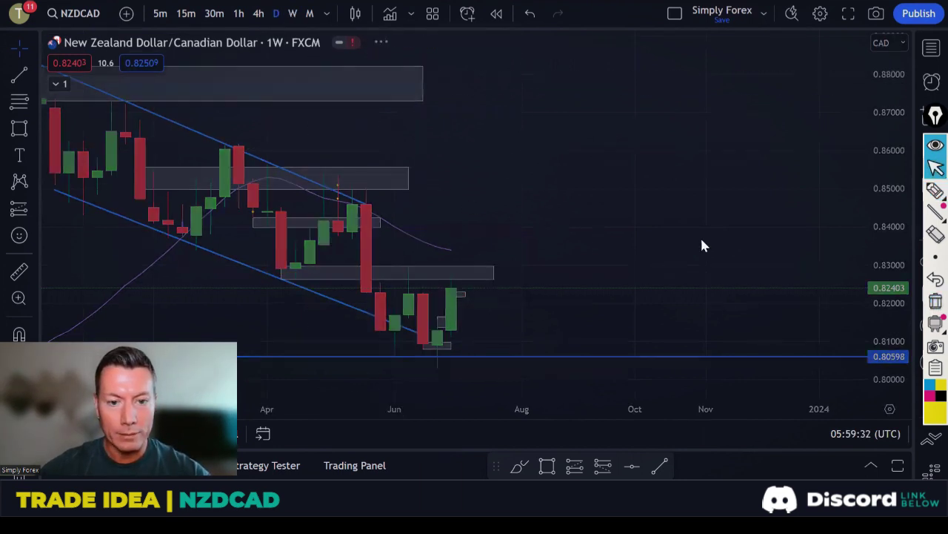
# Step: Circle the latest daily candles below the zone with a pointer stroke and dash, then clear
pyautogui.scroll(-2, 599, 210)
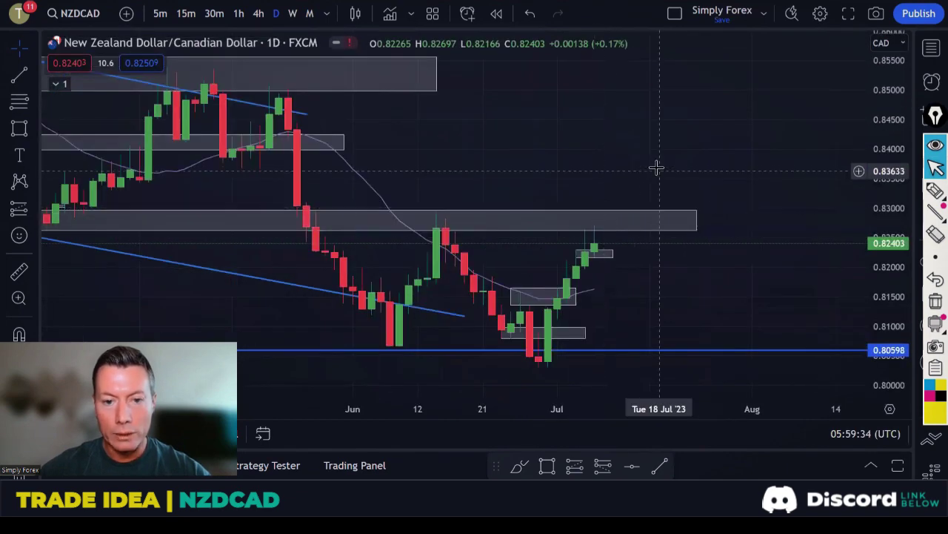
pyautogui.scroll(3, 657, 165)
pyautogui.click(935, 191)
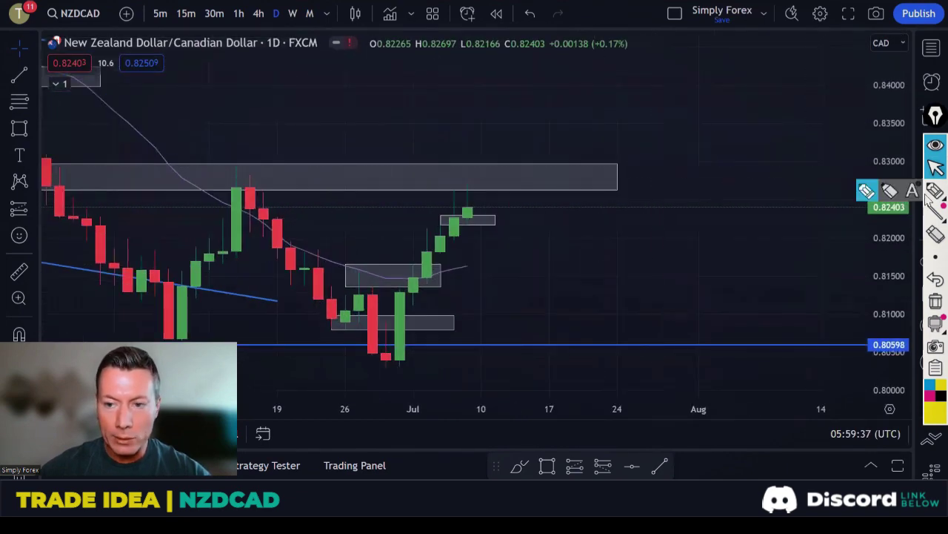
pyautogui.moveTo(473, 178)
pyautogui.mouseDown()
pyautogui.moveTo(445, 210)
pyautogui.moveTo(459, 222)
pyautogui.moveTo(485, 206)
pyautogui.moveTo(473, 179)
pyautogui.mouseUp()
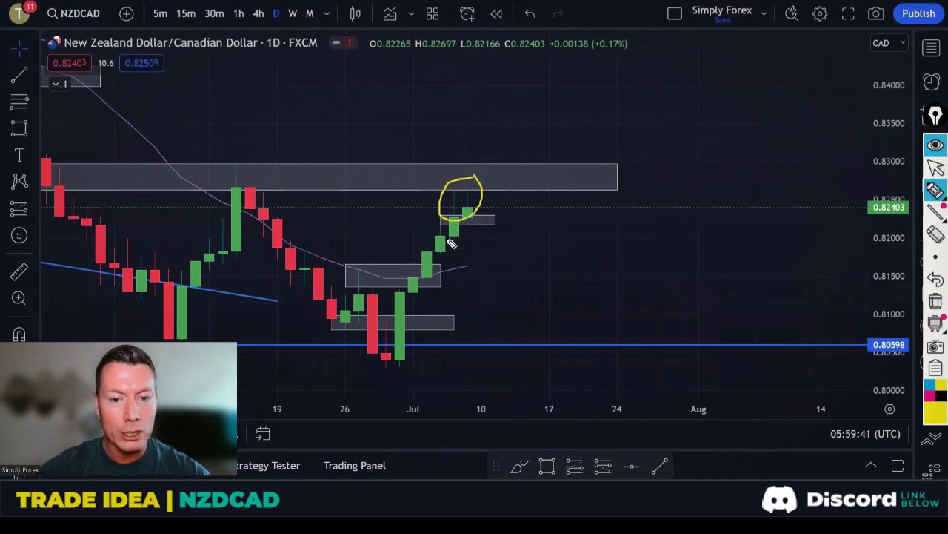
pyautogui.moveTo(425, 145)
pyautogui.mouseDown()
pyautogui.moveTo(451, 183)
pyautogui.moveTo(473, 191)
pyautogui.mouseUp()
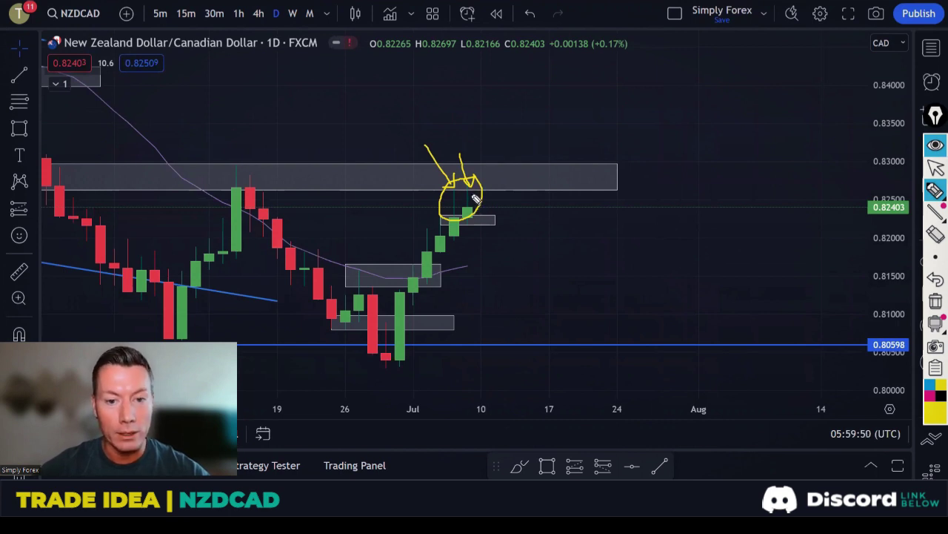
pyautogui.moveTo(448, 203); pyautogui.dragTo(459, 202)
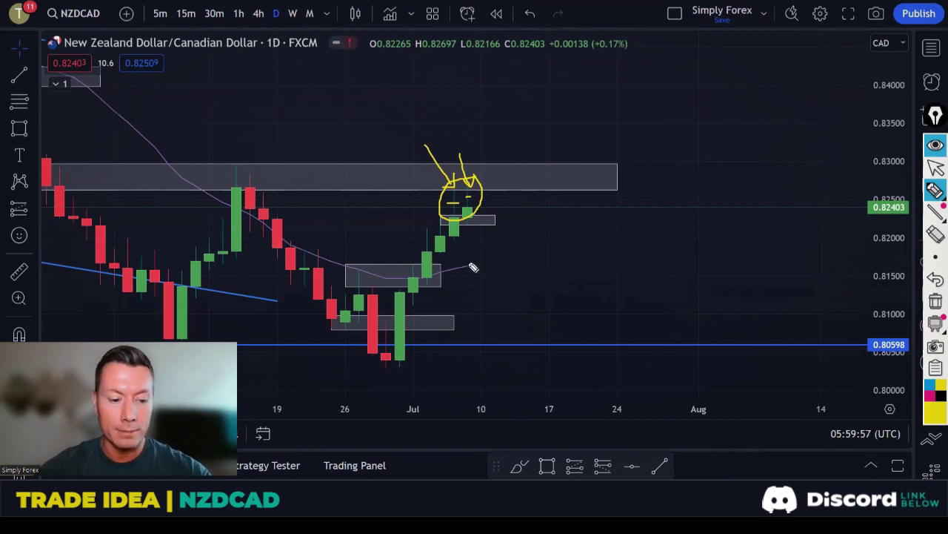
pyautogui.hotkey('ctrl', 'shift', 'c')
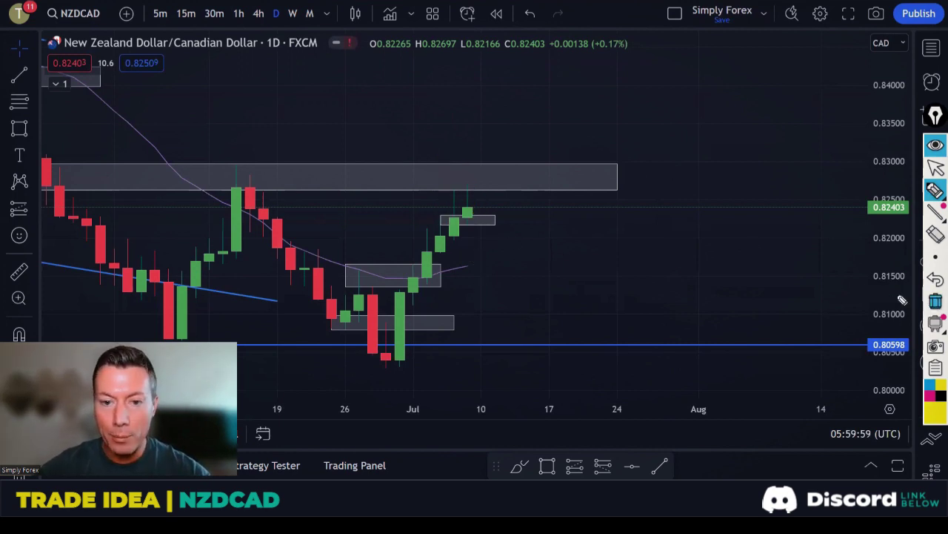
# Step: Sketch and erase two downward arrows, then raise the blue level line to about 0.817
pyautogui.moveTo(483, 198); pyautogui.dragTo(522, 256)
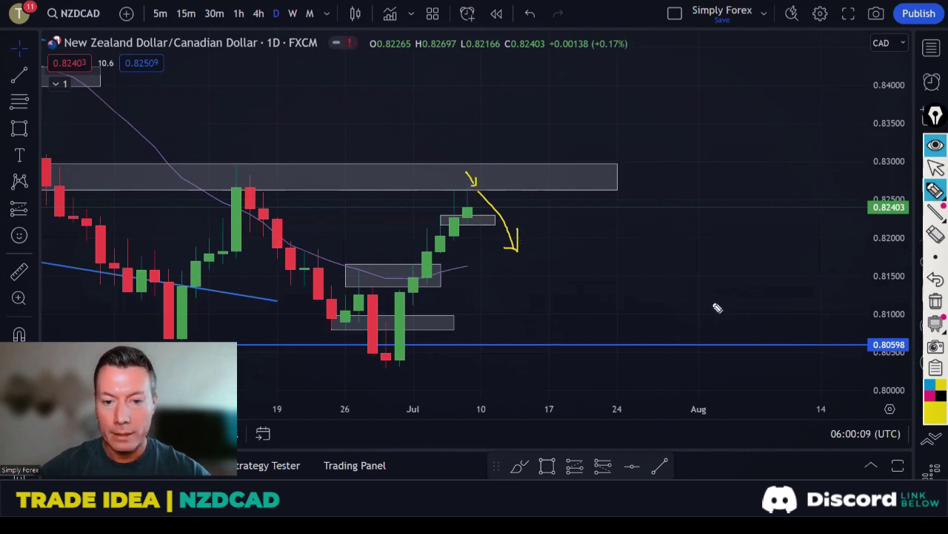
pyautogui.moveTo(490, 178)
pyautogui.mouseDown()
pyautogui.moveTo(541, 239)
pyautogui.moveTo(541, 220)
pyautogui.moveTo(527, 243)
pyautogui.mouseUp()
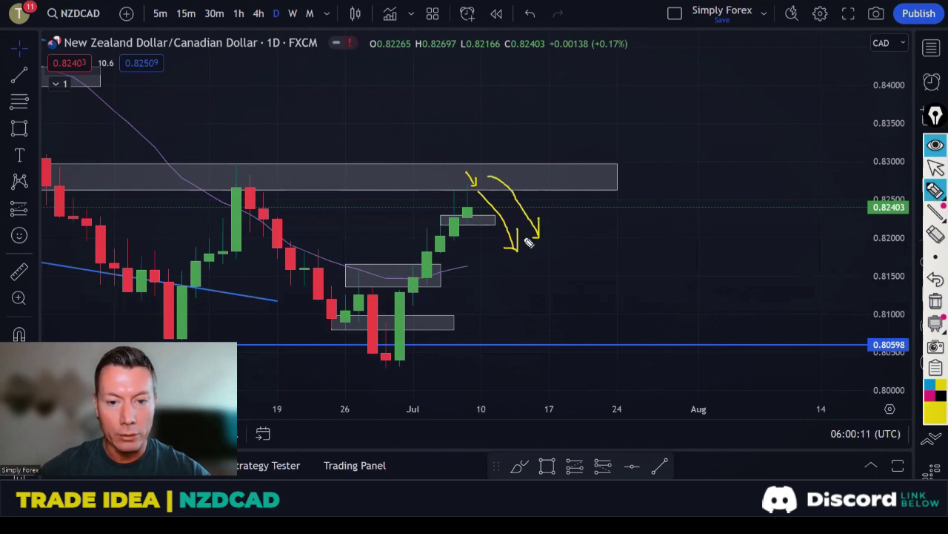
pyautogui.click(935, 301)
pyautogui.moveTo(531, 352); pyautogui.dragTo(534, 249)
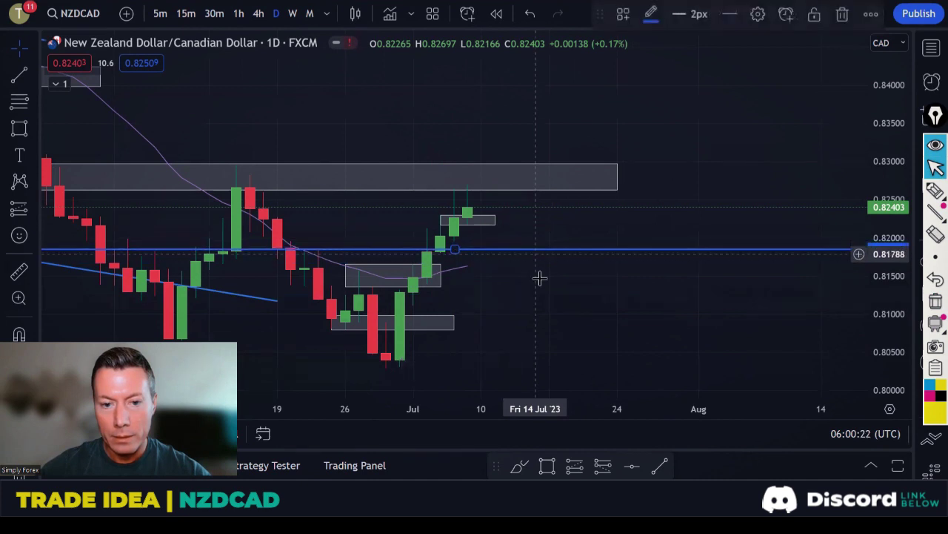
# Step: Mark earlier touches of the level and trace the moving average curve in yellow
pyautogui.click(540, 278)
pyautogui.moveTo(934, 190)
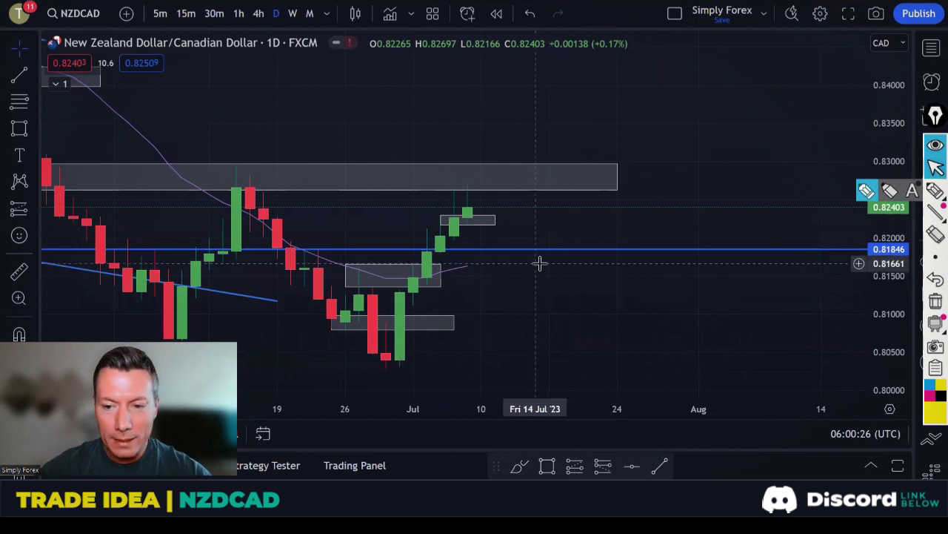
pyautogui.click(933, 191)
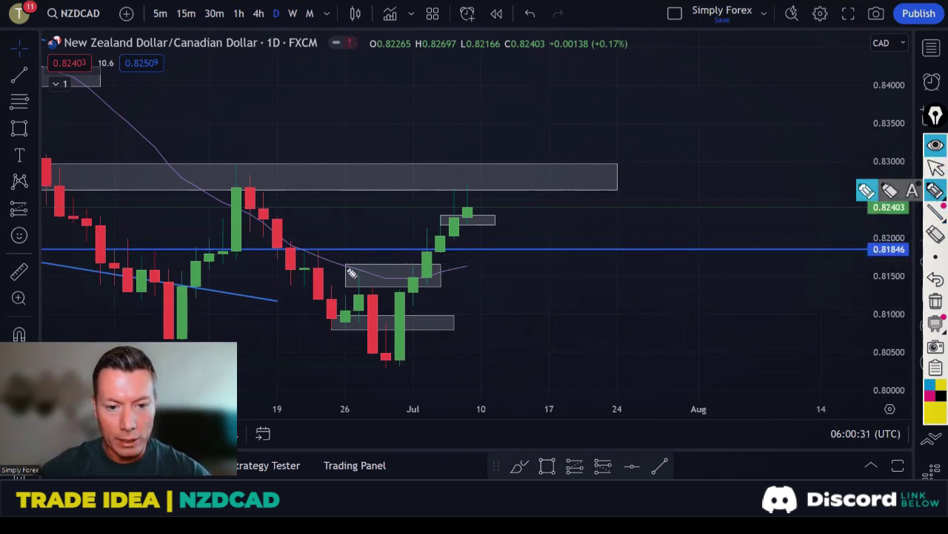
pyautogui.moveTo(294, 253); pyautogui.dragTo(320, 252)
pyautogui.moveTo(131, 253); pyautogui.dragTo(116, 254)
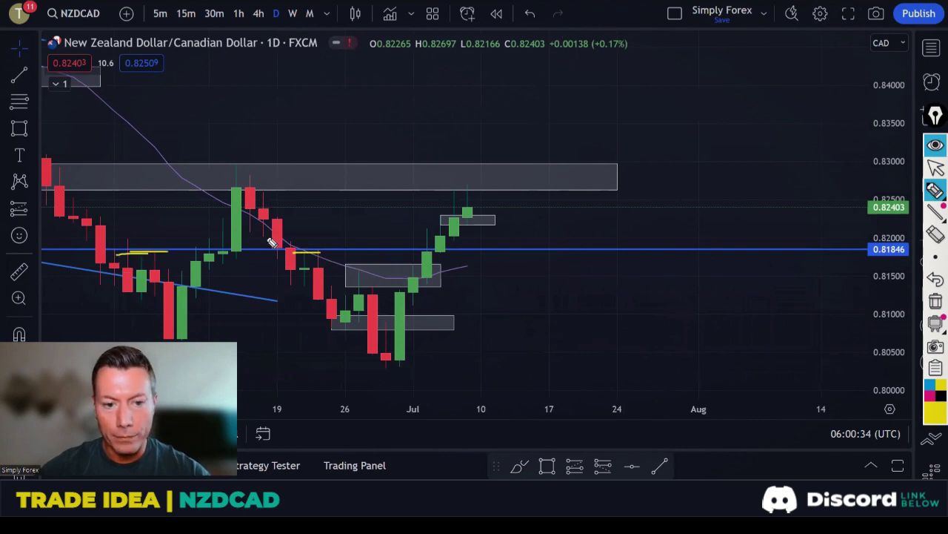
pyautogui.moveTo(265, 223)
pyautogui.mouseDown()
pyautogui.moveTo(414, 283)
pyautogui.moveTo(470, 266)
pyautogui.mouseUp()
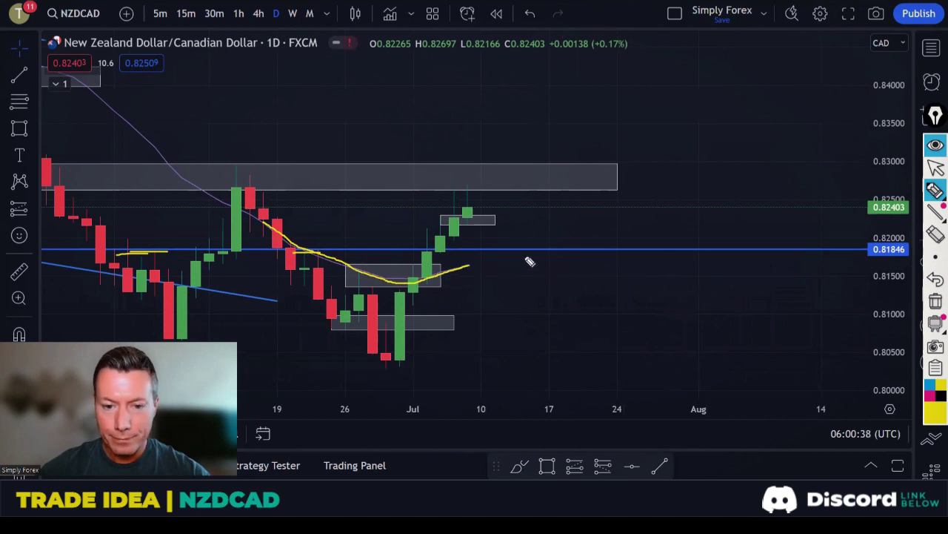
pyautogui.moveTo(470, 265); pyautogui.dragTo(489, 258)
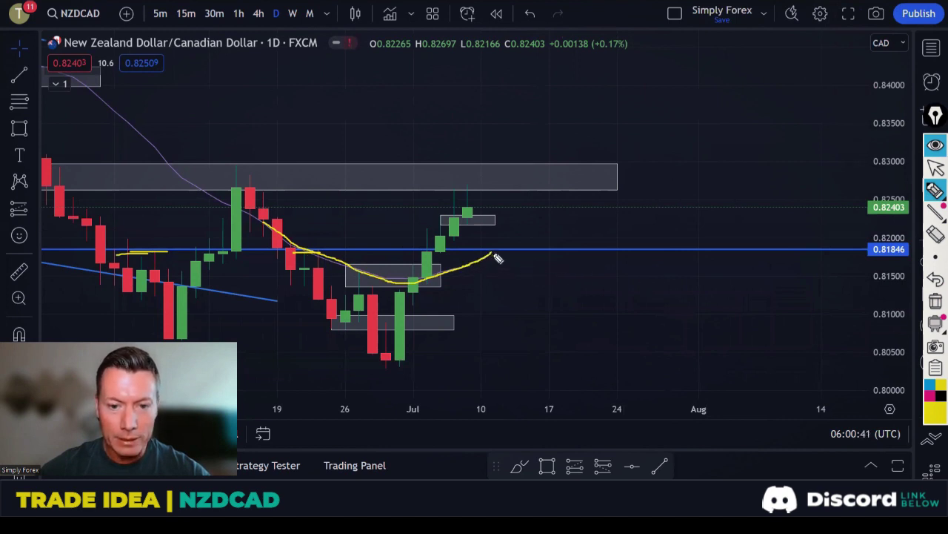
# Step: Clear the yellow sketches and add a horizontal level at 0.81681
pyautogui.click(935, 300)
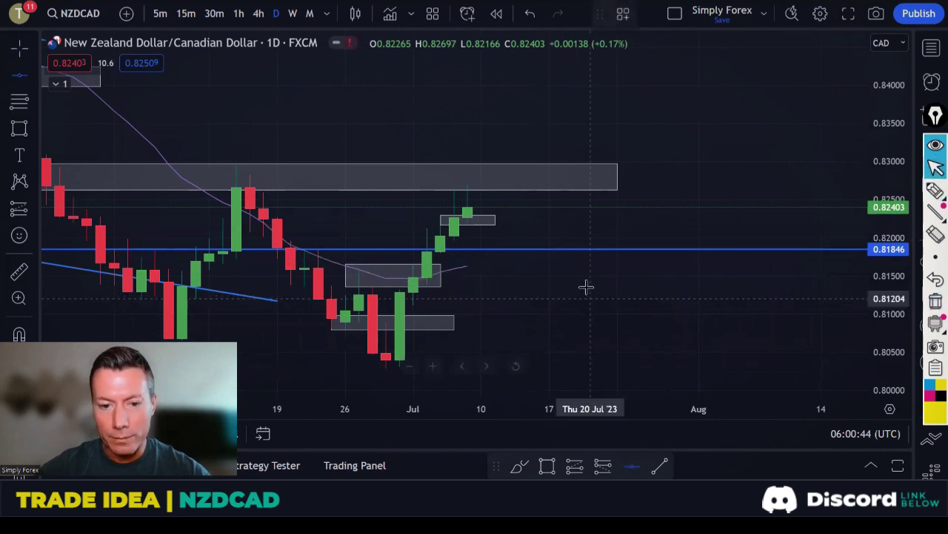
pyautogui.click(585, 262)
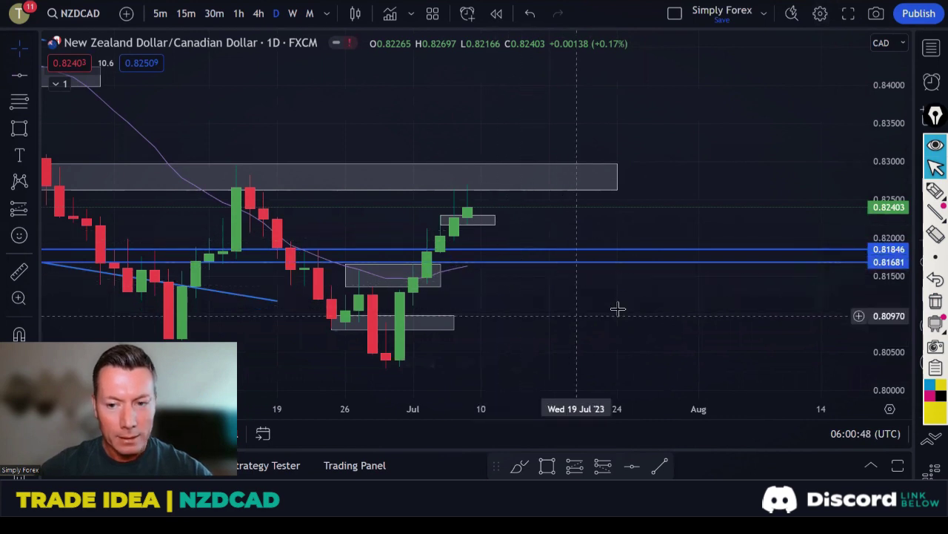
pyautogui.scroll(1, 560, 311)
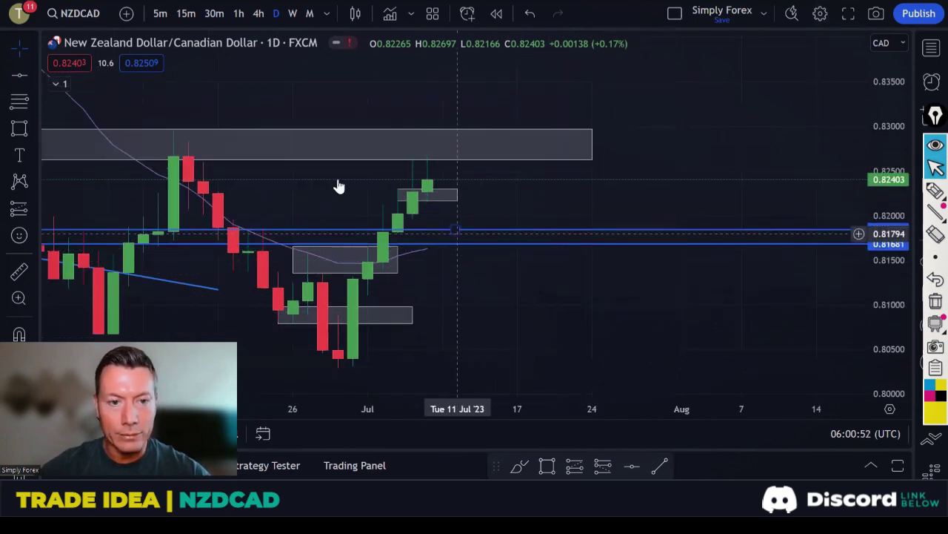
# Step: Switch NZDCAD to 1-hour candles and pan to the recent bars
pyautogui.click(238, 13)
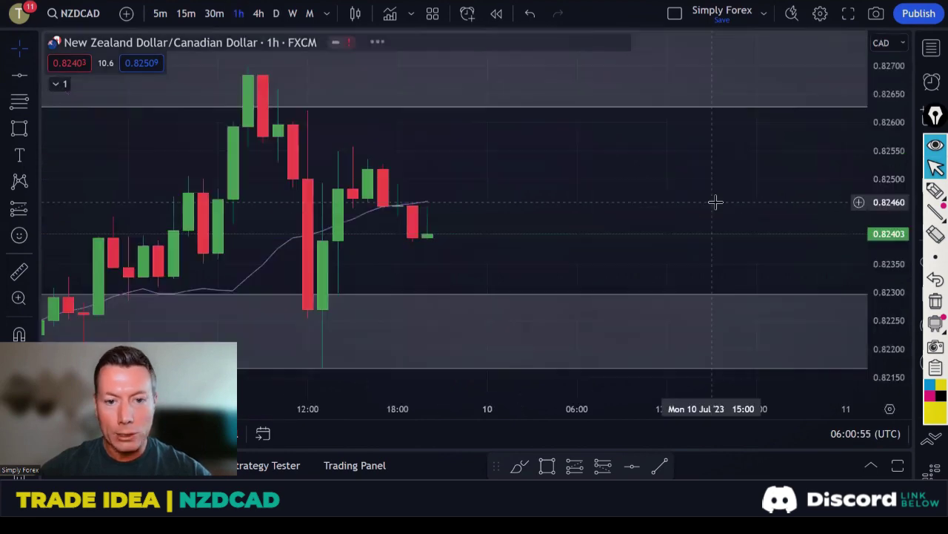
pyautogui.scroll(-5, 632, 195)
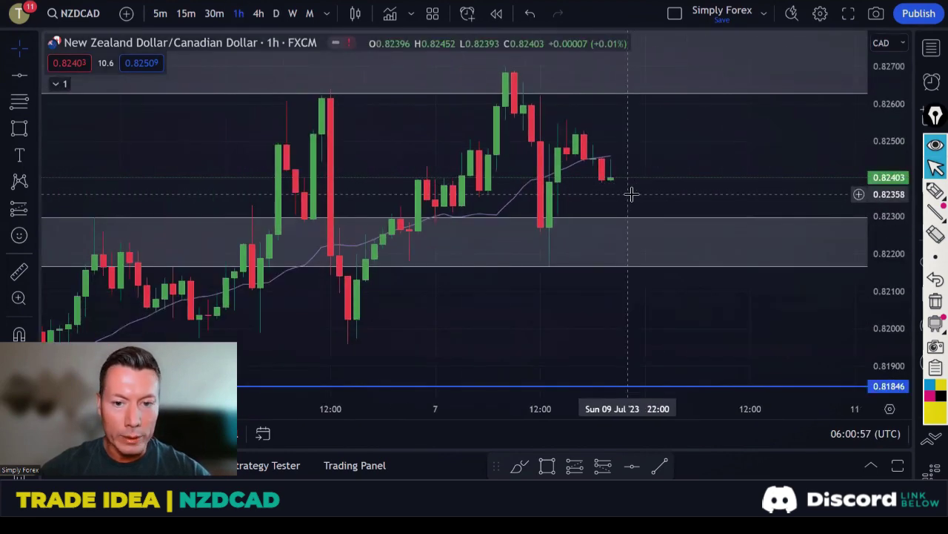
pyautogui.scroll(3, 748, 140)
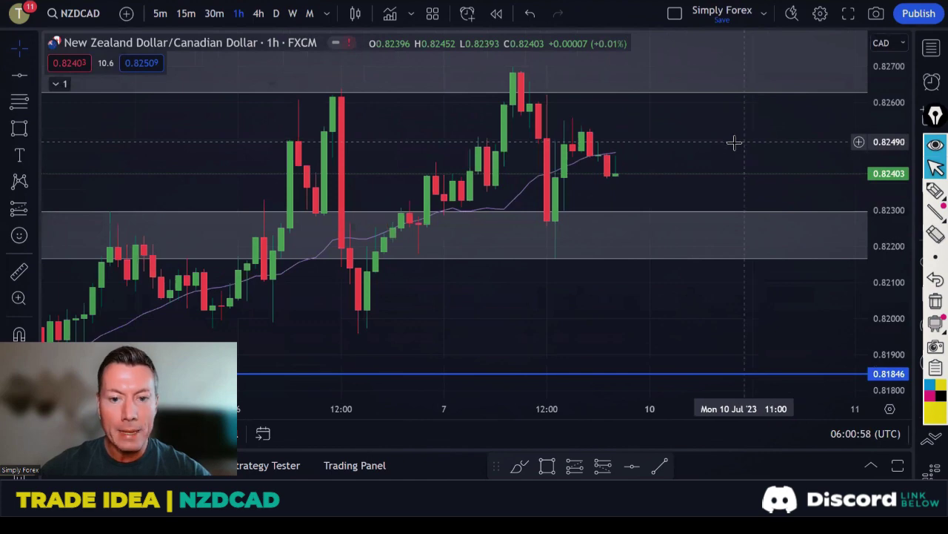
pyautogui.moveTo(733, 144); pyautogui.dragTo(660, 127)
pyautogui.scroll(-2, 692, 152)
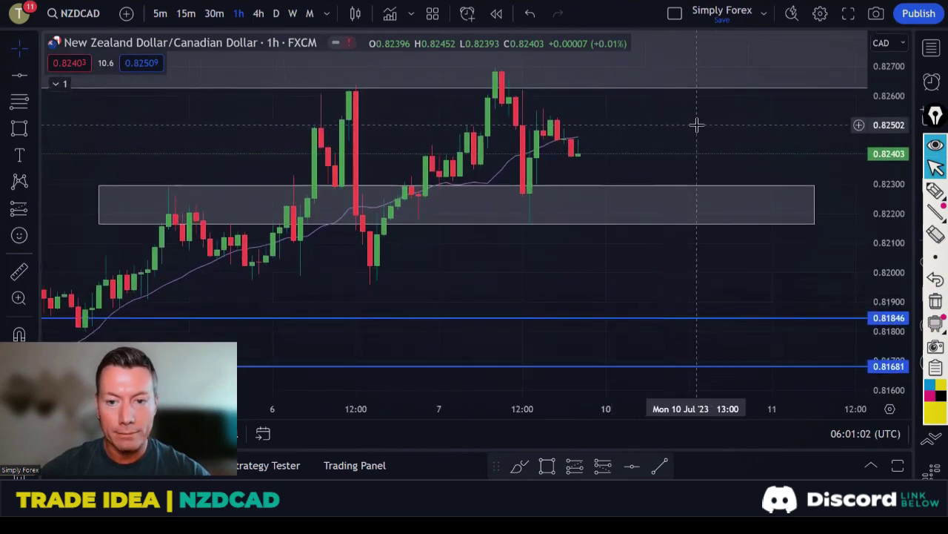
# Step: Sketch yellow lines for the rally, drop into the grey zone, swing lows, bounce and rise to the recent high
pyautogui.click(935, 189)
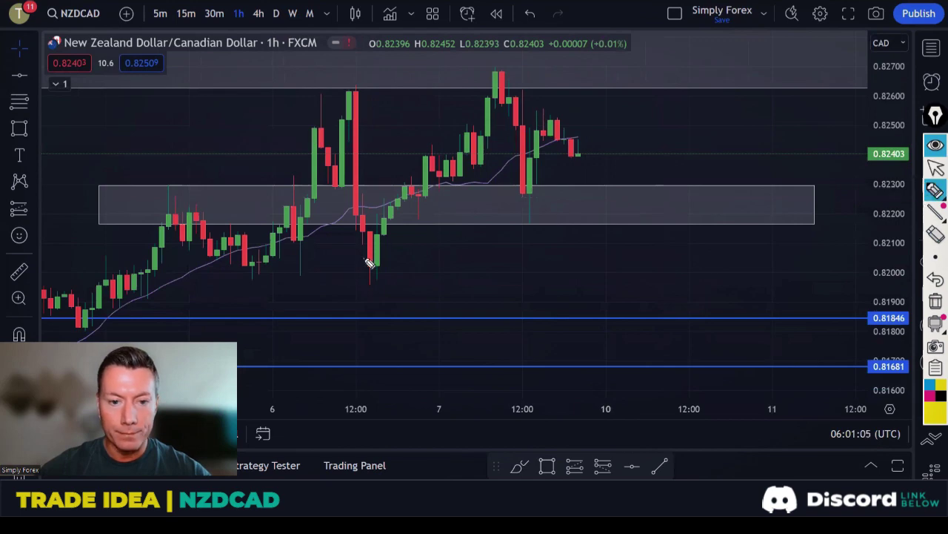
pyautogui.moveTo(367, 256)
pyautogui.mouseDown()
pyautogui.moveTo(428, 162)
pyautogui.moveTo(449, 176)
pyautogui.moveTo(465, 134)
pyautogui.moveTo(480, 156)
pyautogui.moveTo(506, 78)
pyautogui.moveTo(532, 205)
pyautogui.moveTo(540, 196)
pyautogui.mouseUp()
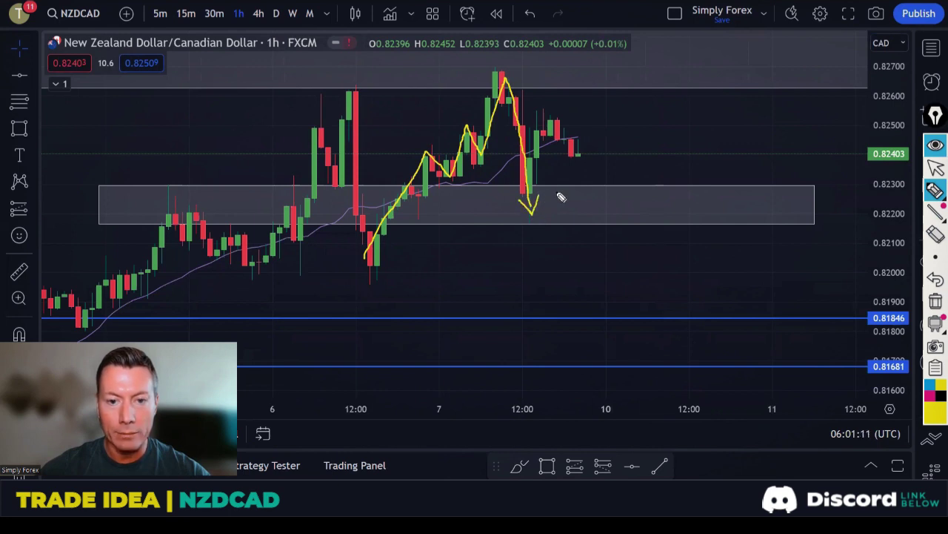
pyautogui.moveTo(474, 166)
pyautogui.mouseDown()
pyautogui.moveTo(494, 166)
pyautogui.moveTo(462, 183)
pyautogui.mouseUp()
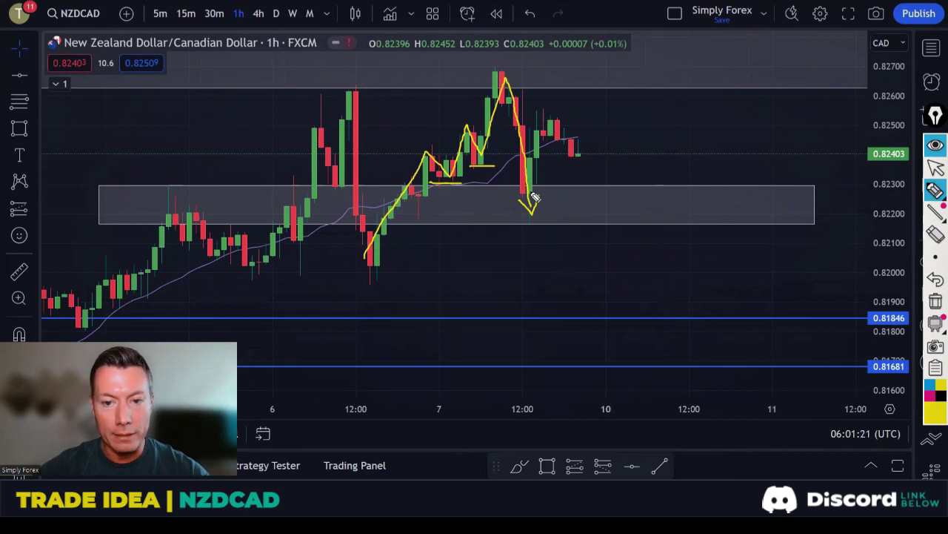
pyautogui.moveTo(535, 197)
pyautogui.mouseDown()
pyautogui.moveTo(559, 120)
pyautogui.moveTo(595, 138)
pyautogui.mouseUp()
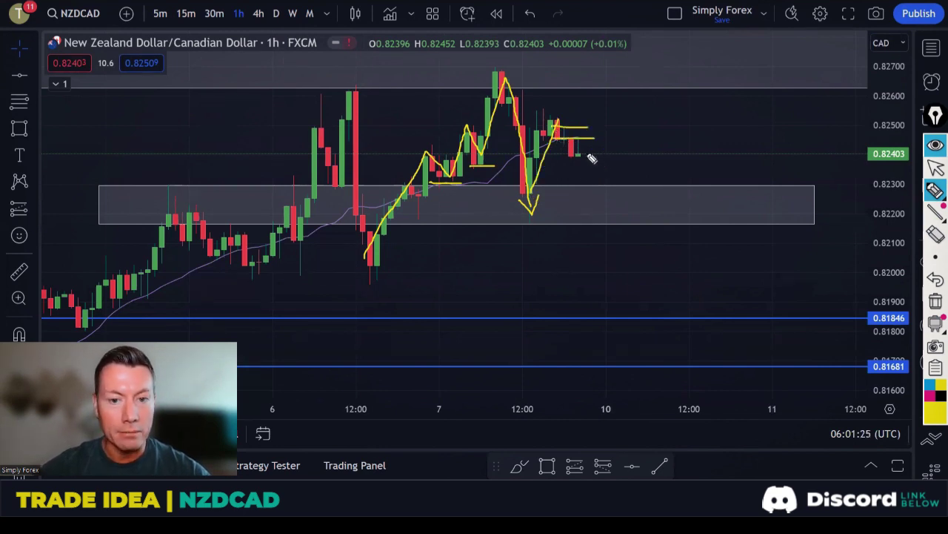
pyautogui.moveTo(478, 55); pyautogui.dragTo(546, 55)
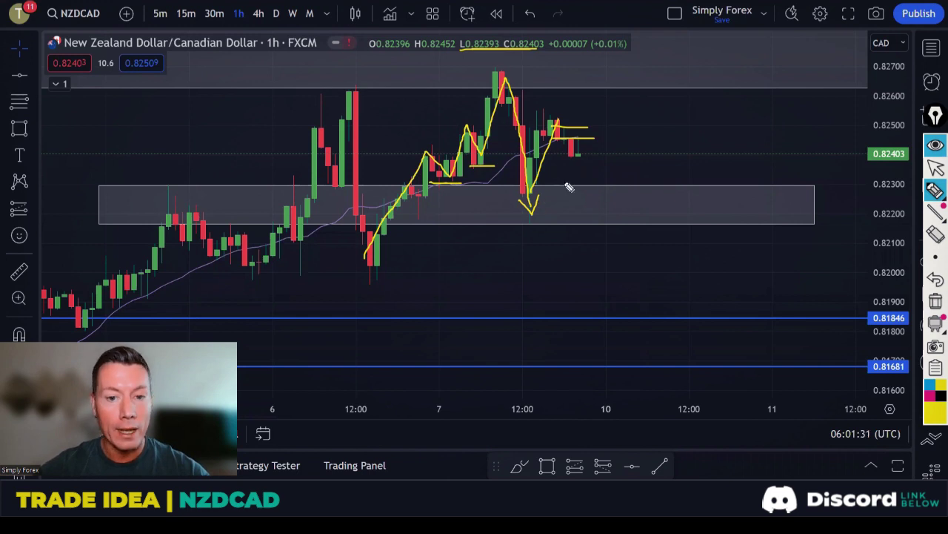
pyautogui.moveTo(475, 188); pyautogui.dragTo(593, 137)
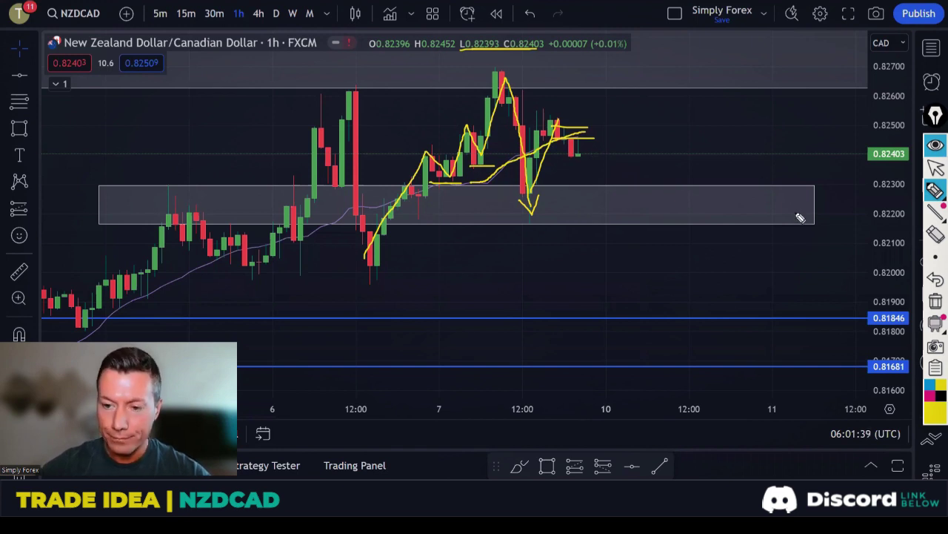
# Step: Clear the old marks and sketch a rise to a circled top, arrow down, and grey-zone line
pyautogui.click(935, 300)
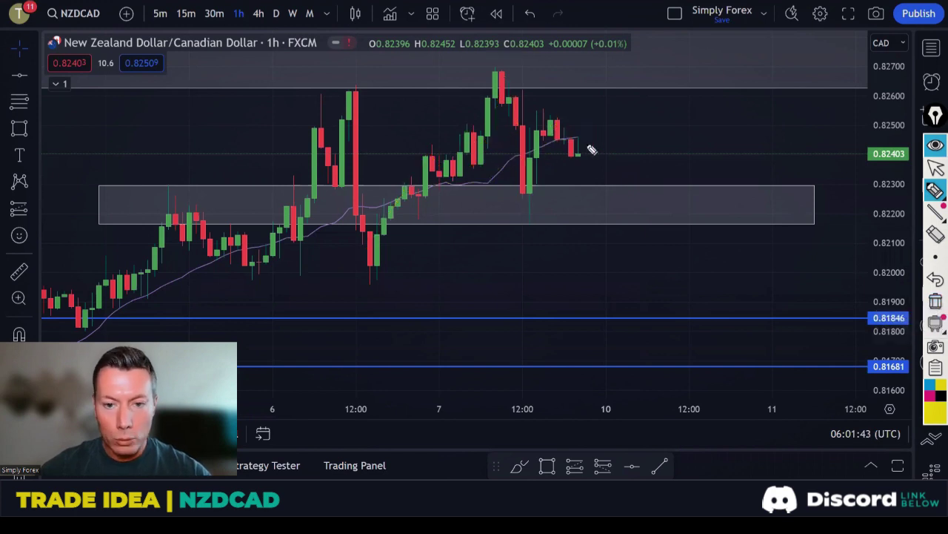
pyautogui.moveTo(569, 152)
pyautogui.mouseDown()
pyautogui.moveTo(603, 117)
pyautogui.moveTo(627, 68)
pyautogui.moveTo(627, 91)
pyautogui.moveTo(623, 65)
pyautogui.mouseUp()
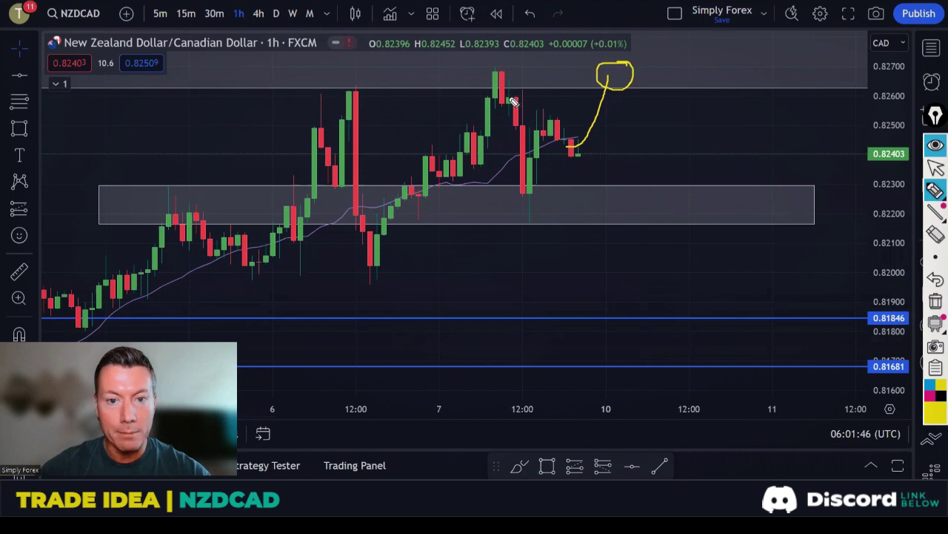
pyautogui.moveTo(477, 71); pyautogui.dragTo(532, 71)
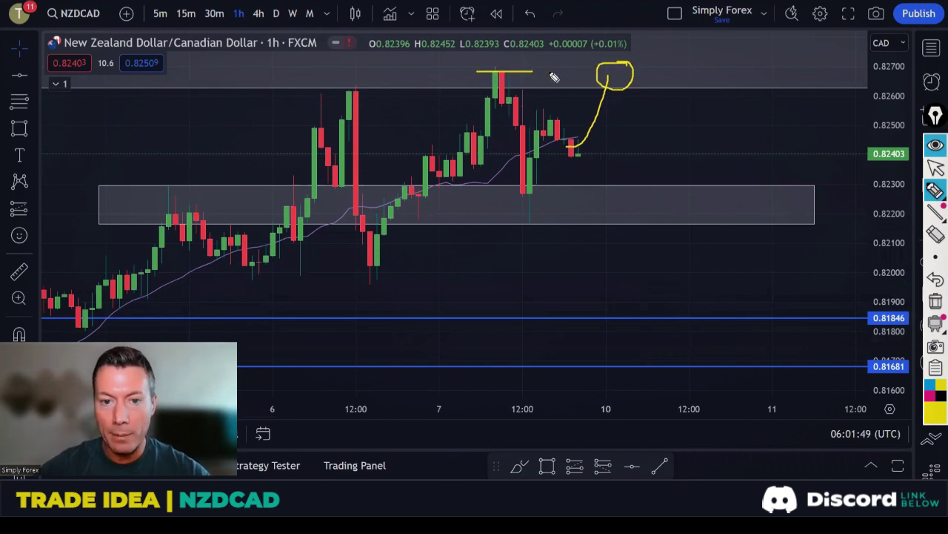
pyautogui.moveTo(619, 78)
pyautogui.mouseDown()
pyautogui.moveTo(664, 144)
pyautogui.moveTo(690, 205)
pyautogui.moveTo(673, 202)
pyautogui.mouseUp()
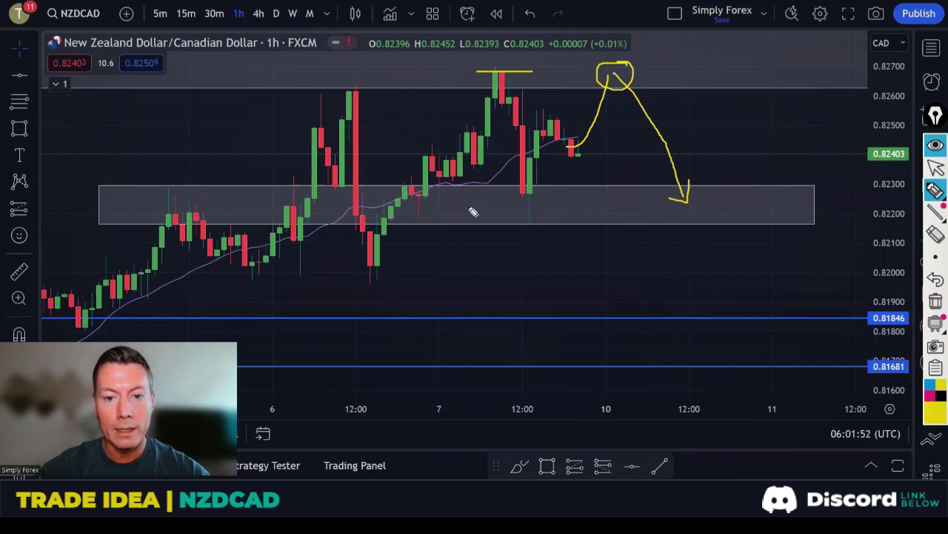
pyautogui.moveTo(468, 207)
pyautogui.mouseDown()
pyautogui.moveTo(737, 208)
pyautogui.moveTo(704, 258)
pyautogui.moveTo(734, 318)
pyautogui.moveTo(721, 333)
pyautogui.moveTo(715, 327)
pyautogui.mouseUp()
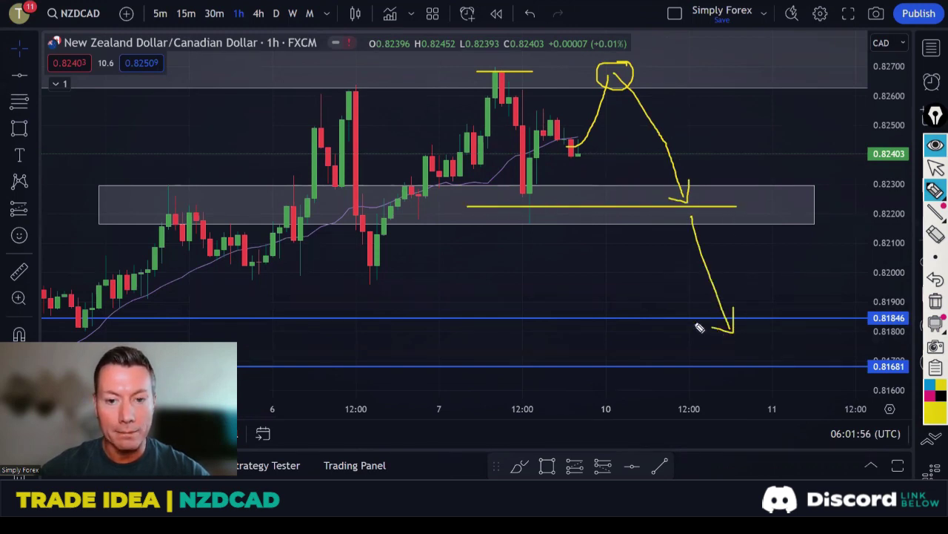
# Step: Redraw a zigzag dropping into the grey zone, bouncing, then arrowing down to 0.81846
pyautogui.hotkey('ctrl', 'shift', 'c')
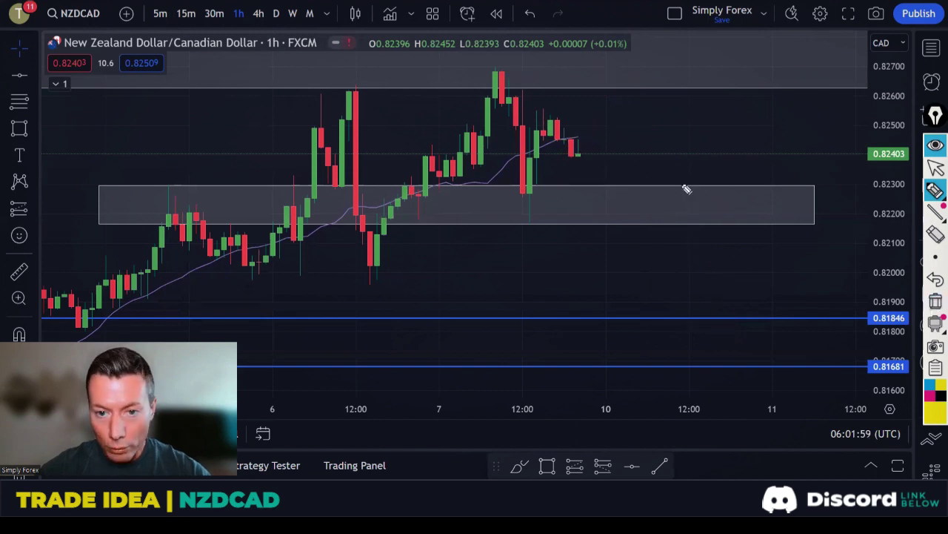
pyautogui.moveTo(501, 77)
pyautogui.mouseDown()
pyautogui.moveTo(538, 203)
pyautogui.moveTo(556, 149)
pyautogui.moveTo(571, 138)
pyautogui.moveTo(608, 203)
pyautogui.moveTo(631, 167)
pyautogui.moveTo(673, 236)
pyautogui.moveTo(675, 226)
pyautogui.moveTo(665, 239)
pyautogui.moveTo(658, 228)
pyautogui.mouseUp()
pyautogui.moveTo(613, 147); pyautogui.dragTo(643, 148)
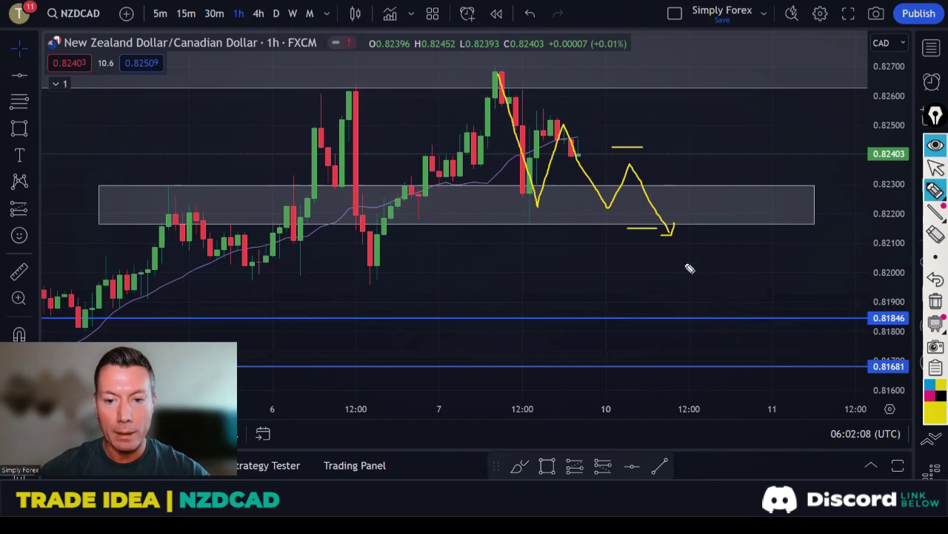
pyautogui.moveTo(671, 239)
pyautogui.mouseDown()
pyautogui.moveTo(722, 342)
pyautogui.moveTo(723, 332)
pyautogui.moveTo(709, 342)
pyautogui.mouseUp()
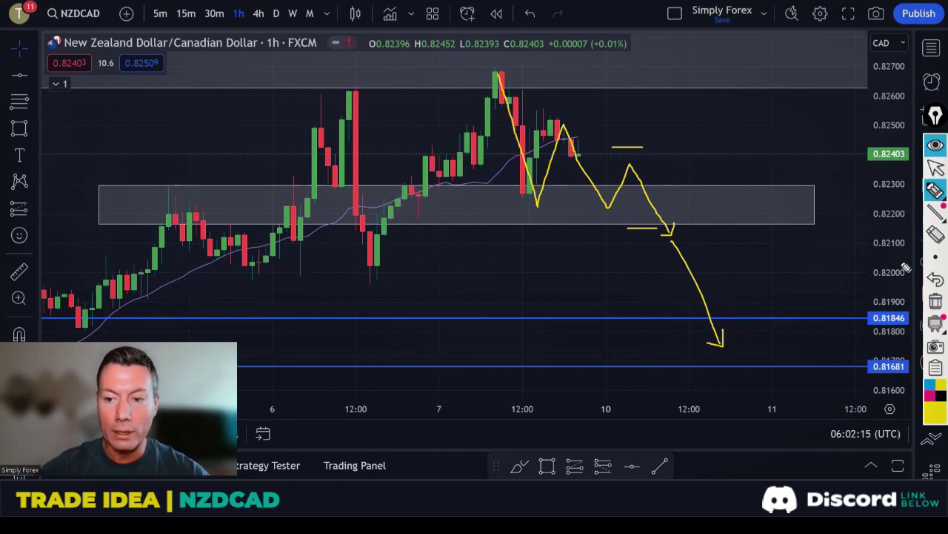
# Step: Clear the chart sketches and scroll through Investing.com's July 10, 2023 economic events
pyautogui.click(935, 301)
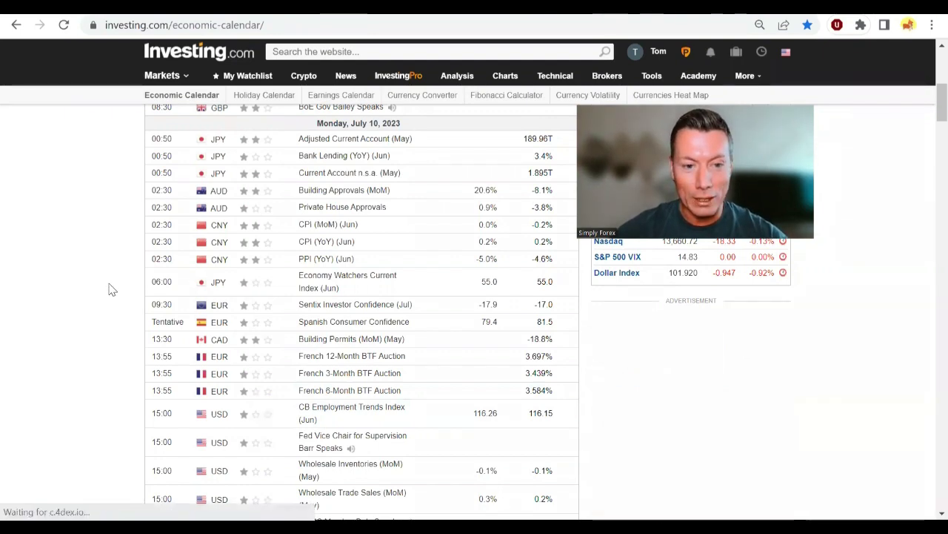
pyautogui.scroll(-1, 110, 289)
pyautogui.scroll(-3, 110, 289)
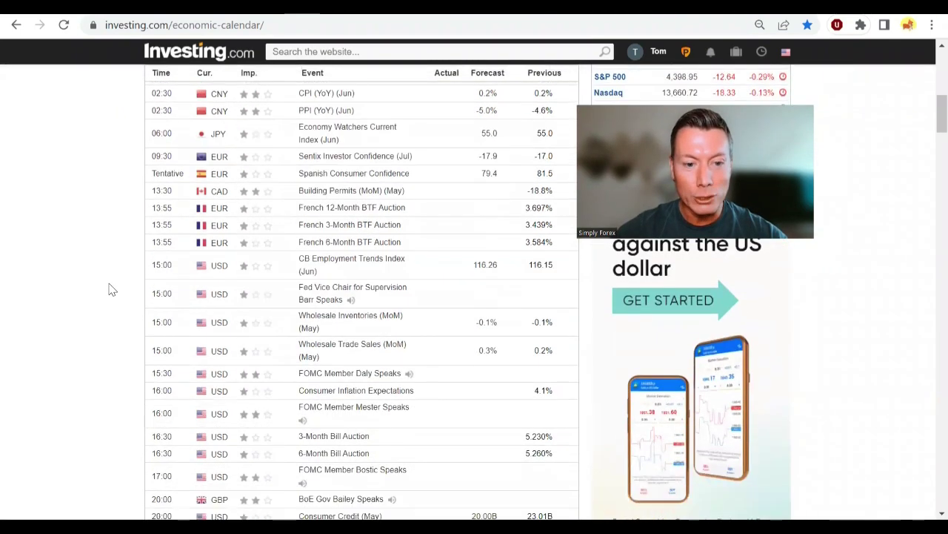
pyautogui.scroll(-1, 109, 289)
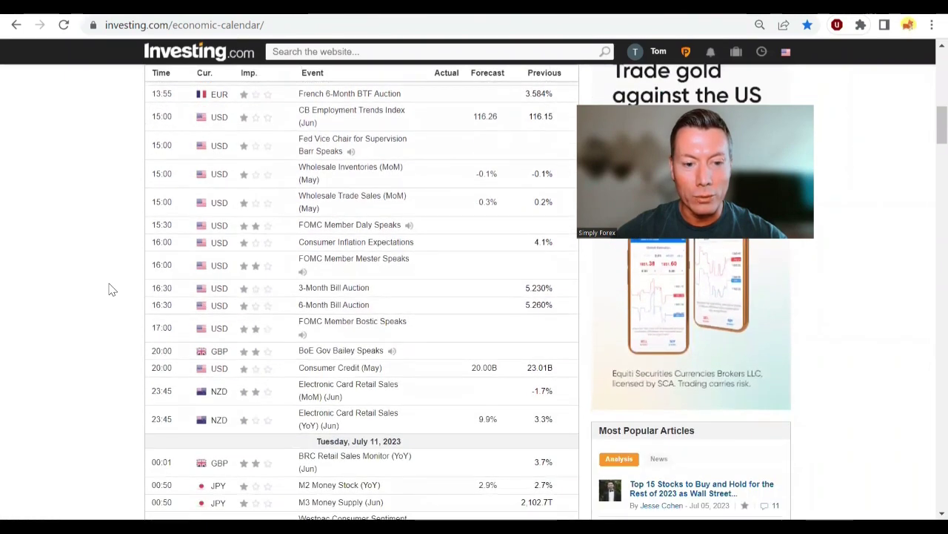
pyautogui.scroll(2, 109, 289)
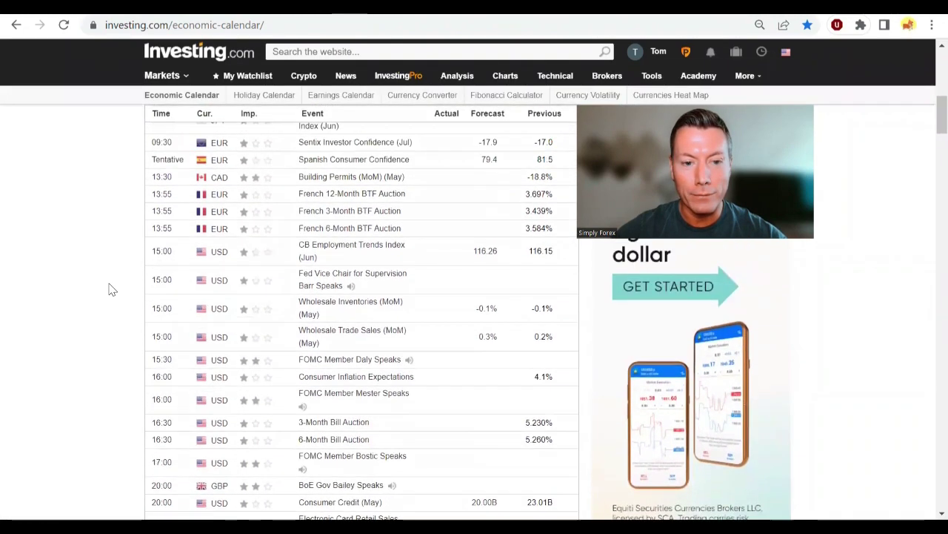
pyautogui.scroll(1, 109, 289)
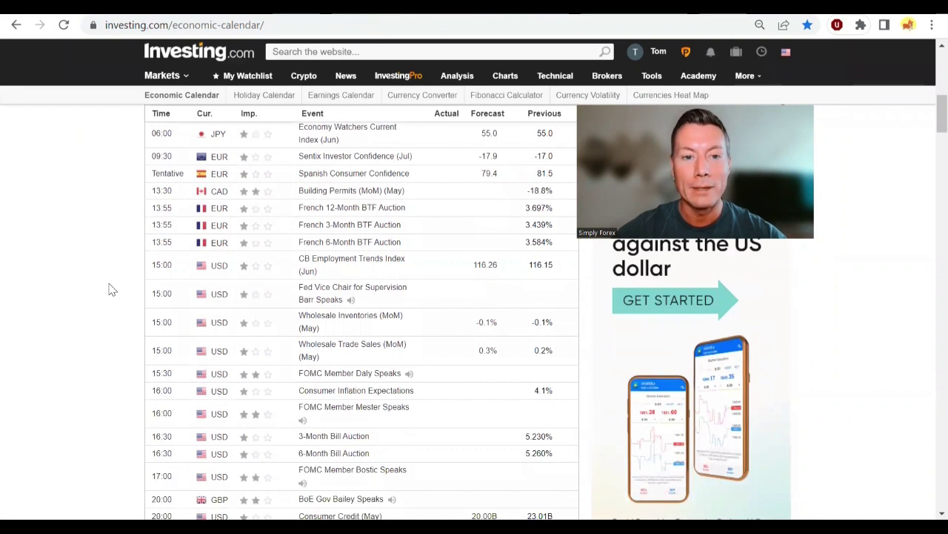